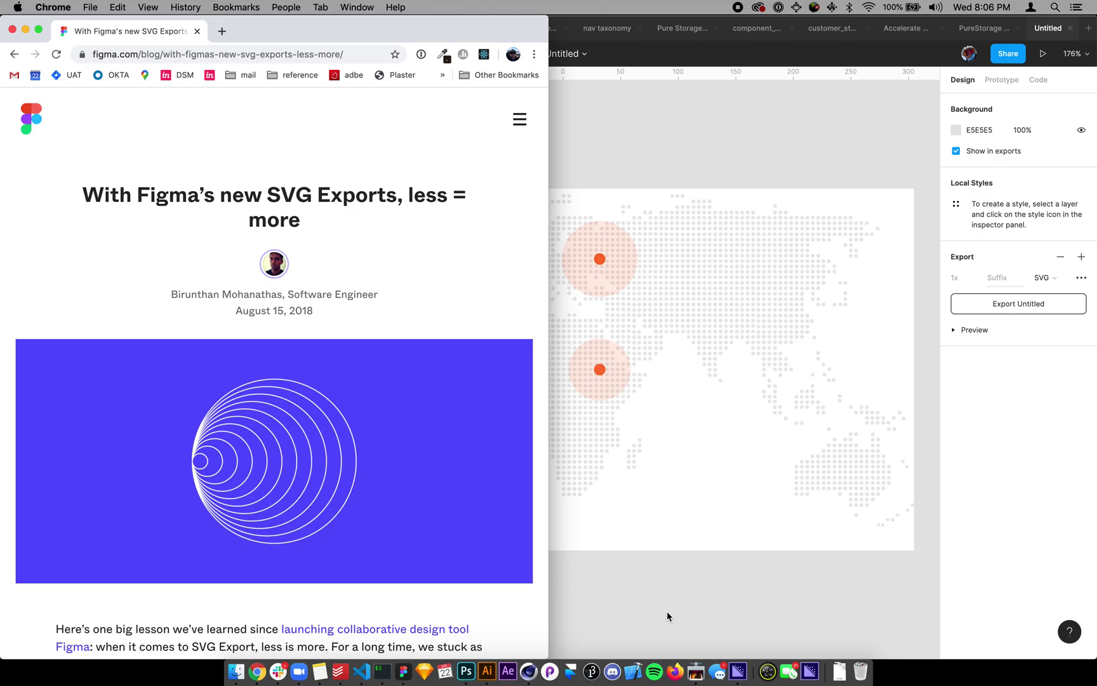
Scroll through Figma's SVG exports blog post in Chrome, then bring the dotted world map draft forward
left_click(425, 315)
scroll(206, 306, "down", 1)
scroll(206, 306, "down", 1)
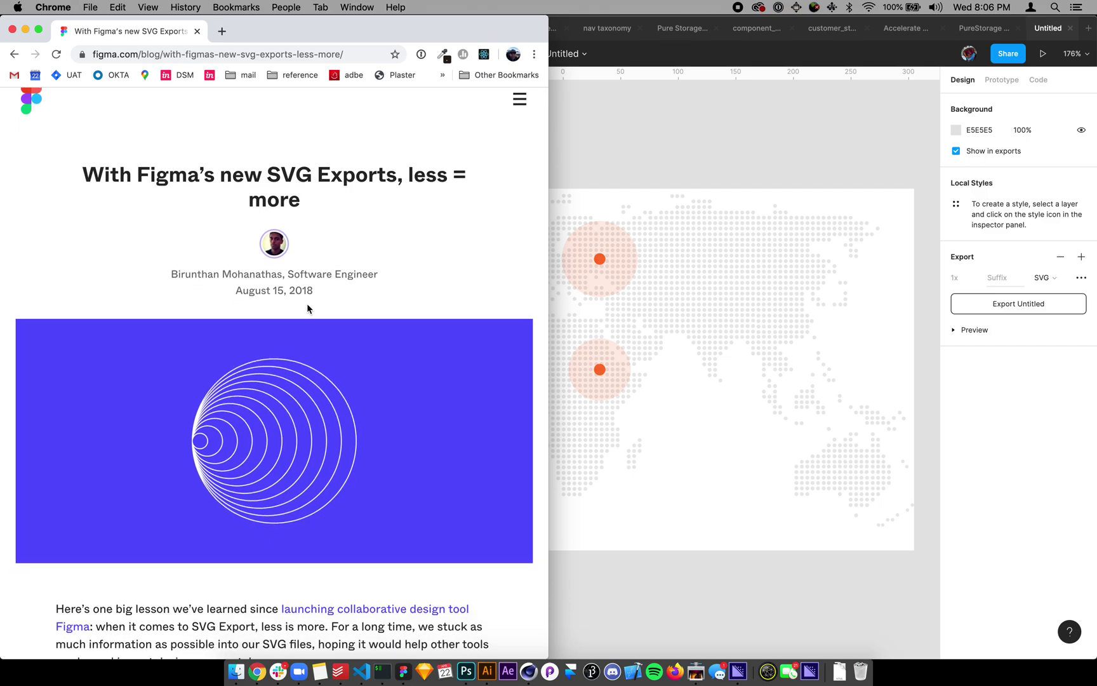
scroll(308, 308, "down", 3)
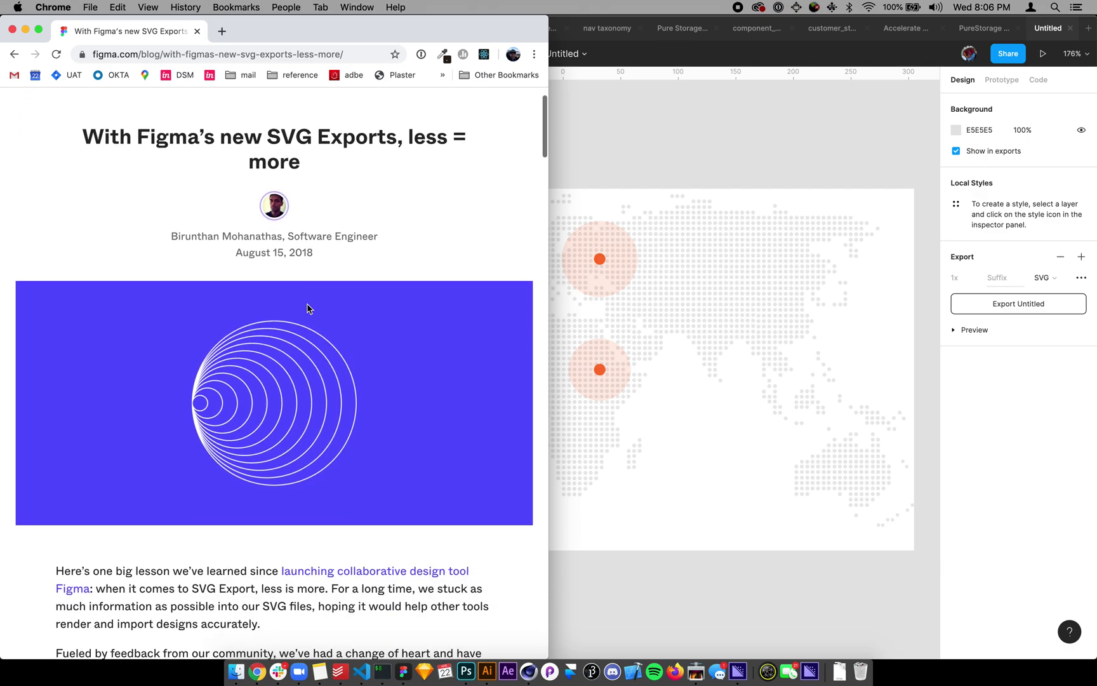
scroll(307, 309, "down", 1)
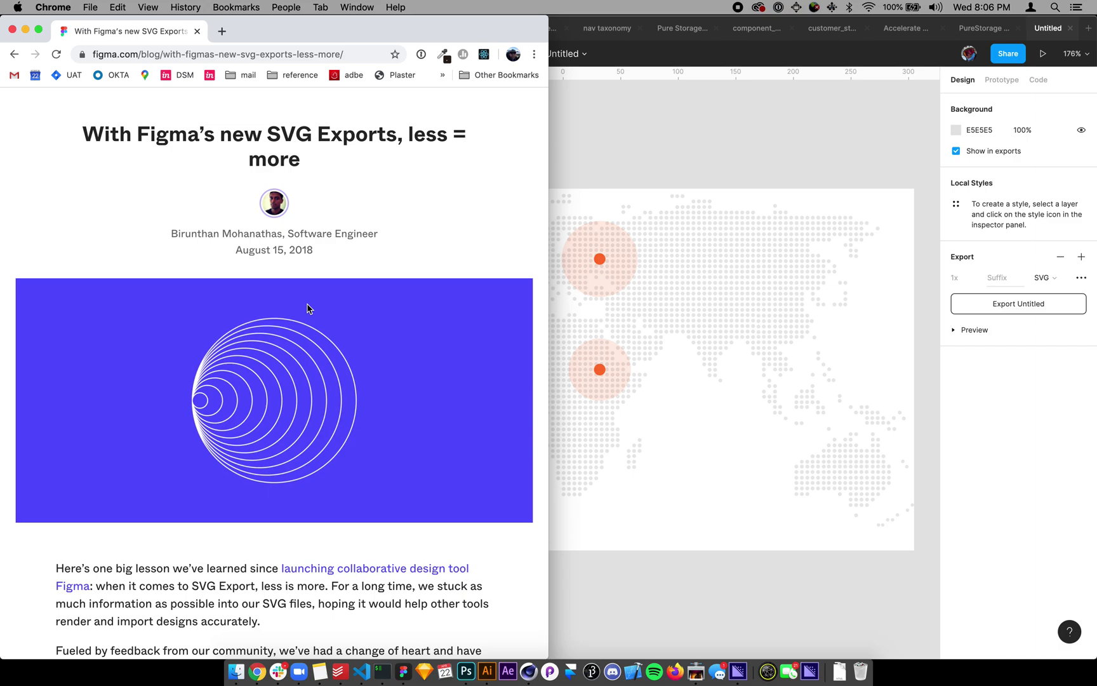
left_click(602, 148)
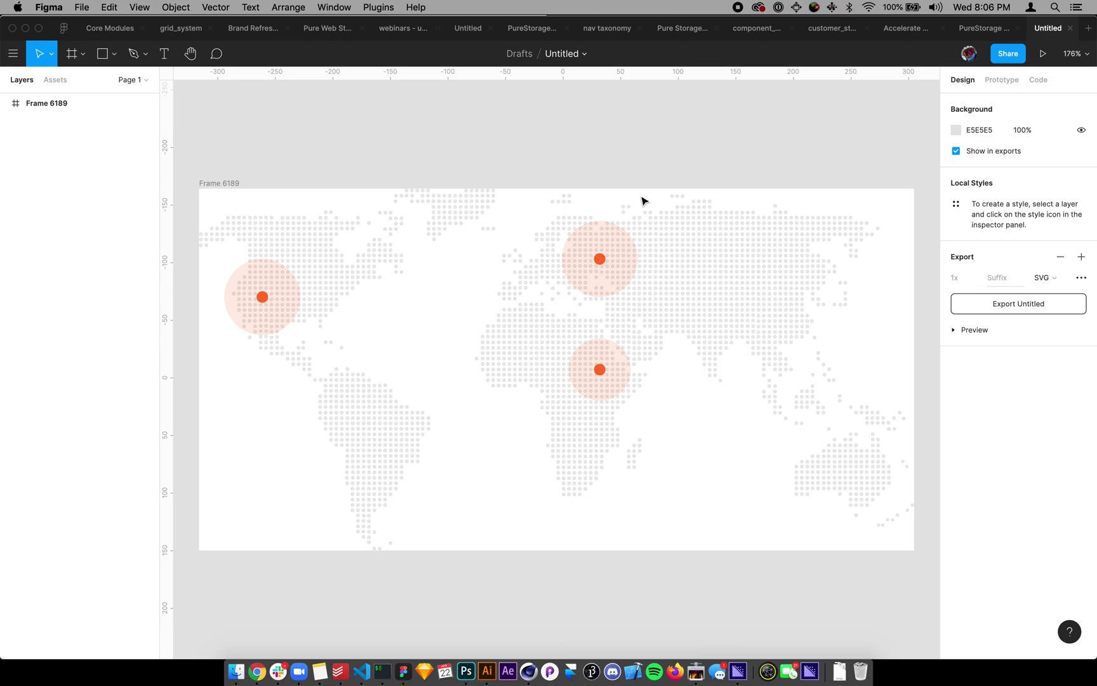
Check the map in outline view, then expand Frame 6189 and its dotted map layers
key("ctrl+y")
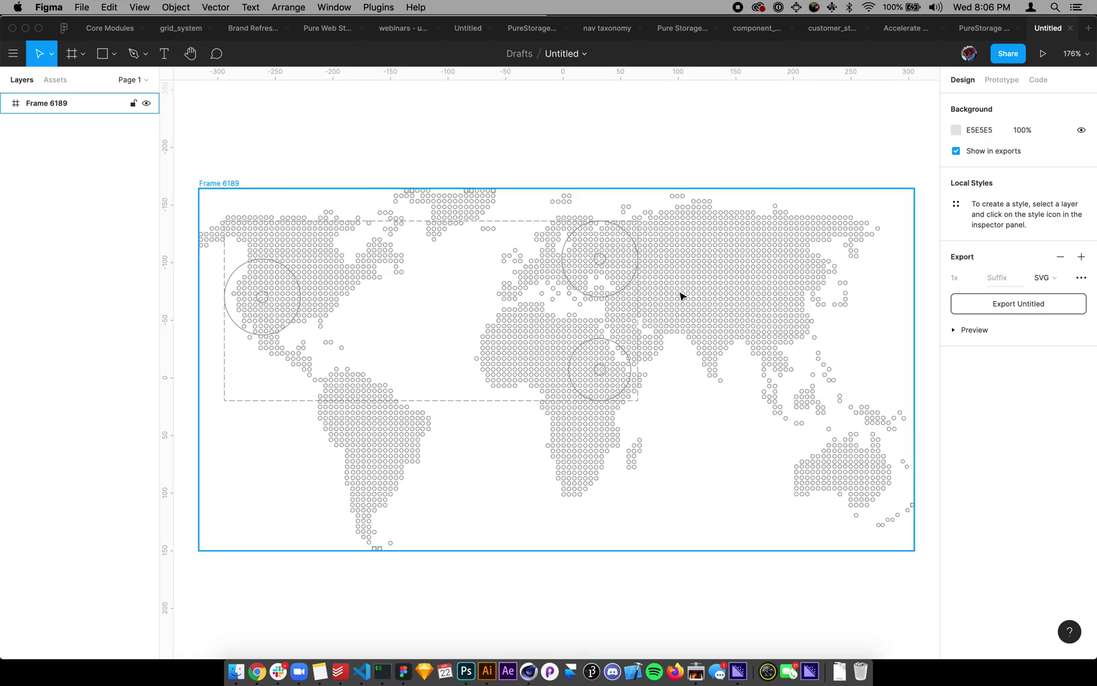
key("ctrl+y")
left_click(5, 103)
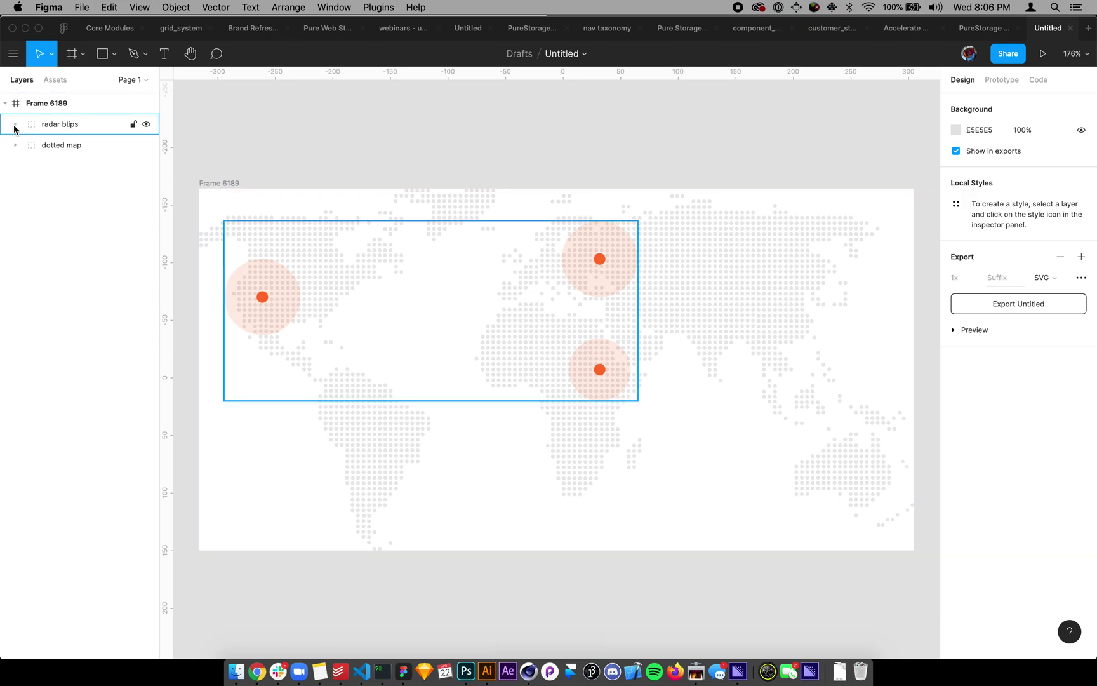
left_click(14, 145)
scroll(87, 356, "down", 10)
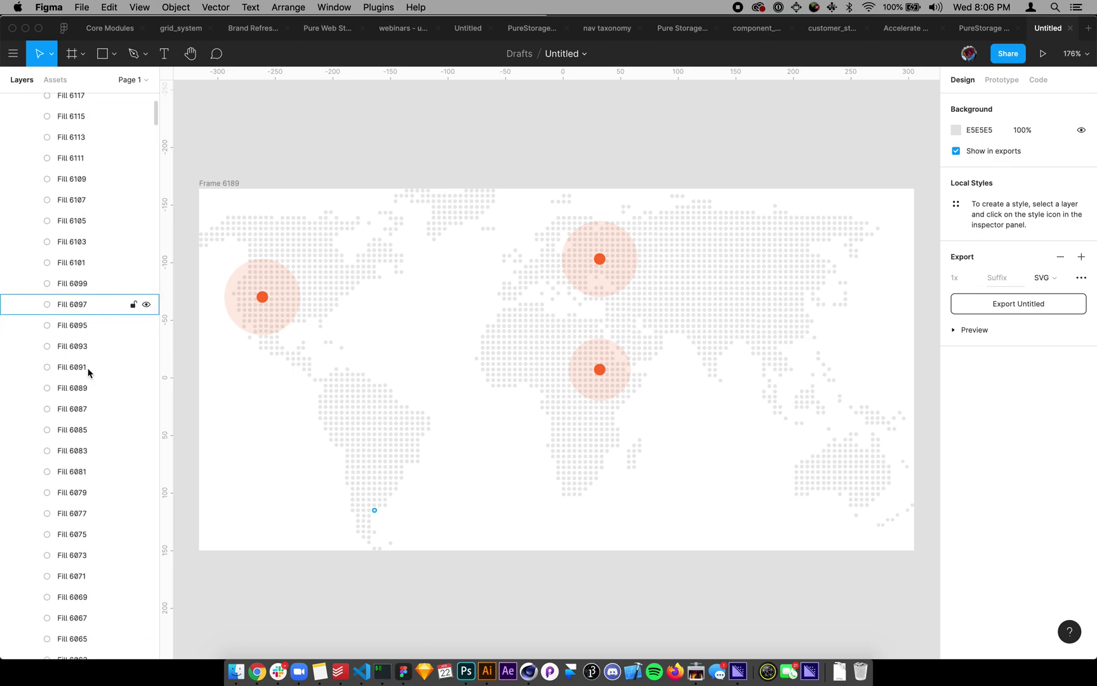
scroll(87, 371, "down", 20)
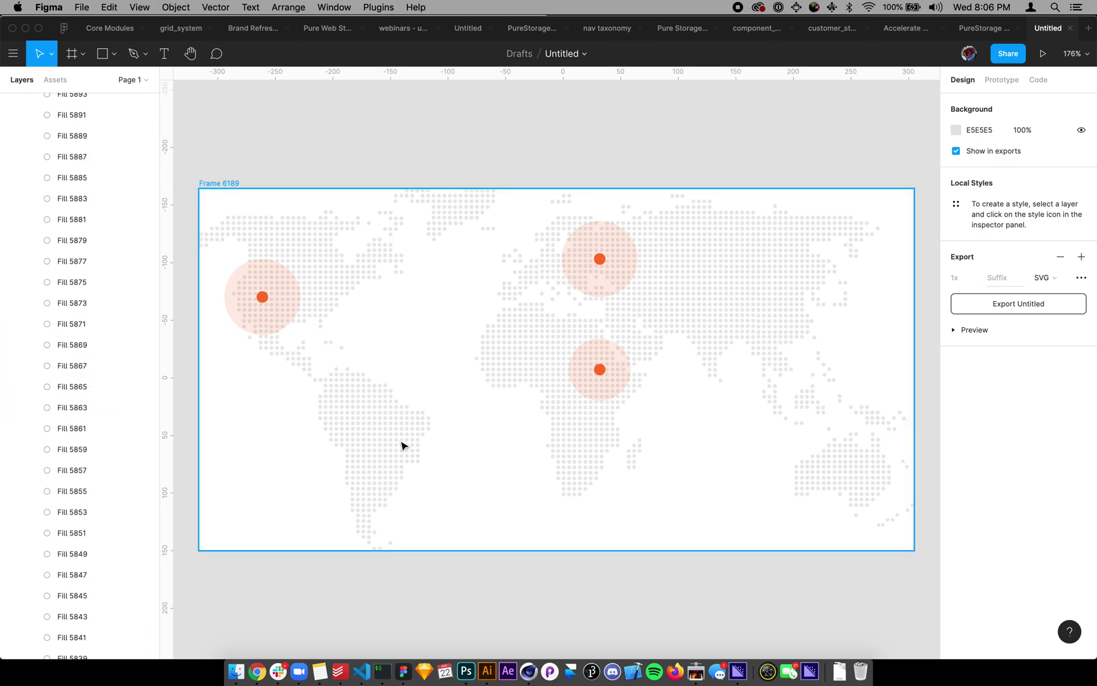
left_click(452, 140)
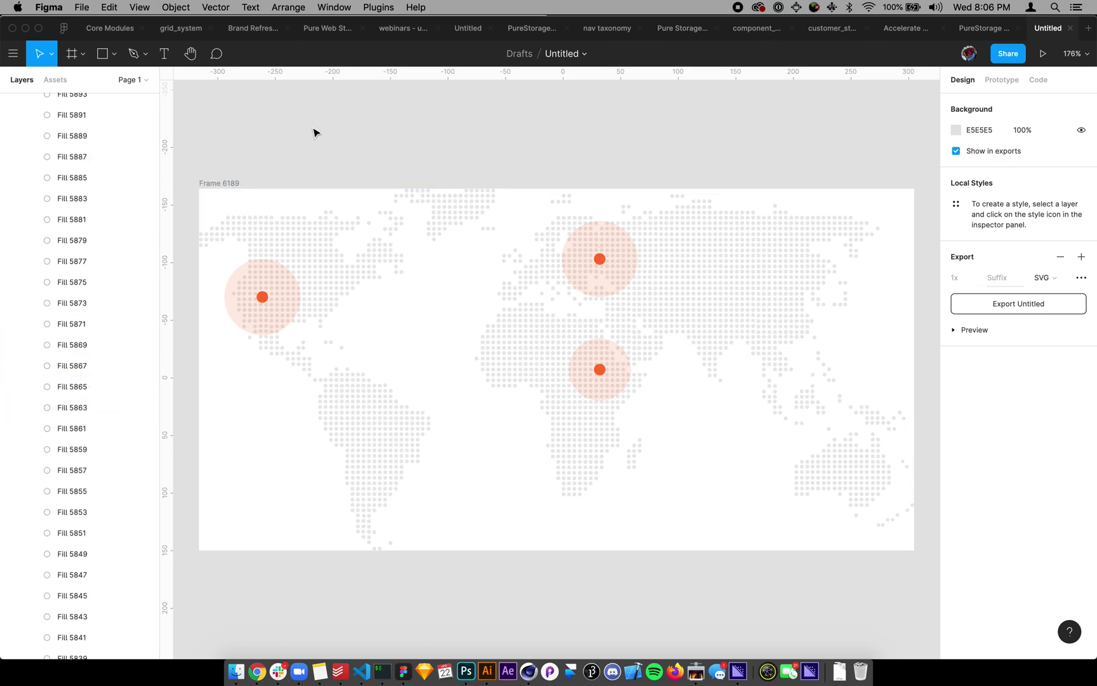
scroll(81, 191, "up", 20)
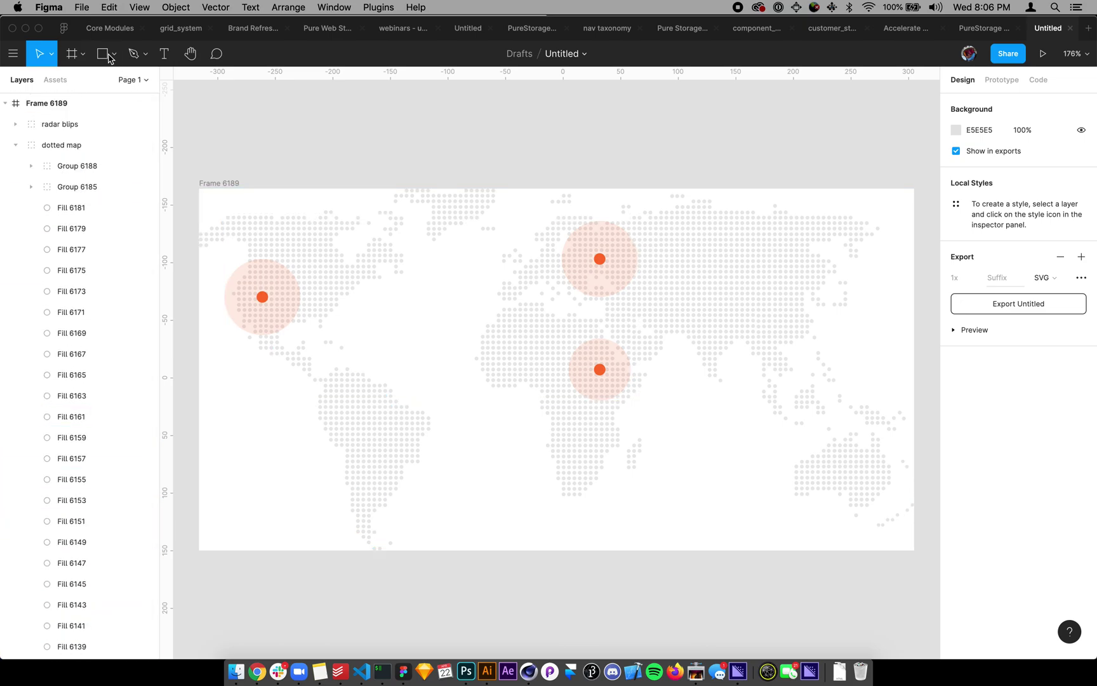
Export Frame 6189 as Frame 6189.svg into the svg_vid folder
left_click(66, 124)
left_click(48, 103)
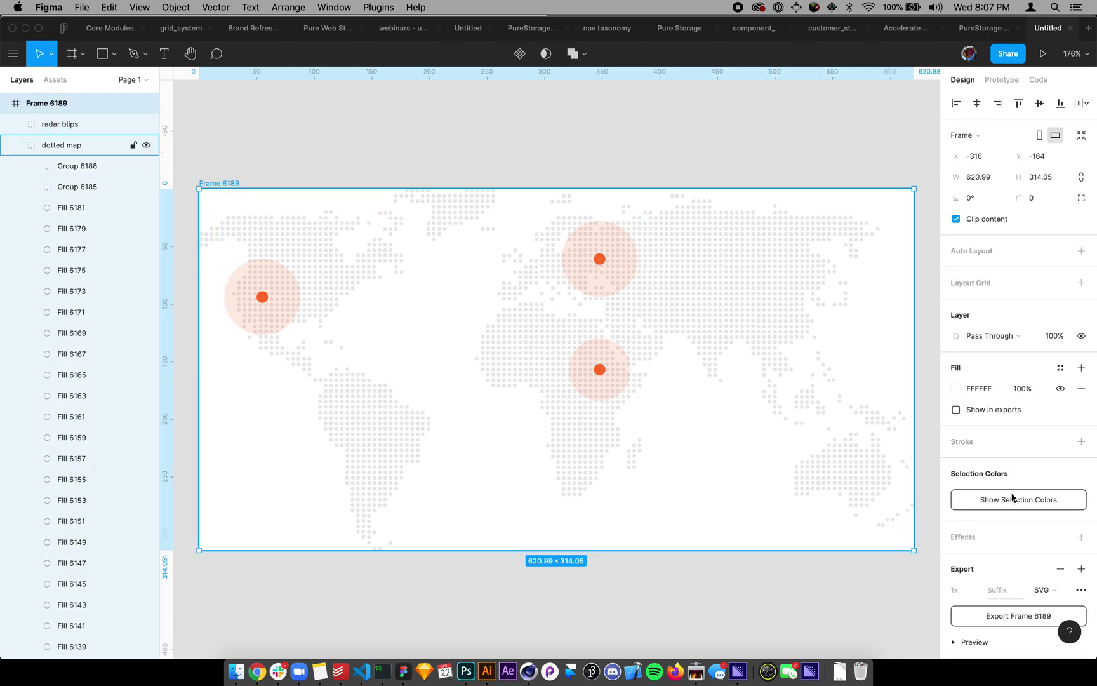
left_click(1026, 613)
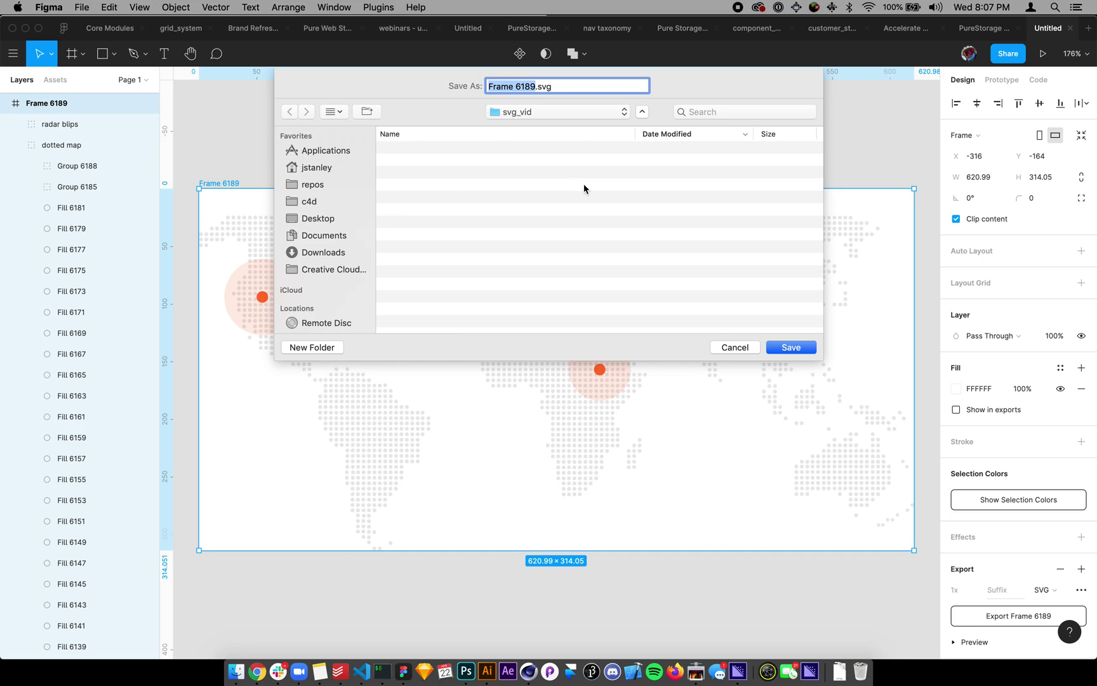
key("Return")
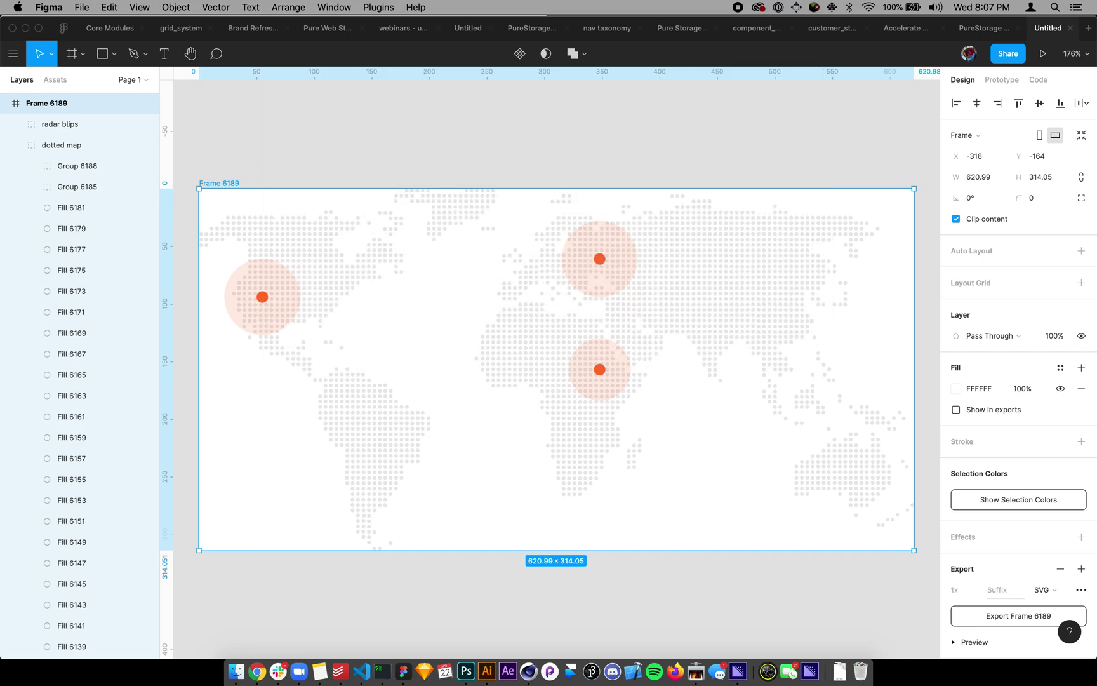
key("super+Tab")
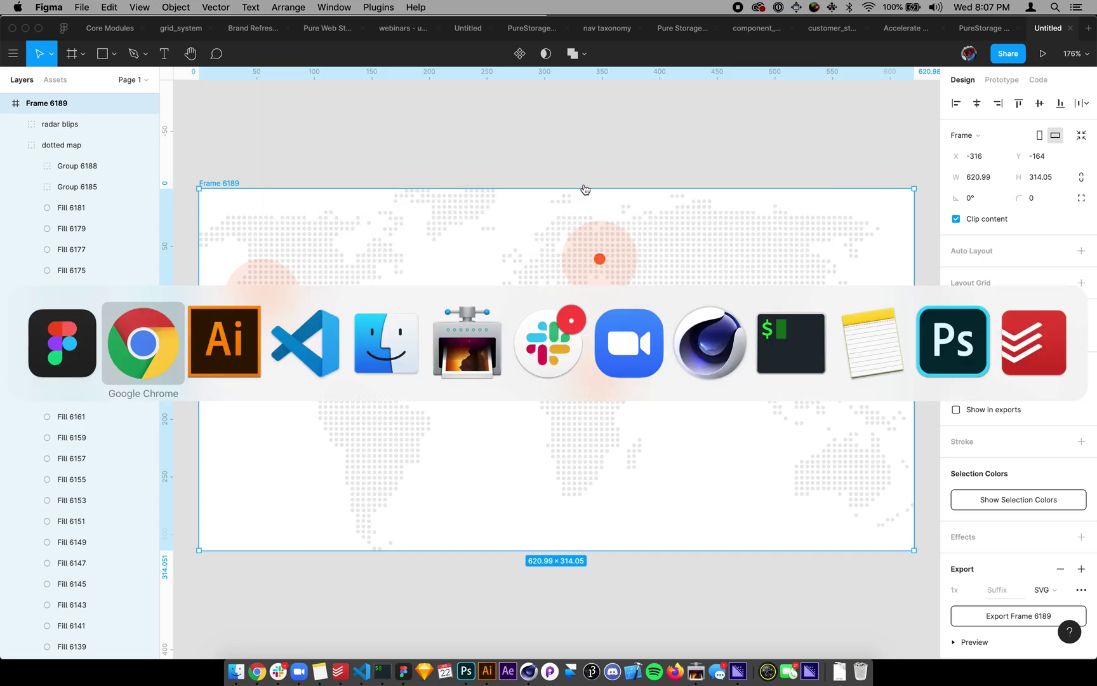
Open Frame 6189.svg from svg_vid in Visual Studio Code by dragging it to the dock icon
key("super+Tab")
key("super+Tab")
key("super+Tab")
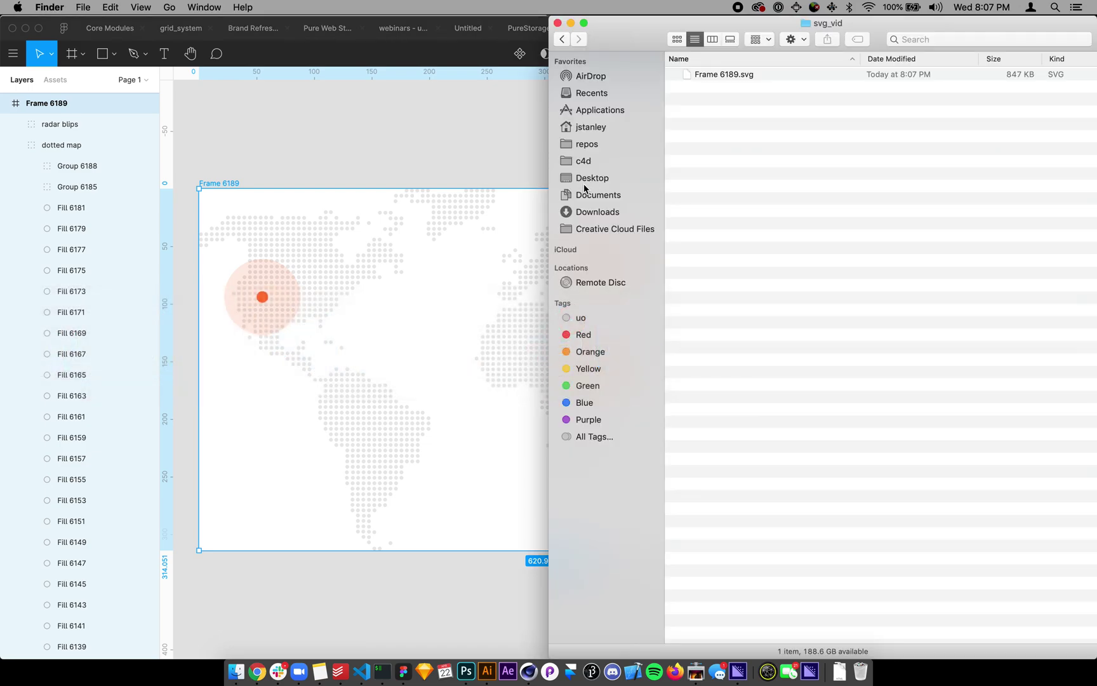
left_click(744, 75)
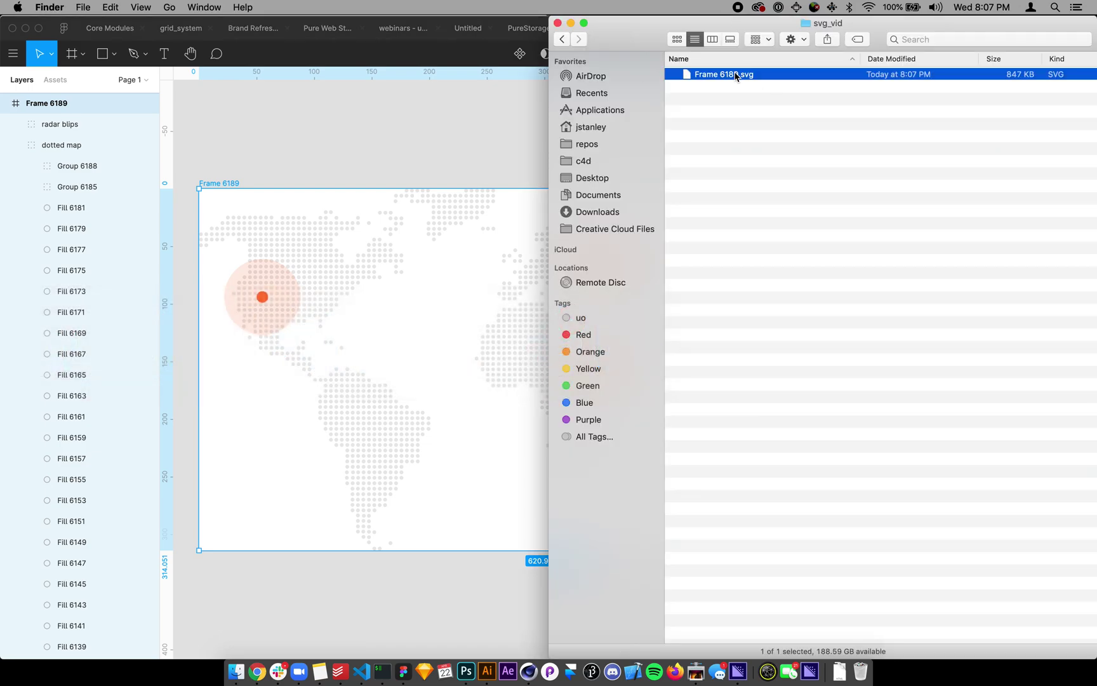
left_click_drag(735, 76, 363, 673)
scroll(446, 228, "down", 20)
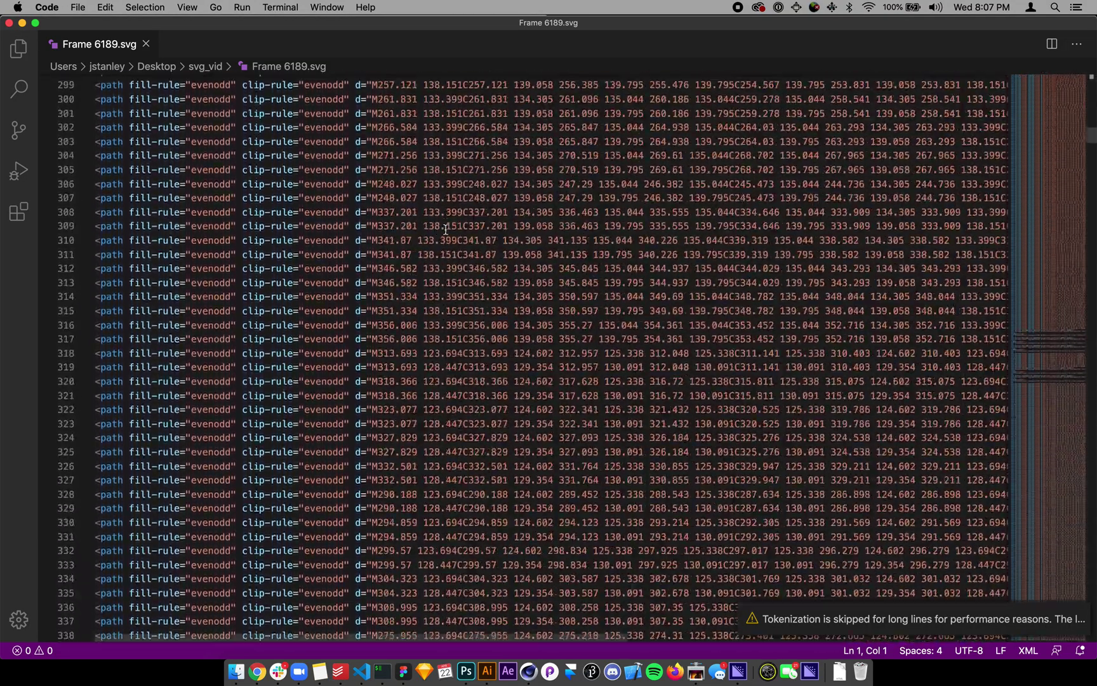
Scroll through the exported SVG's thousands of path lines in VS Code
scroll(446, 229, "down", 20)
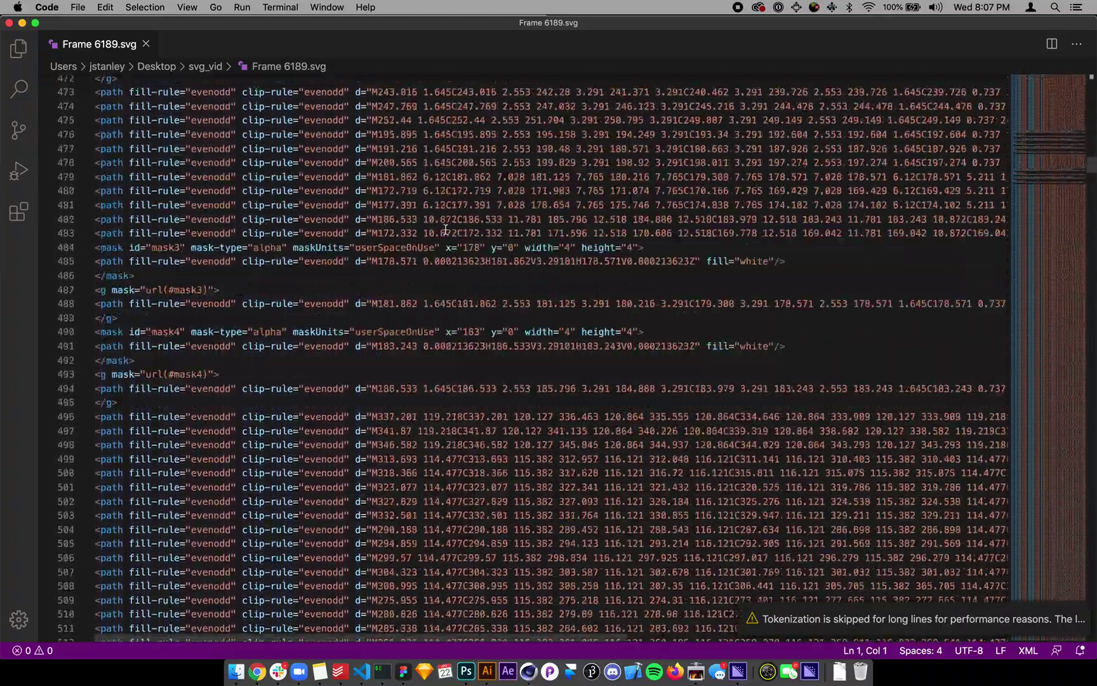
scroll(446, 228, "down", 2)
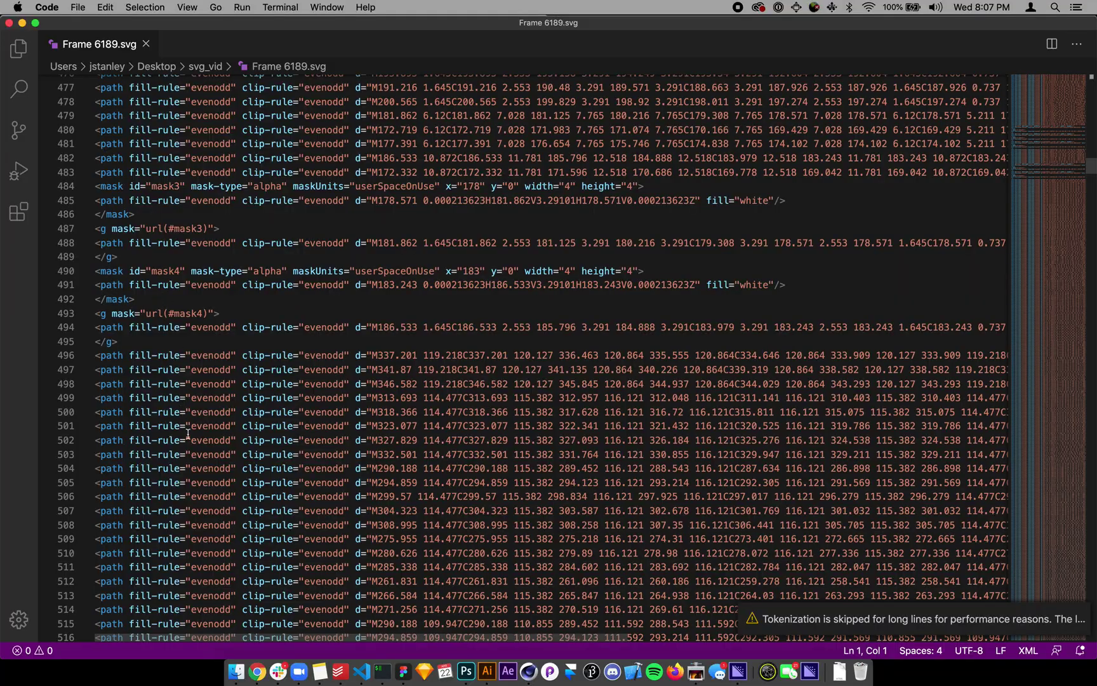
scroll(205, 491, "down", 20)
scroll(205, 491, "down", 20)
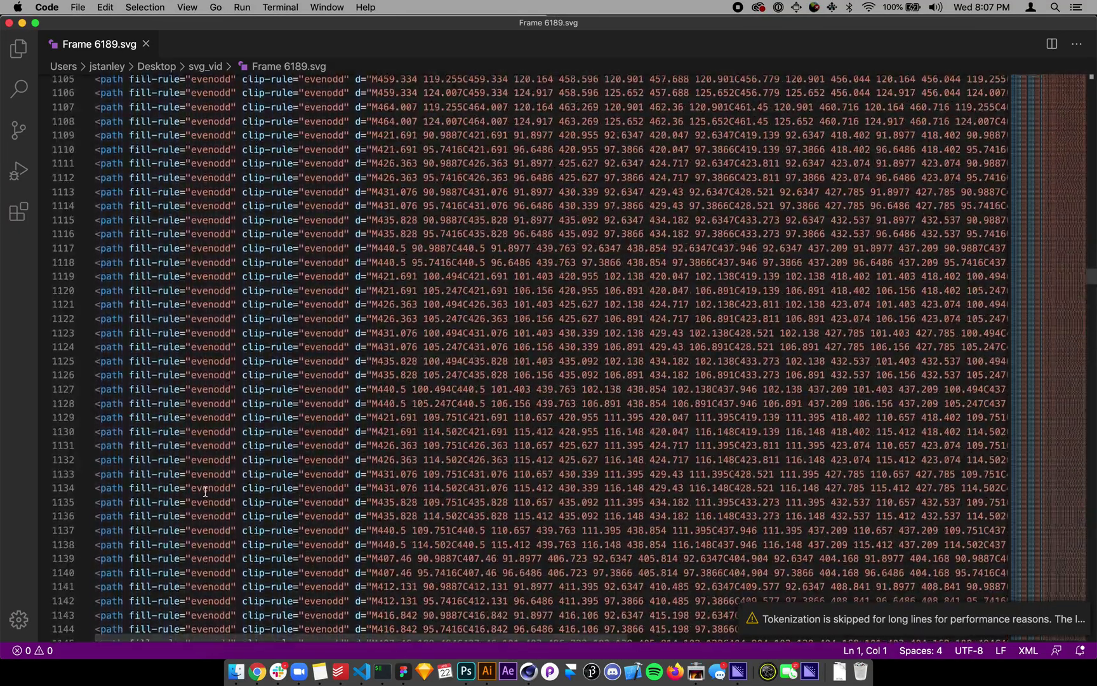
scroll(205, 491, "right", 10)
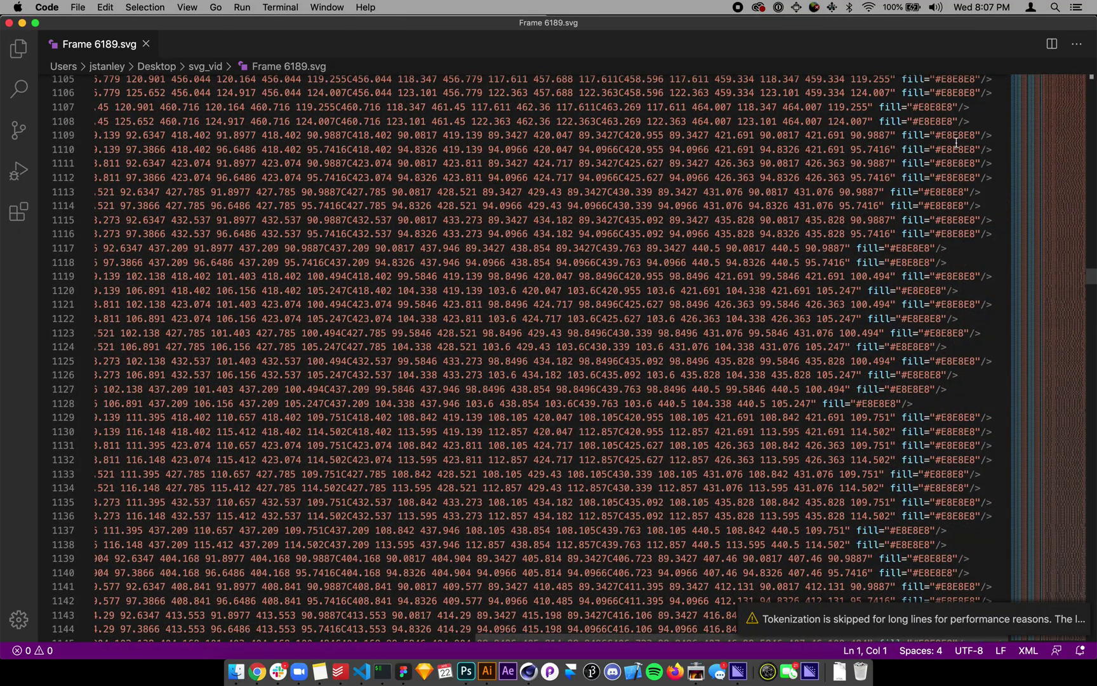
scroll(957, 143, "up", 18)
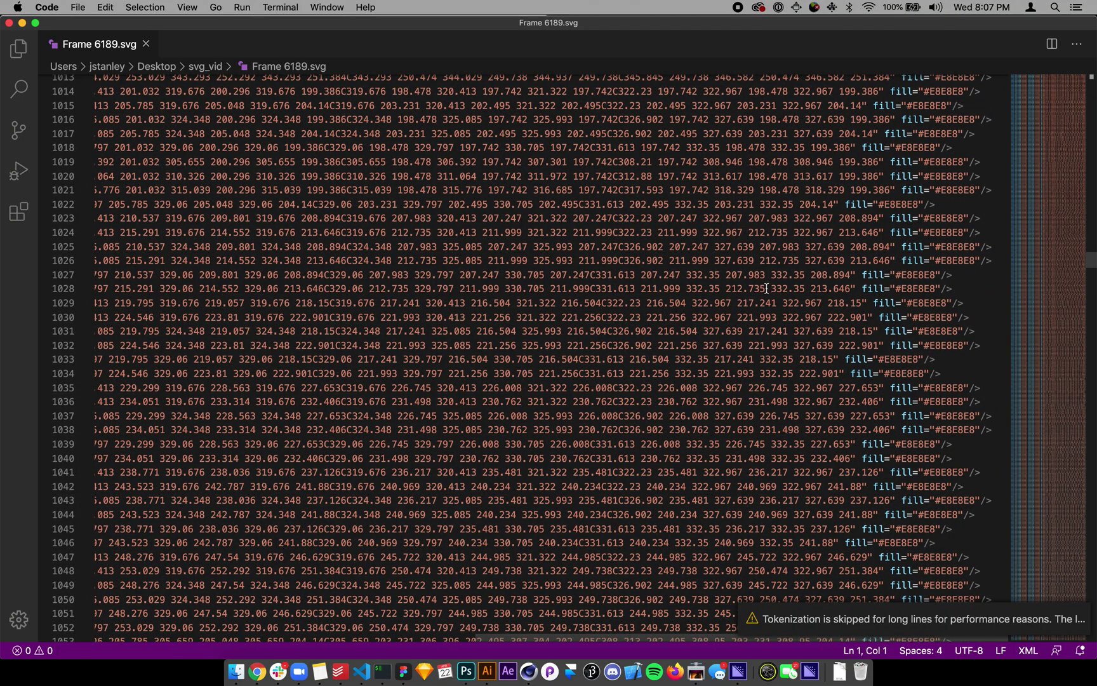
scroll(766, 288, "left", 15)
Check the file's 847 KB size in the svg_vid folder, then return to Figma
key("super+alt+r")
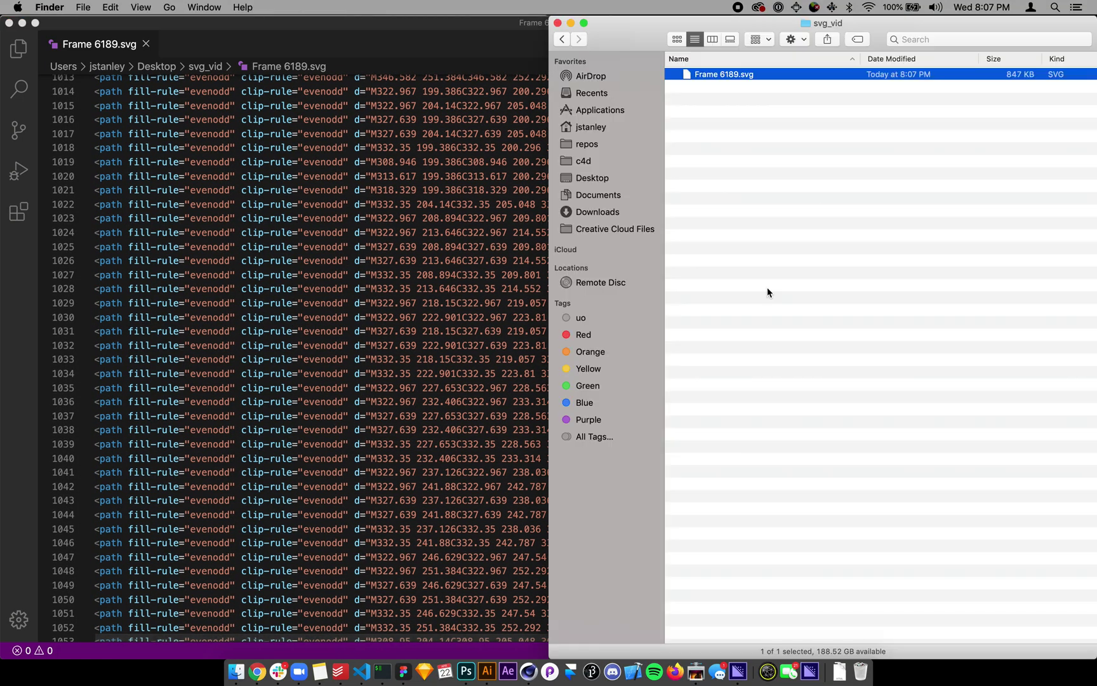
key("super+Tab")
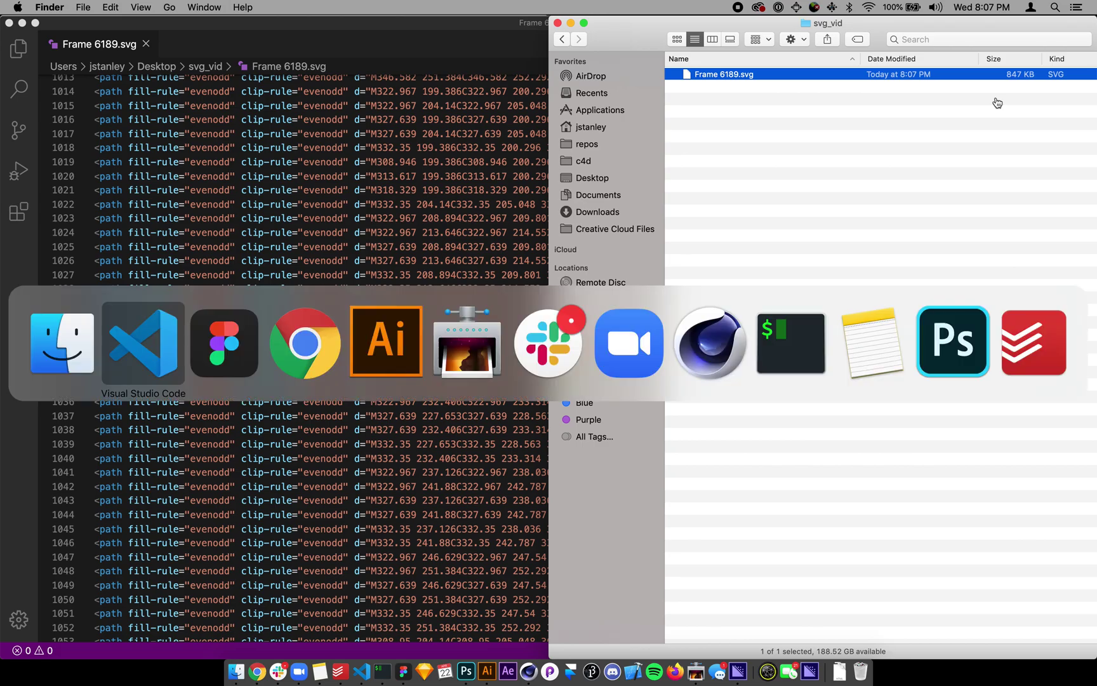
key("super+Tab")
key("super+Tab")
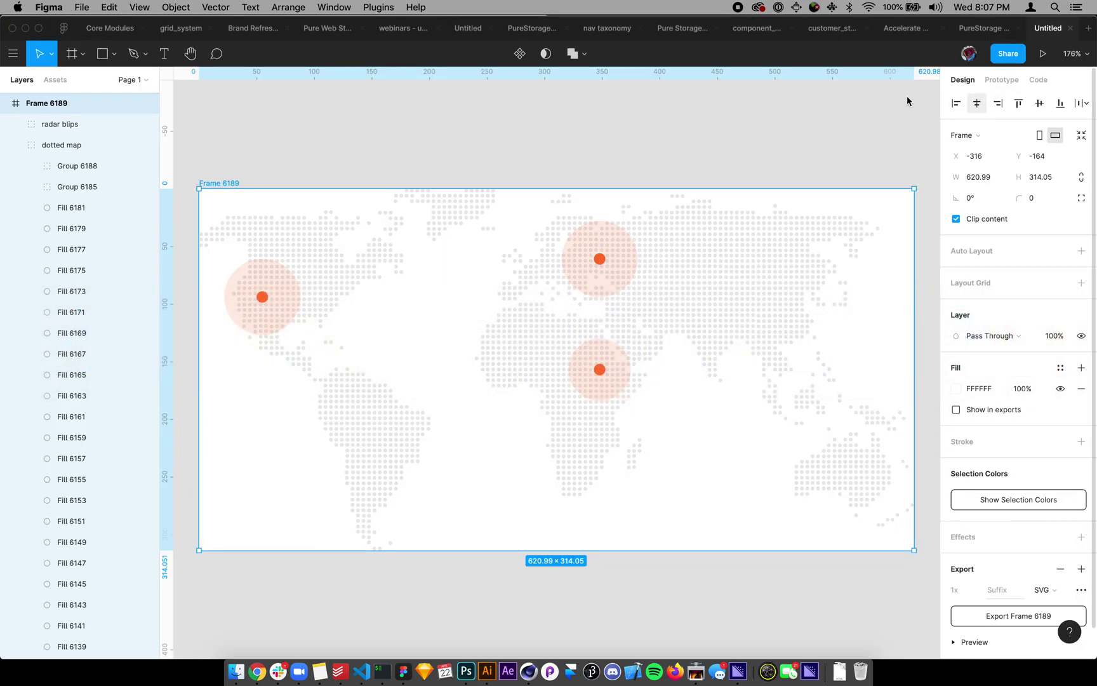
Try Edit > Select All with Same Fill on a South American dot, then clear the selection
left_click(69, 250)
left_click(407, 461)
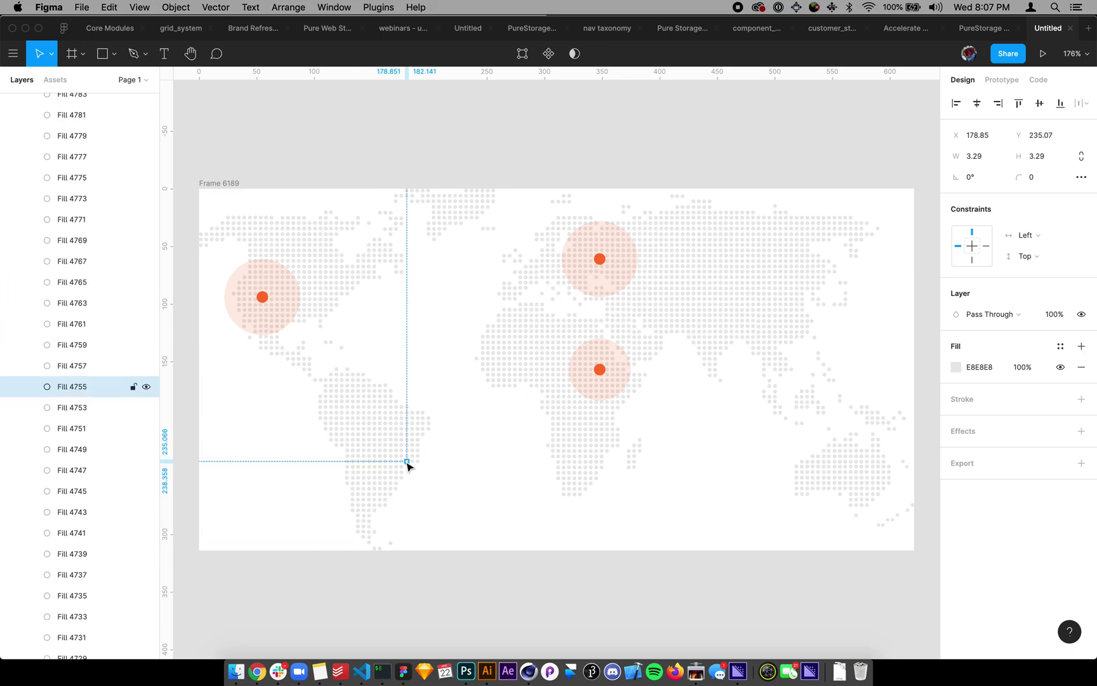
left_click(216, 6)
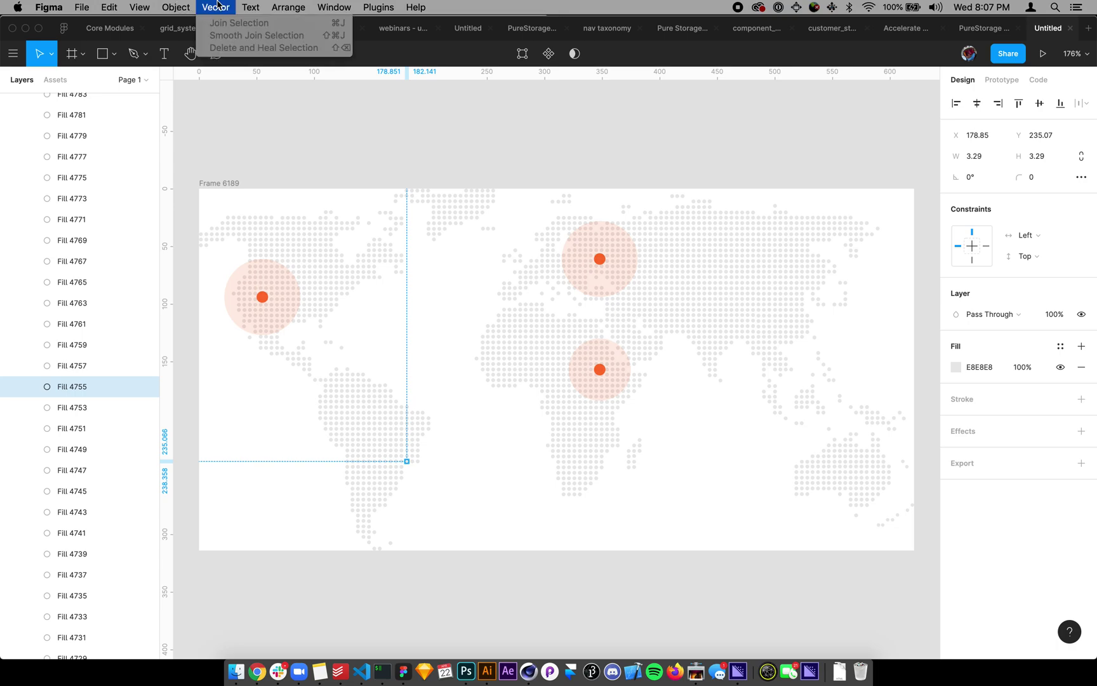
mouse_move(109, 6)
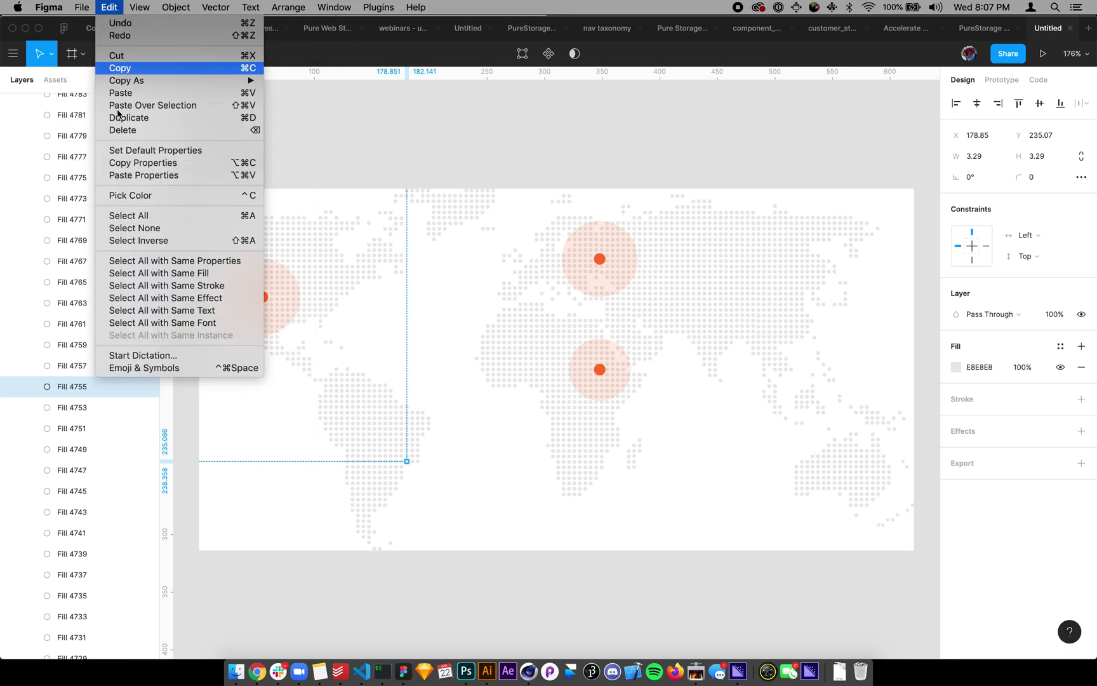
left_click(141, 274)
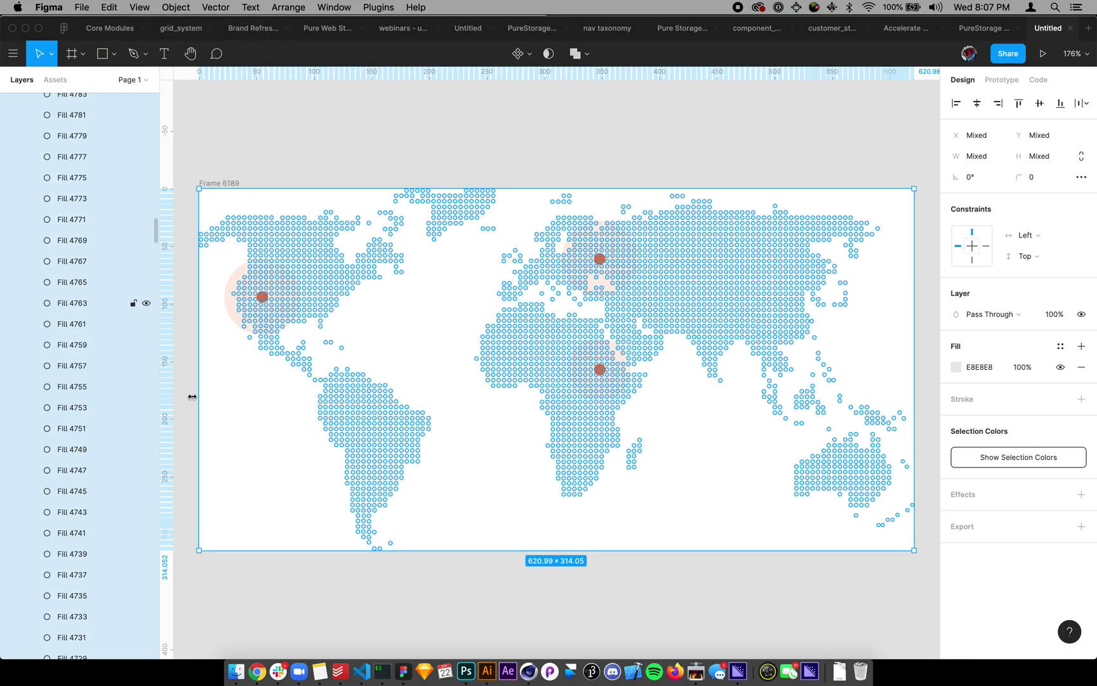
left_click(272, 467)
Select the dot layers from Fill 4781 through Fill 4731 together
left_click(44, 374)
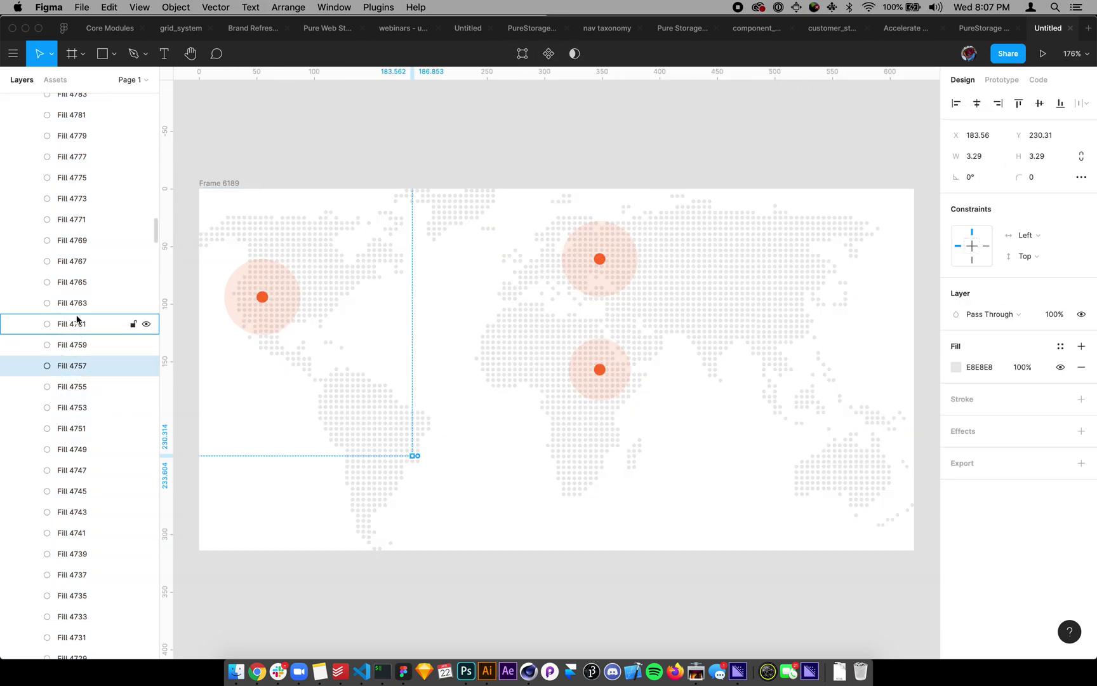
left_click(81, 240, "shift")
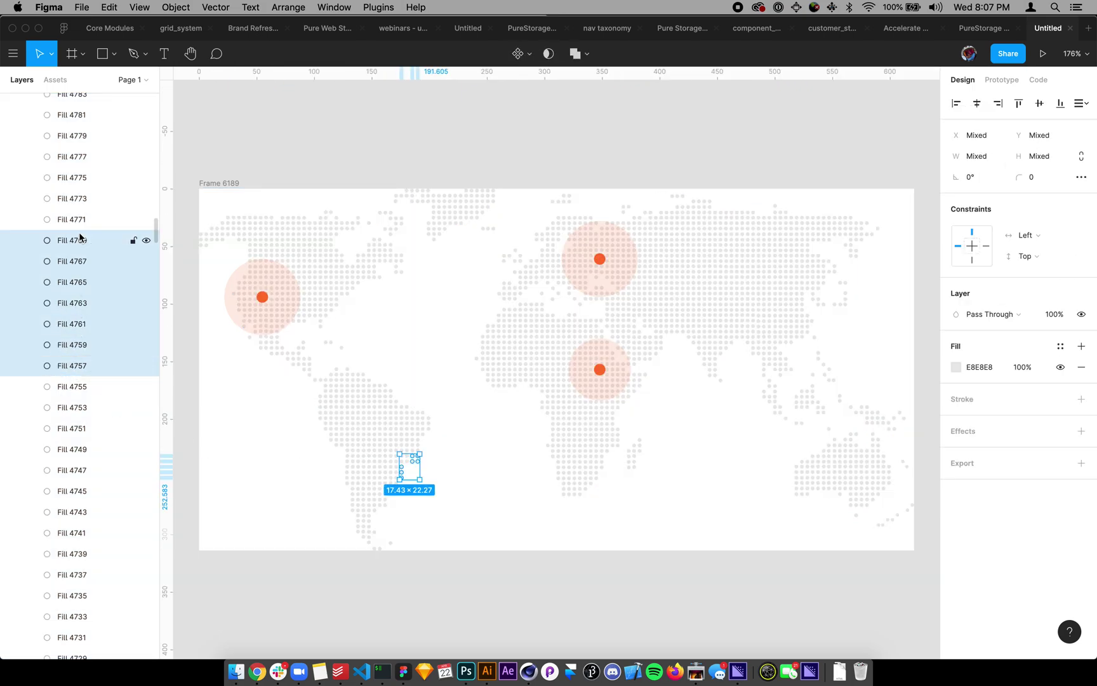
left_click(71, 491, "super")
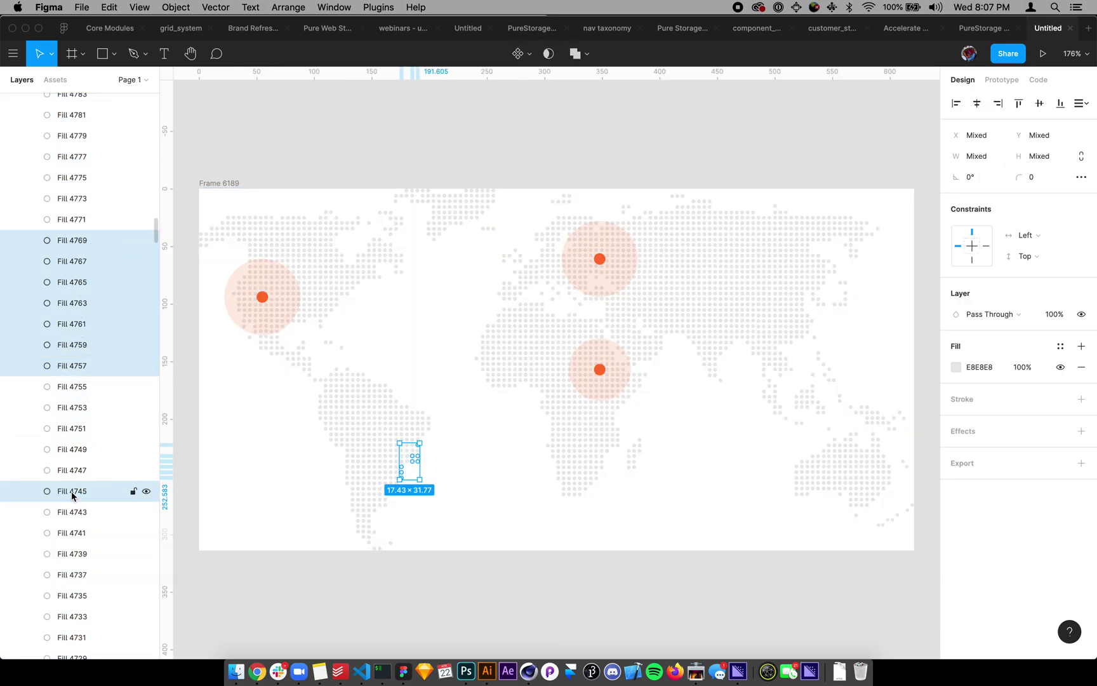
left_click(71, 449, "super")
left_click(74, 428, "super")
left_click(76, 408, "super")
left_click(76, 387, "super")
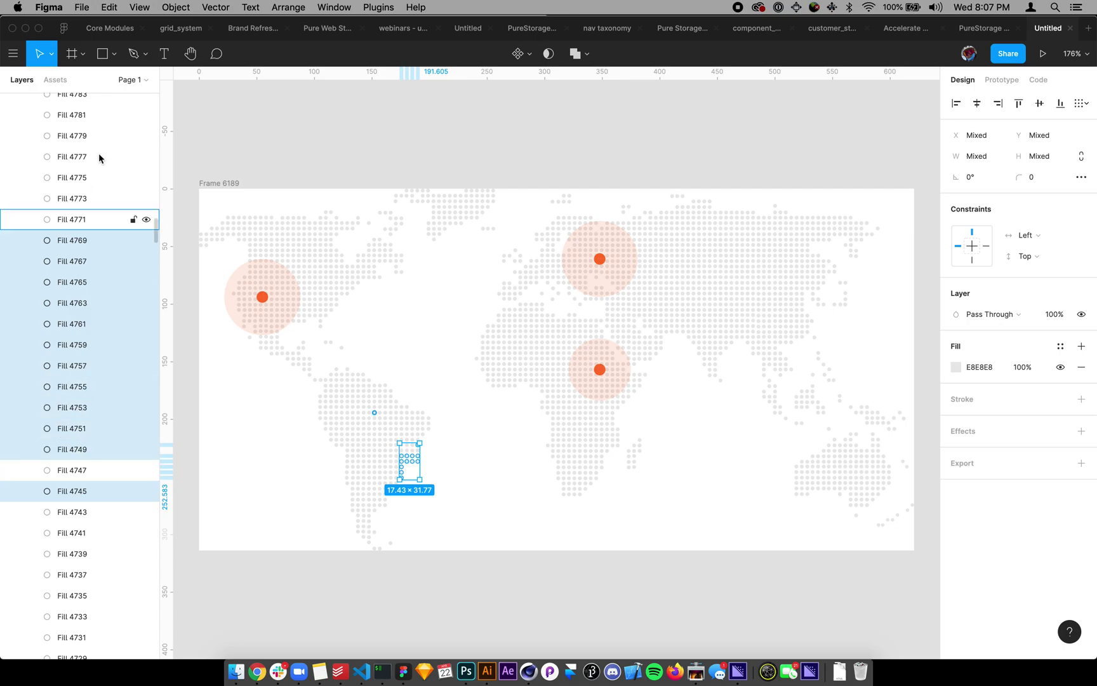
left_click(82, 637, "super")
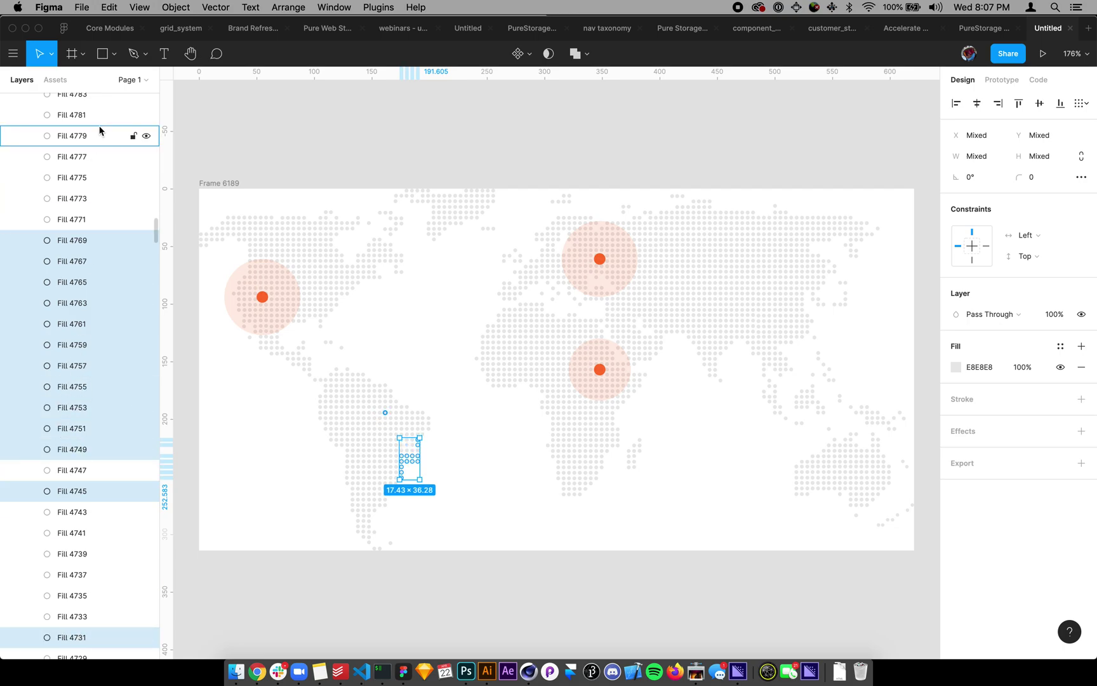
left_click(75, 114, "shift")
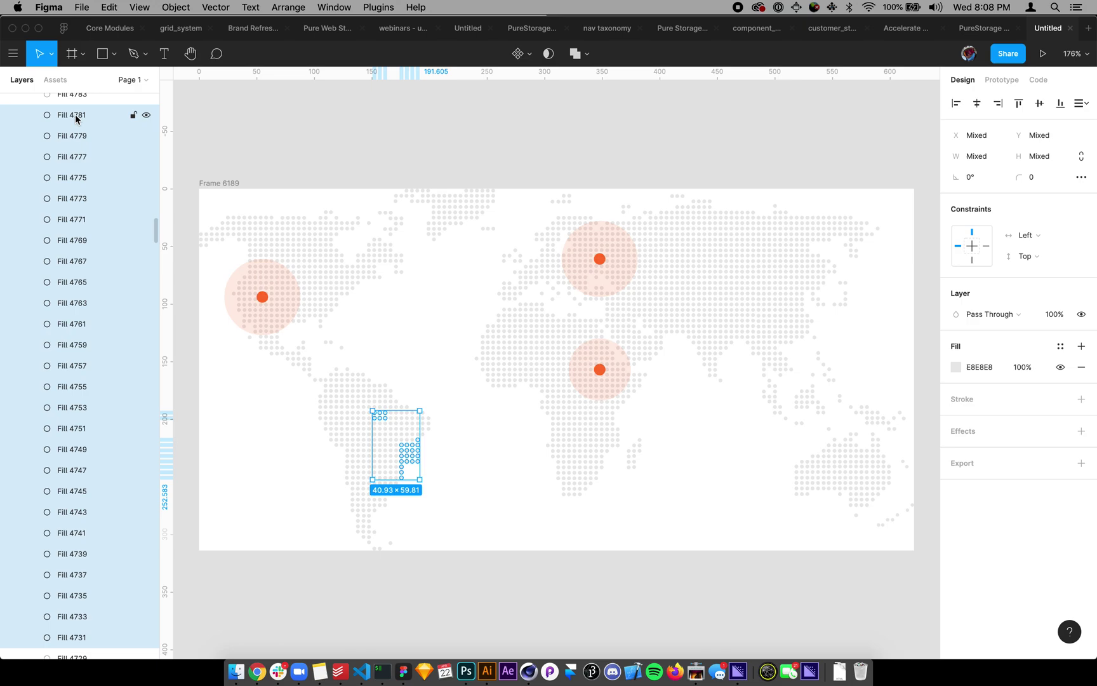
left_click(210, 7)
mouse_move(177, 11)
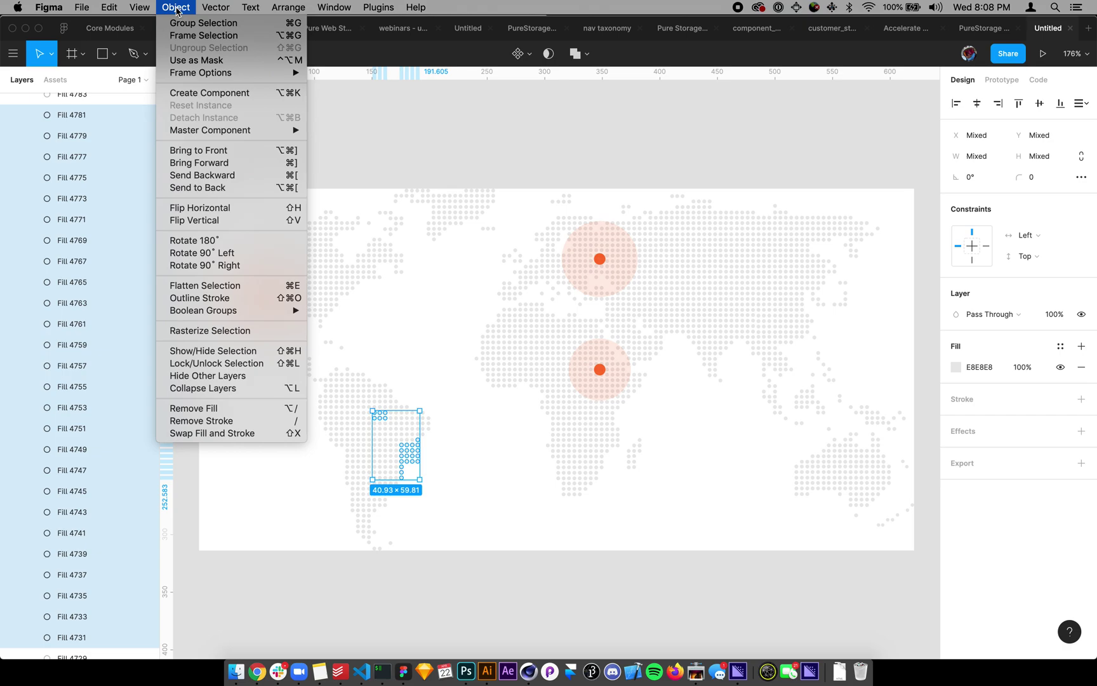
Flatten the selected dots into one Vector, test a red D03434 fill, then revert to grey E8E8E8
left_click(183, 292)
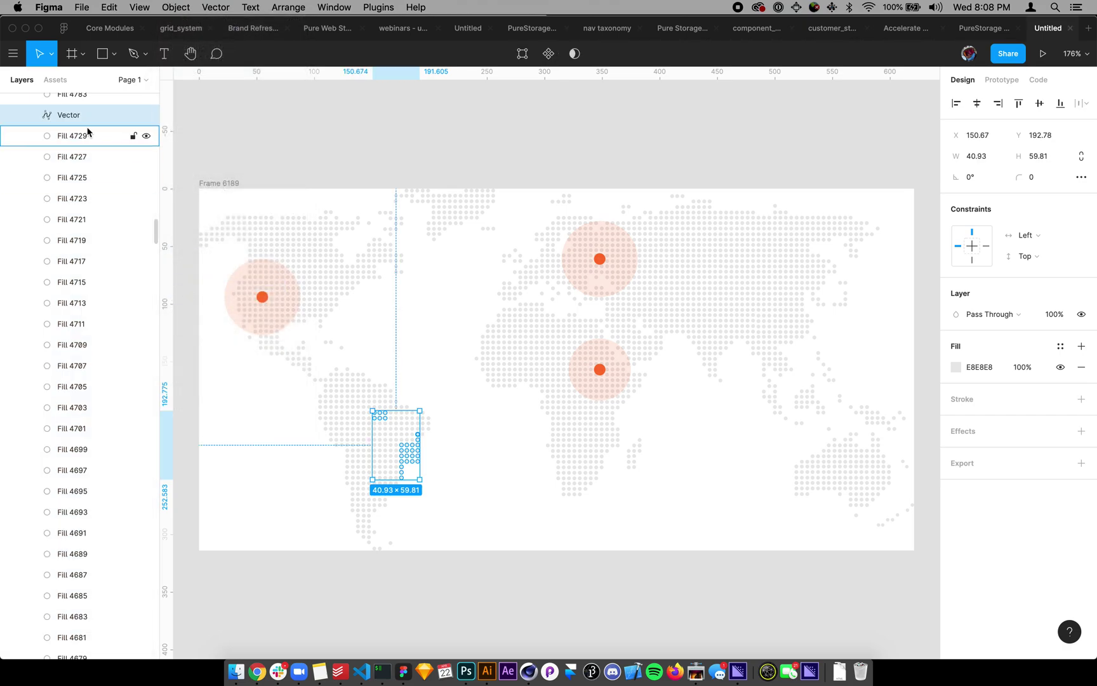
left_click(71, 119)
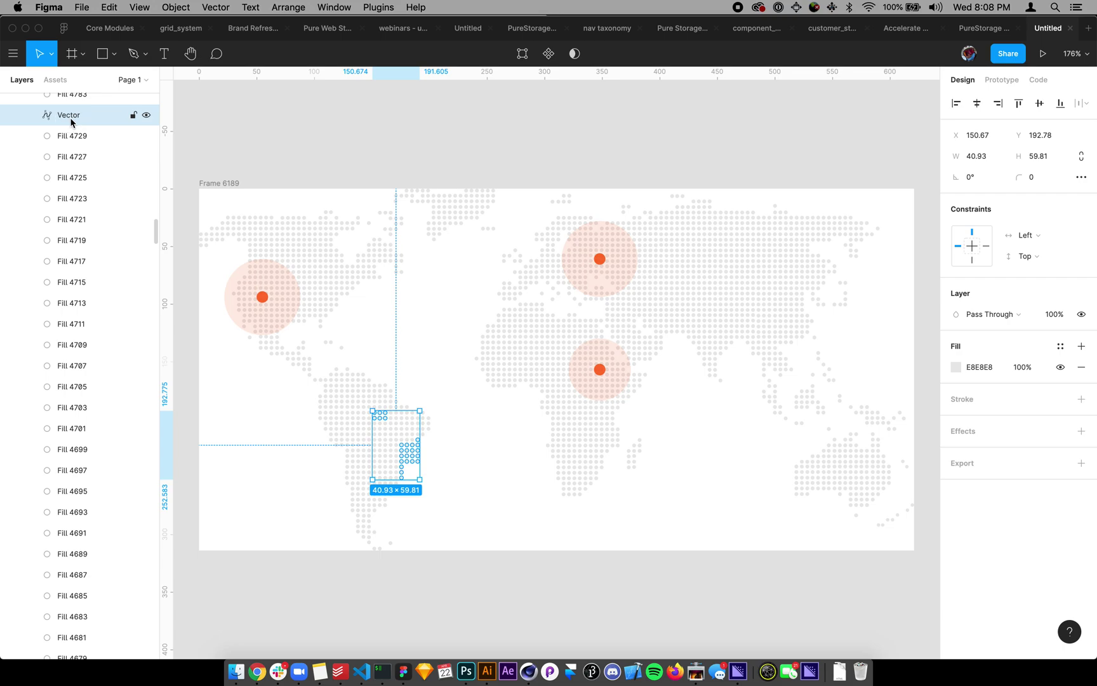
scroll(71, 118, "up", 2)
left_click(958, 369)
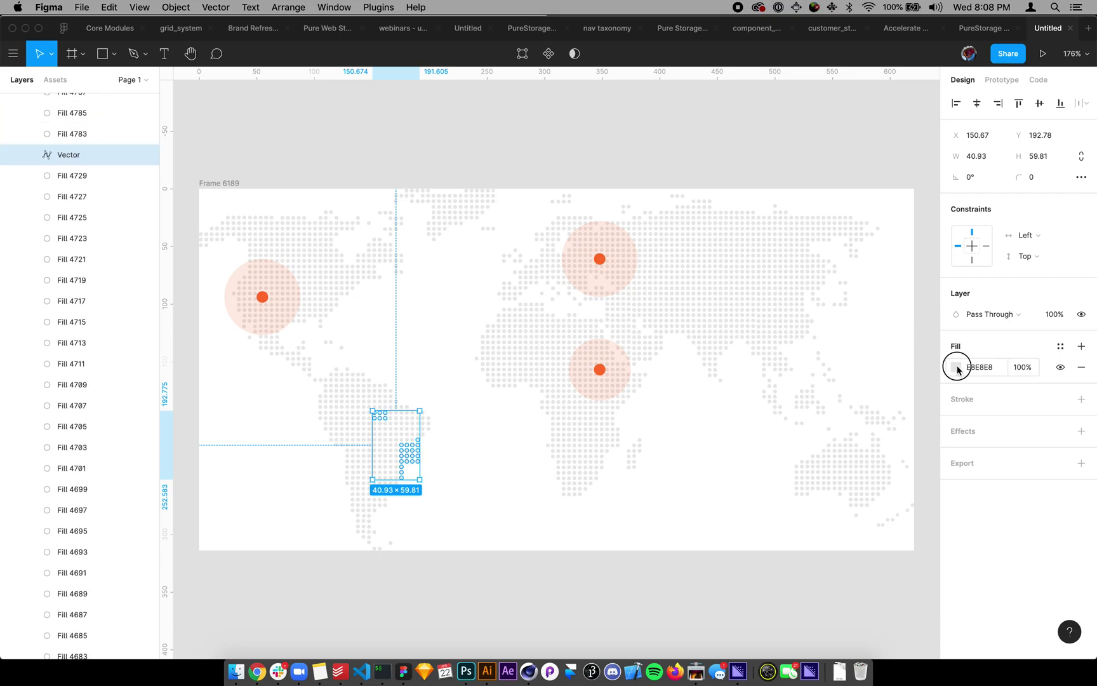
left_click_drag(919, 367, 901, 360)
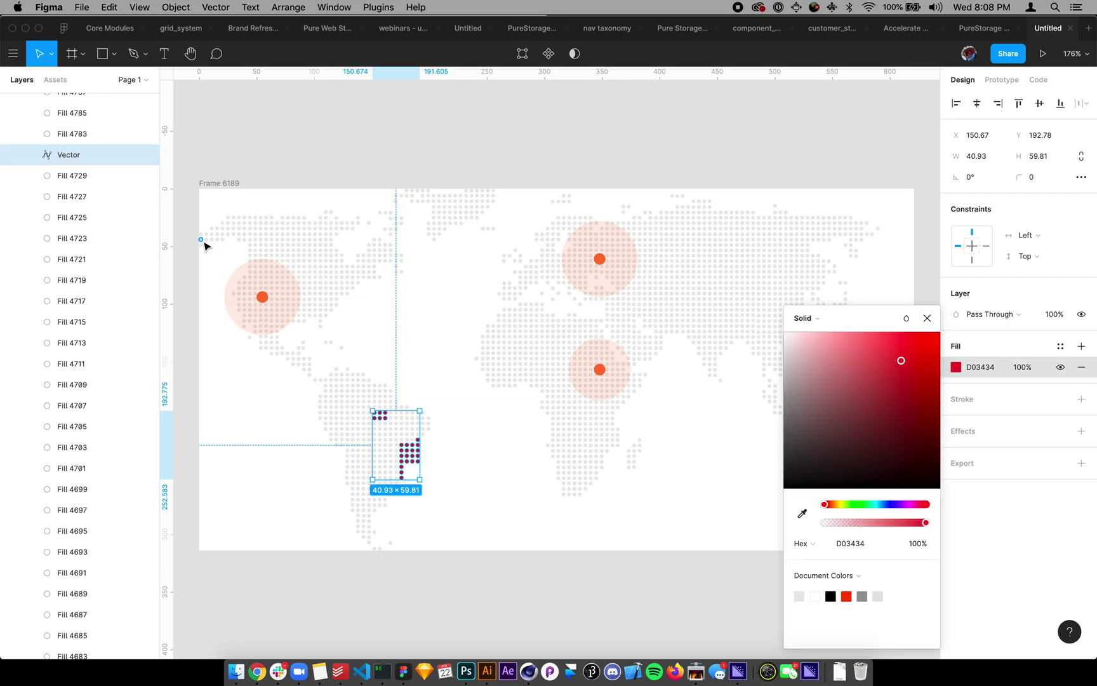
left_click(71, 176)
key("shift+Tab")
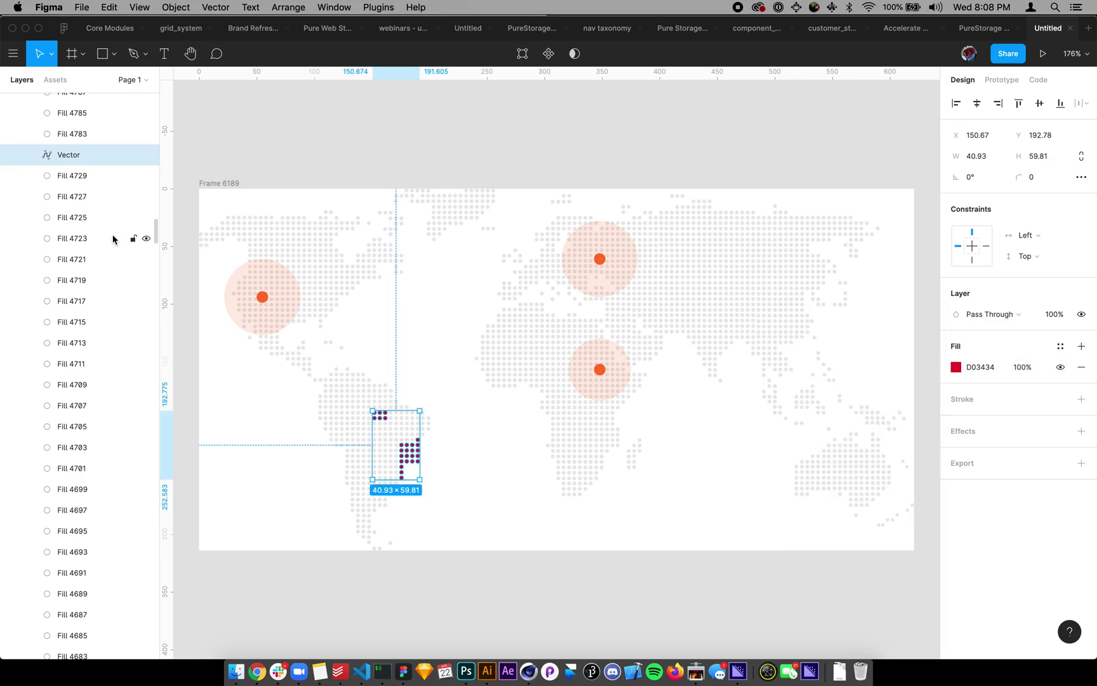
key("super+z")
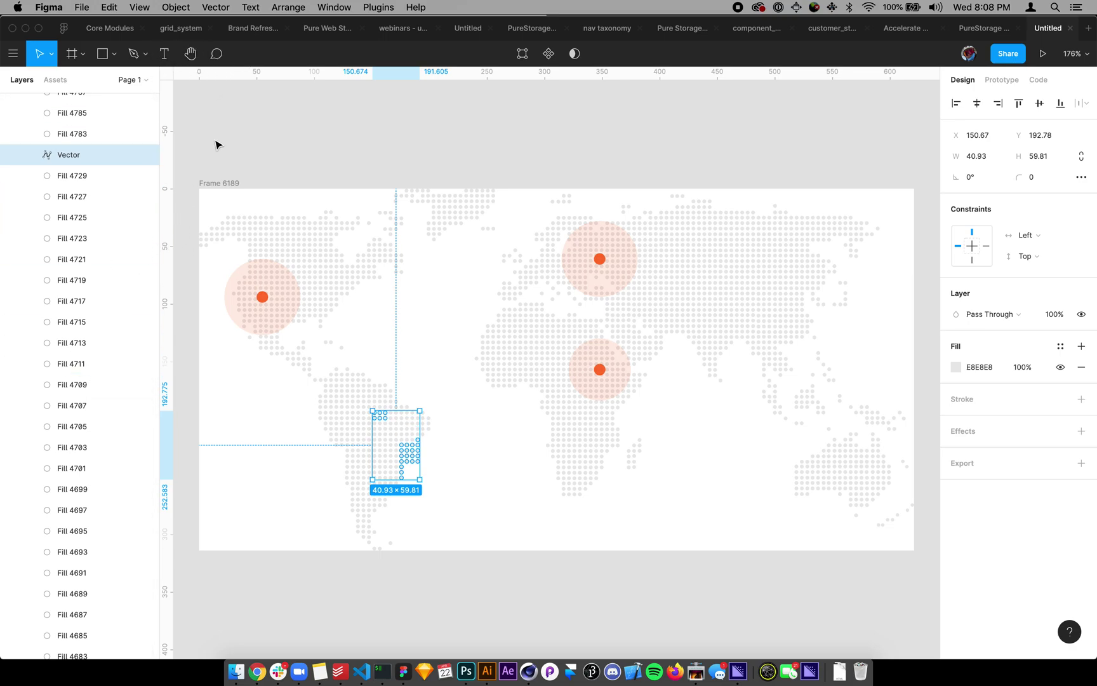
Select all dots with the same grey fill and delete them
left_click(109, 7)
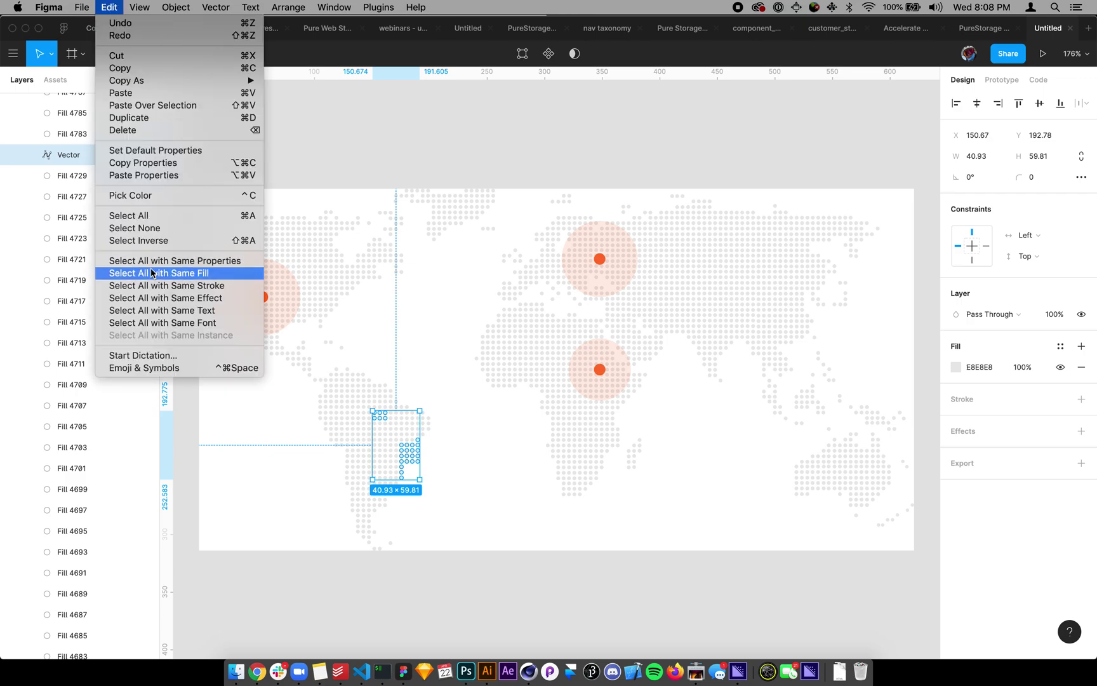
left_click(153, 273)
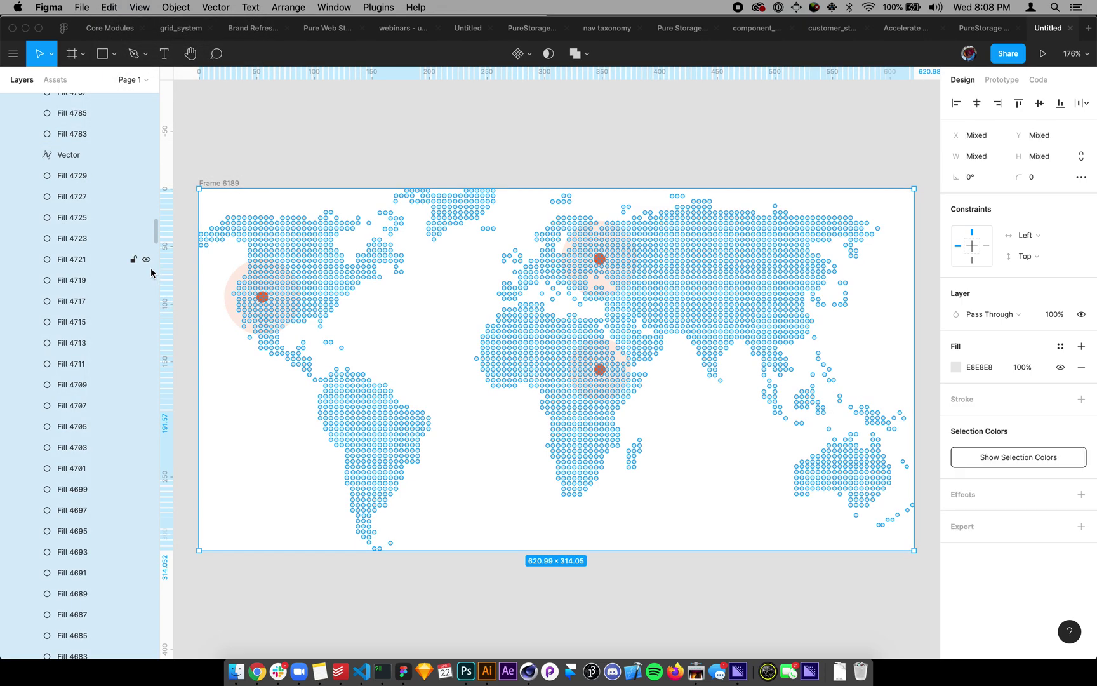
key("BackSpace")
Restore the deleted dots and delete the Clip 6187 mask from Group 6188
key("super+z")
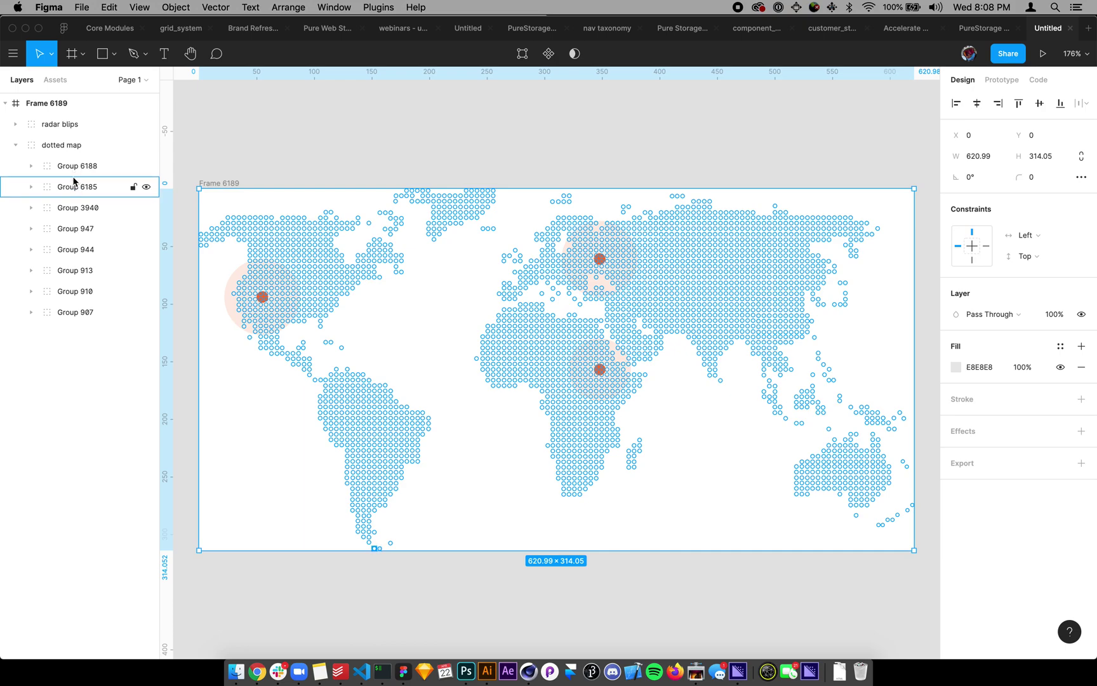
left_click(31, 166)
left_click(81, 207)
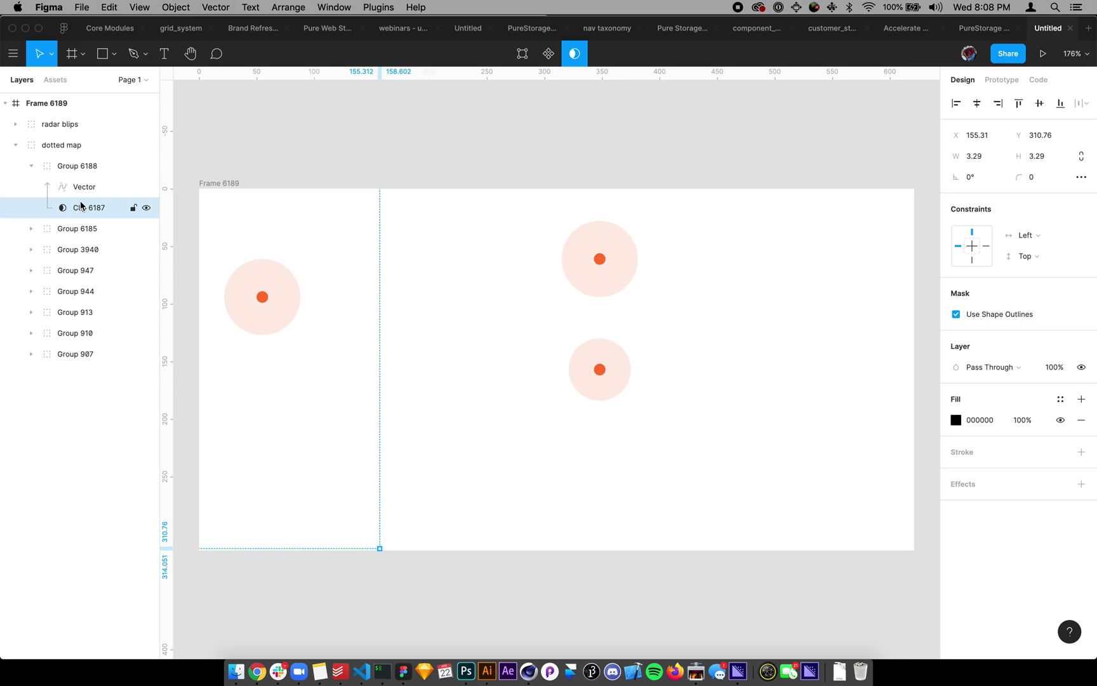
key("Delete")
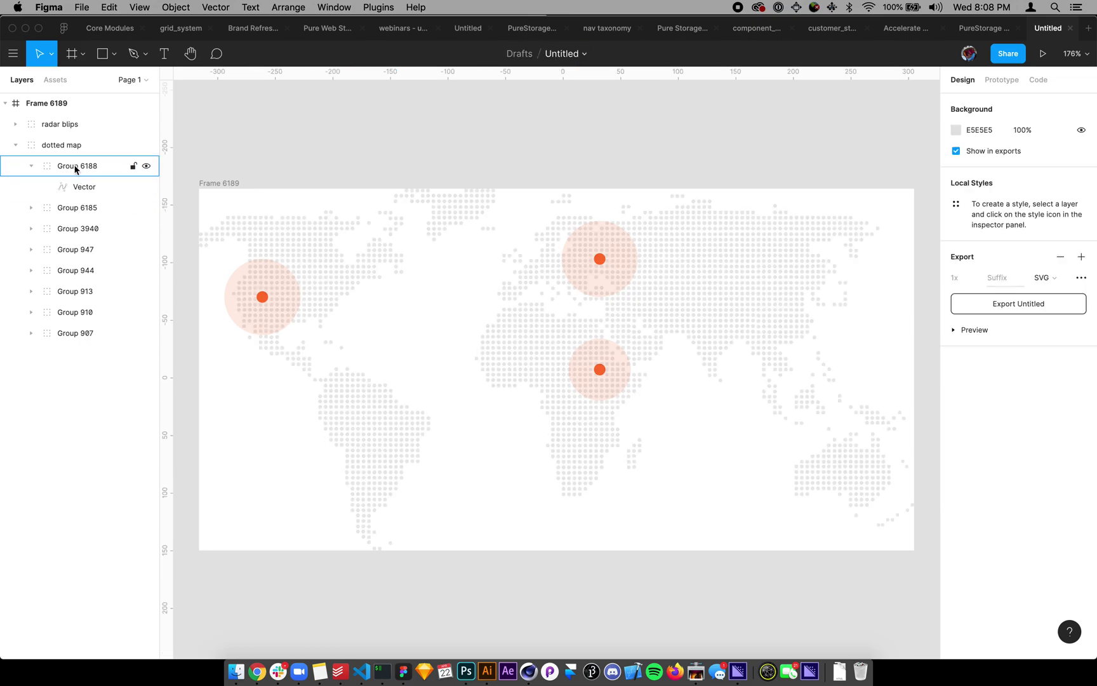
Flatten Group 6185 through Group 907 with Cmd+E, then delete the resulting Vector
left_click(74, 166)
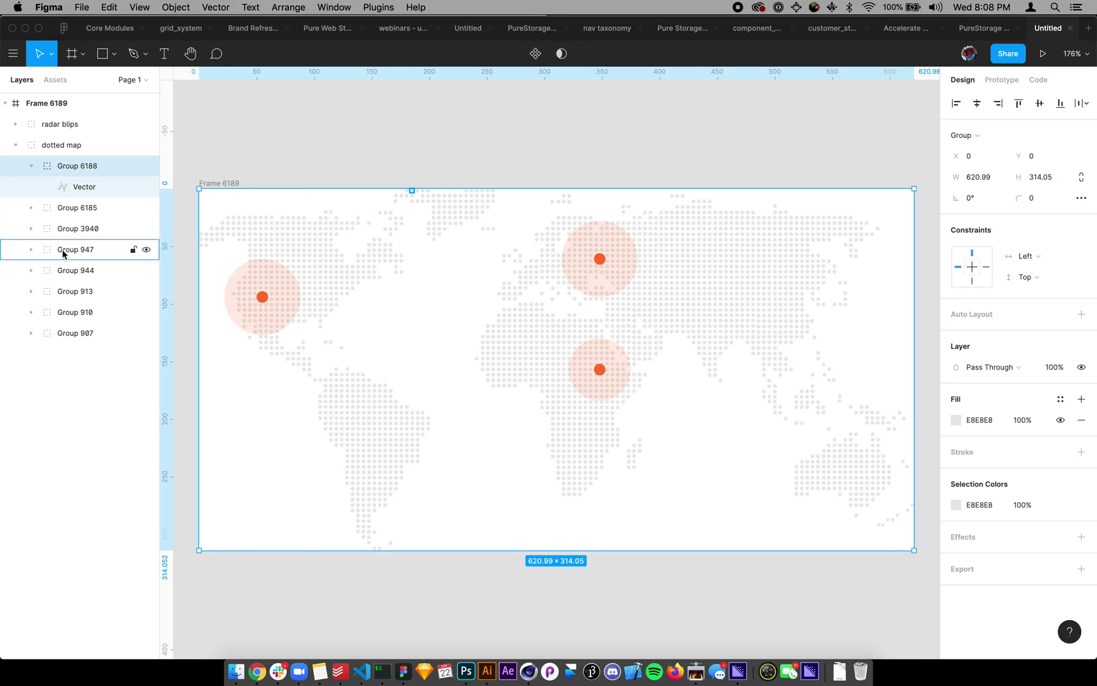
left_click(63, 209)
left_click(70, 336, "shift")
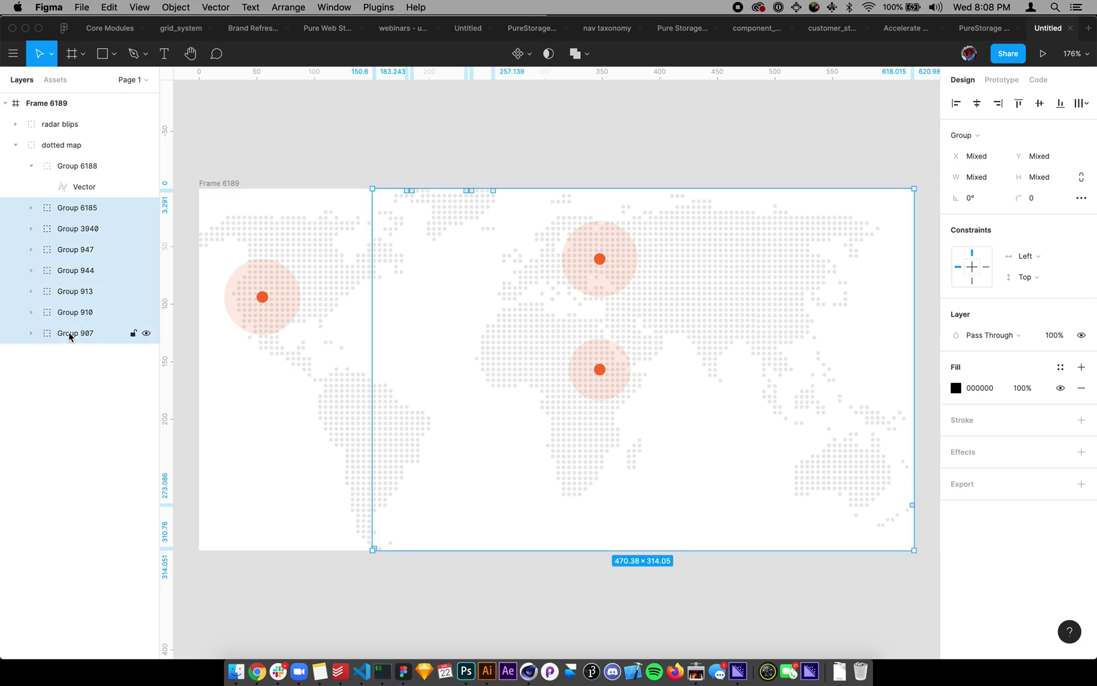
key("super+e")
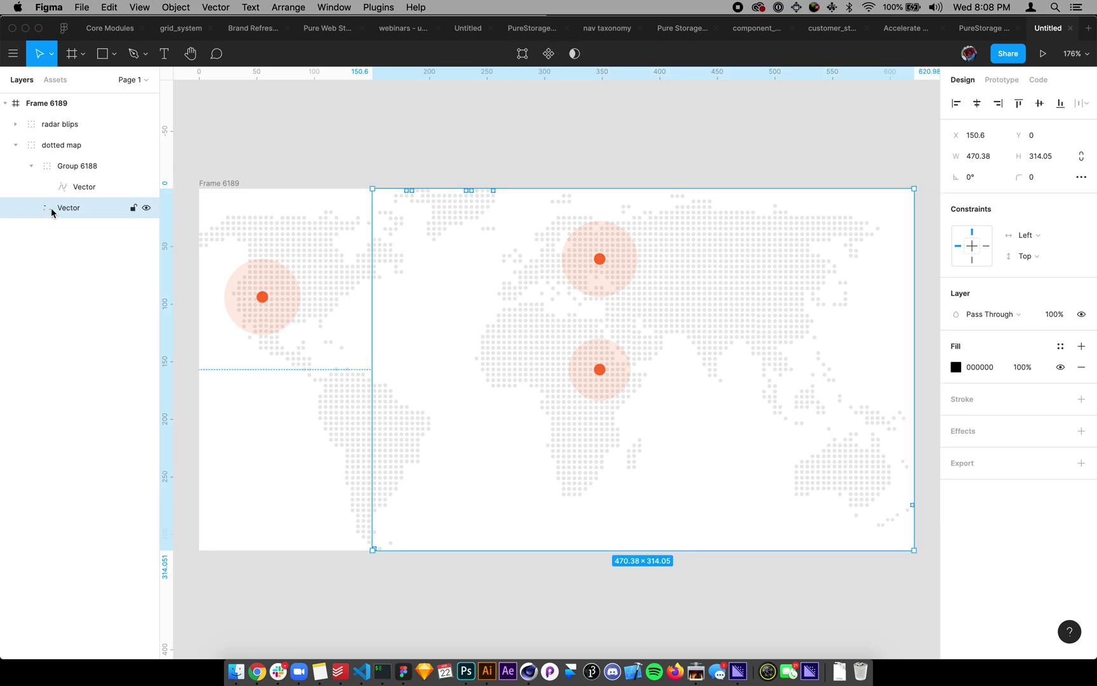
left_click(63, 272)
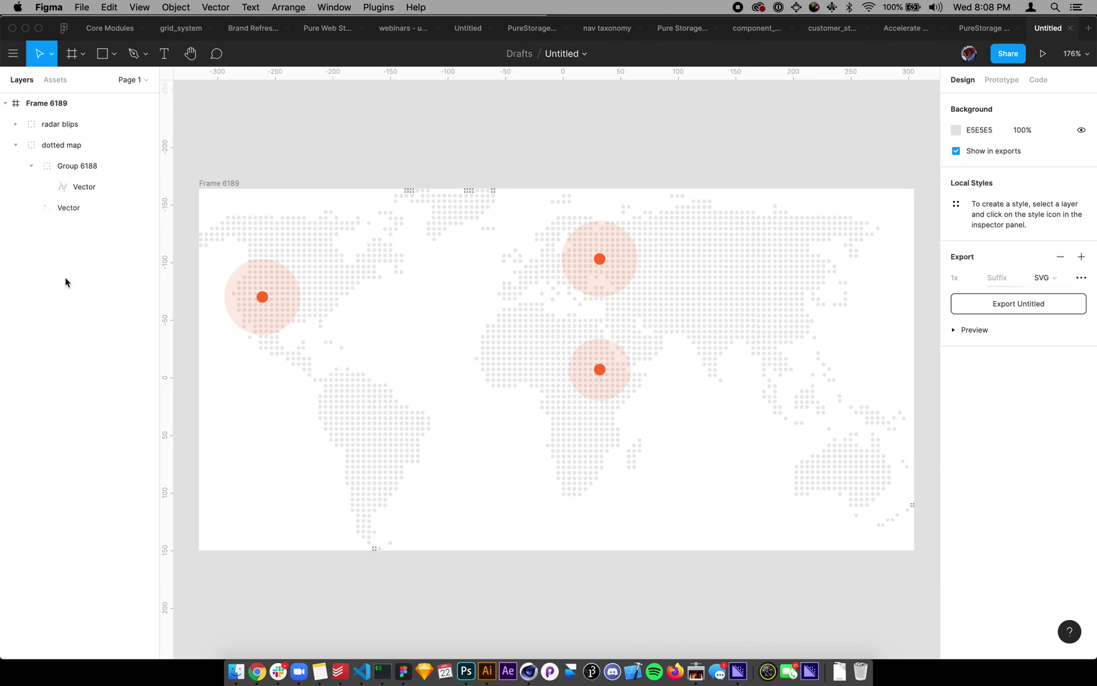
left_click(71, 211)
key("Delete")
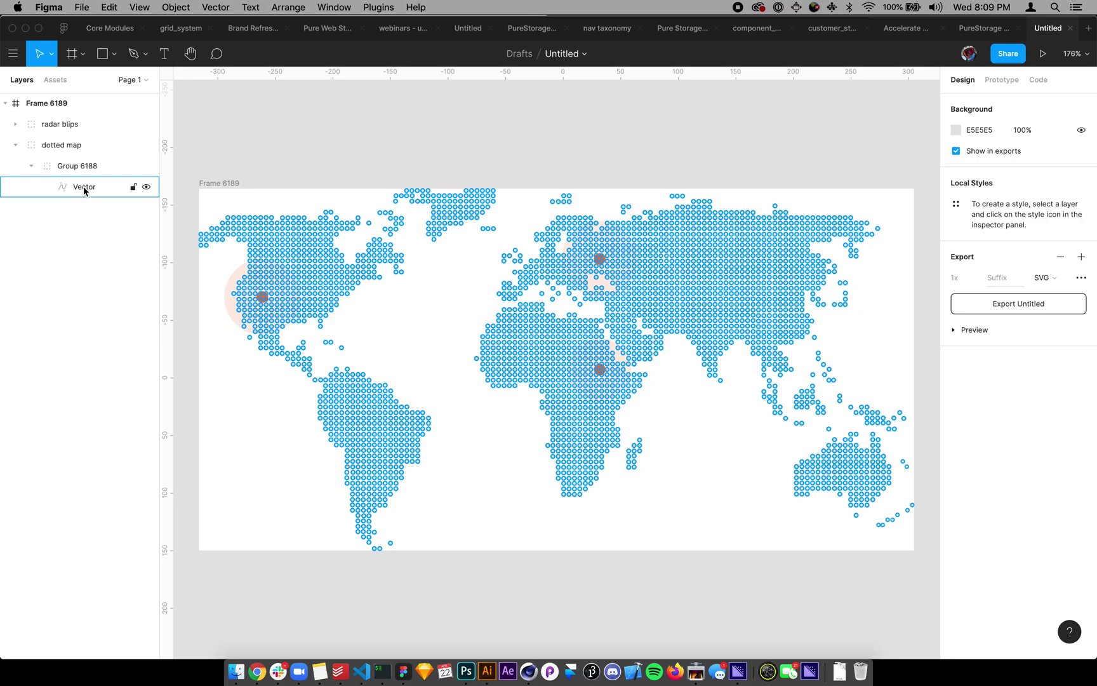
Hide the radar blips layer and set the map Vector in Group 6188 to red DA4D4D
left_click(63, 146)
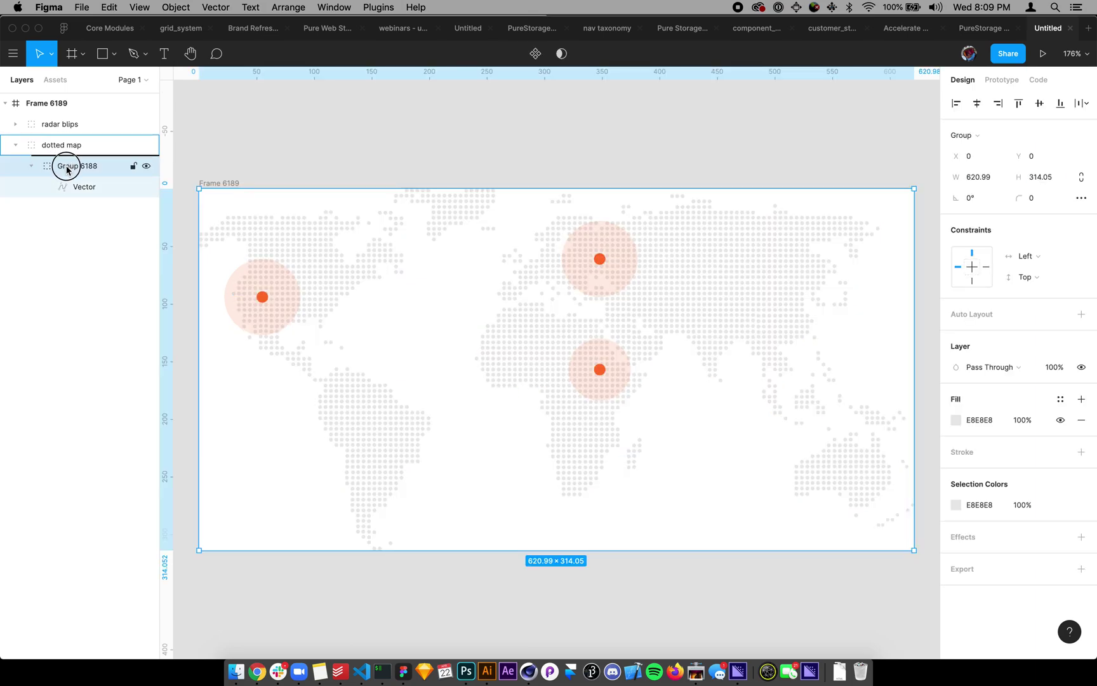
left_click(64, 166)
left_click(75, 187)
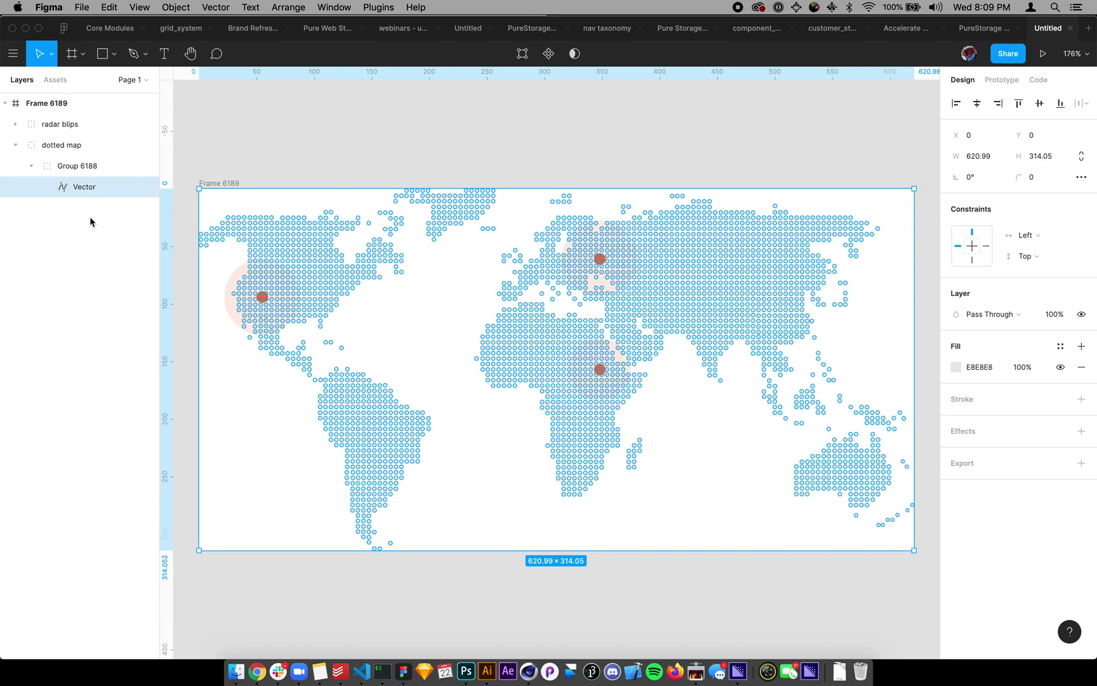
left_click(147, 124)
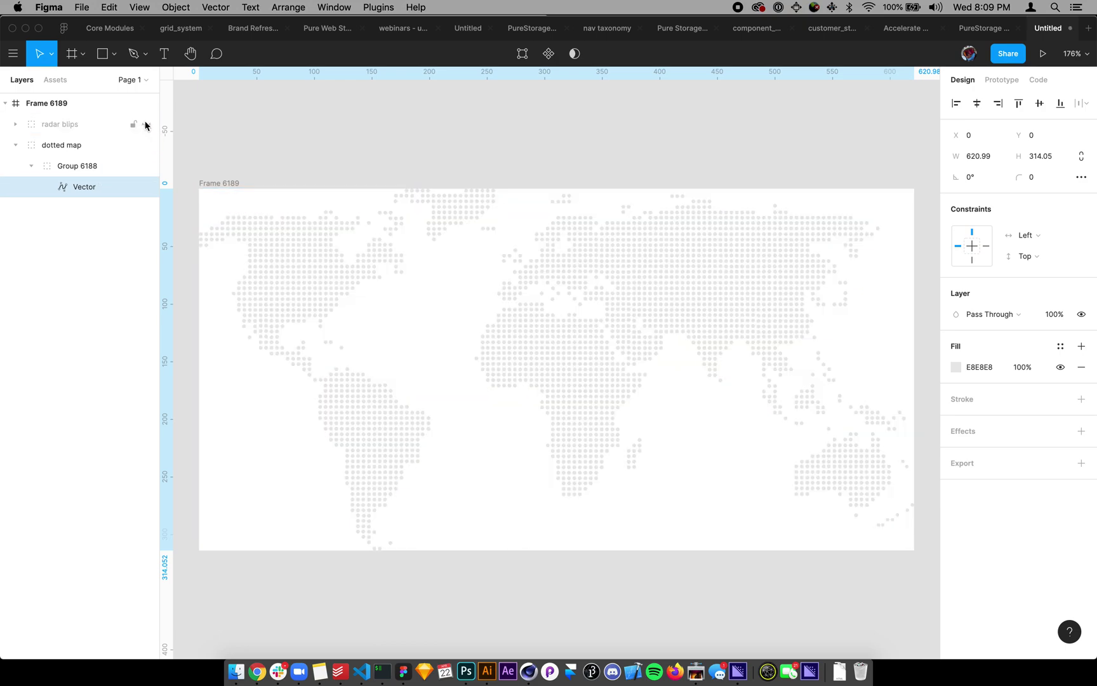
left_click(78, 190)
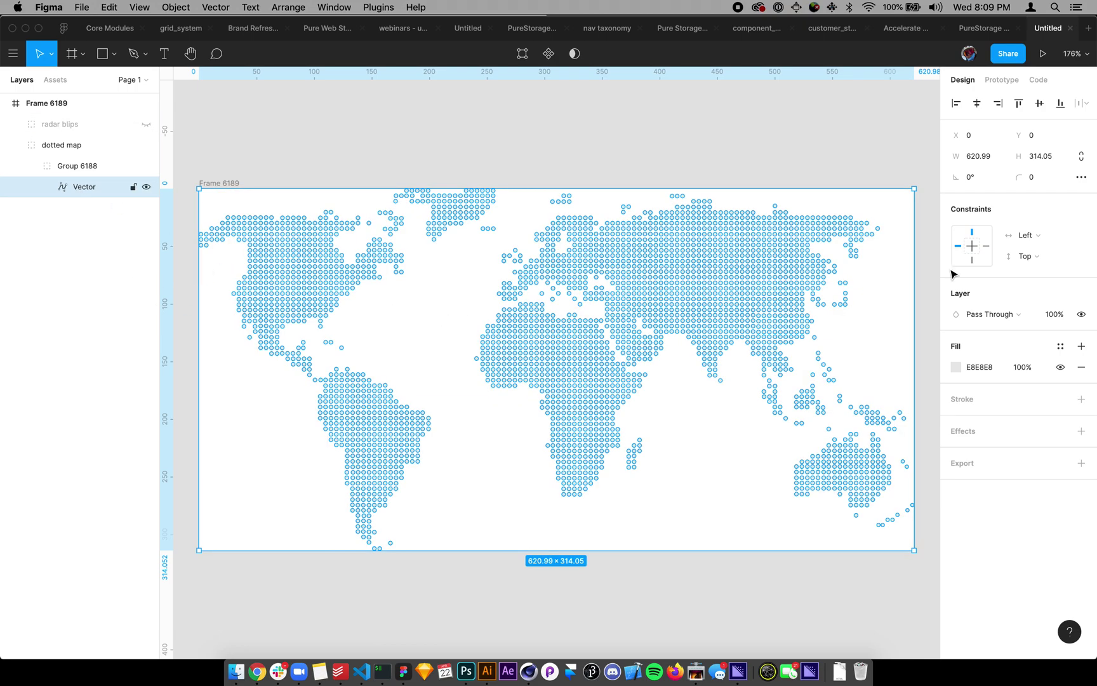
left_click(956, 367)
left_click_drag(874, 422, 887, 363)
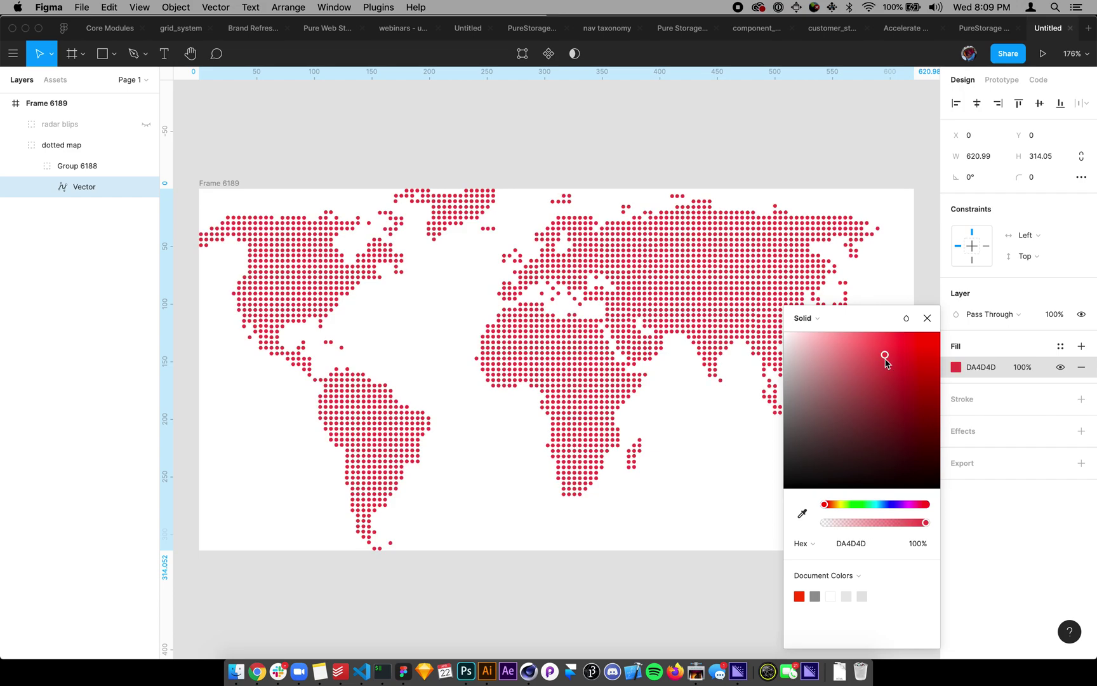
left_click(598, 151)
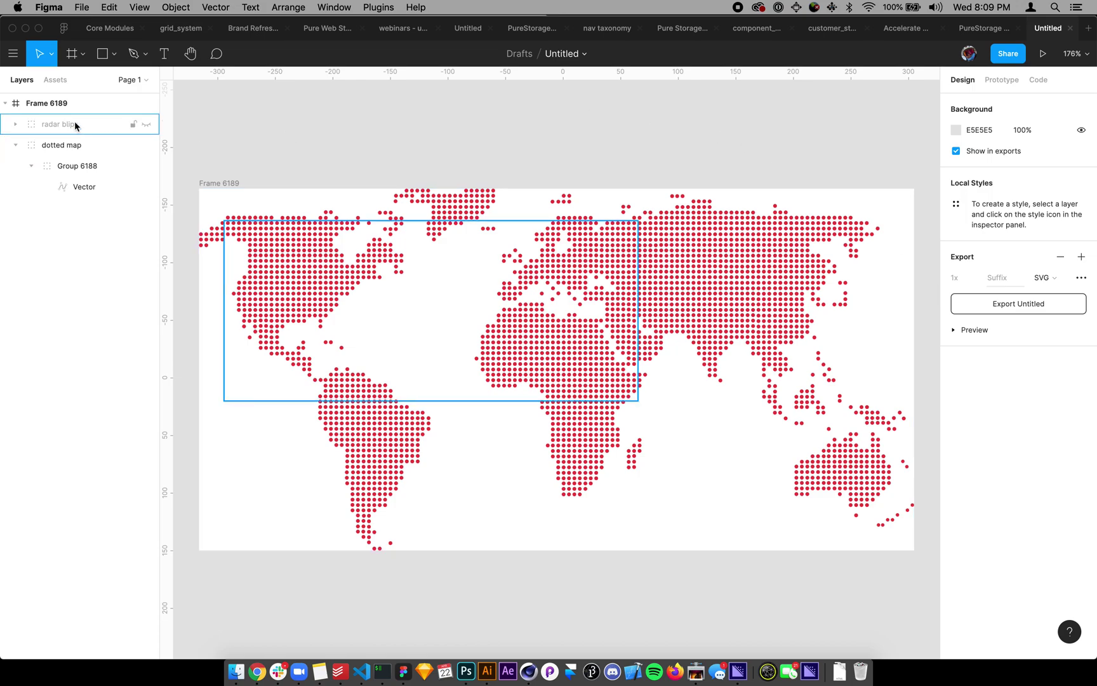
Export Frame 6189 as flattened-figma.svg into svg_vid and switch to Finder
left_click(54, 102)
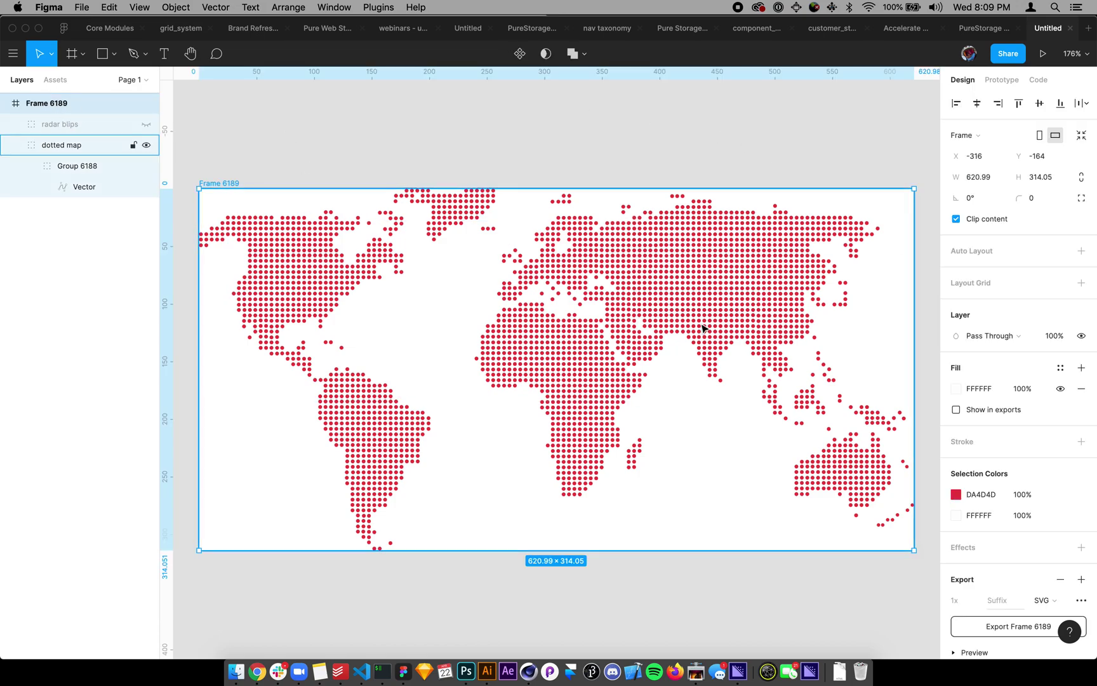
left_click(1018, 626)
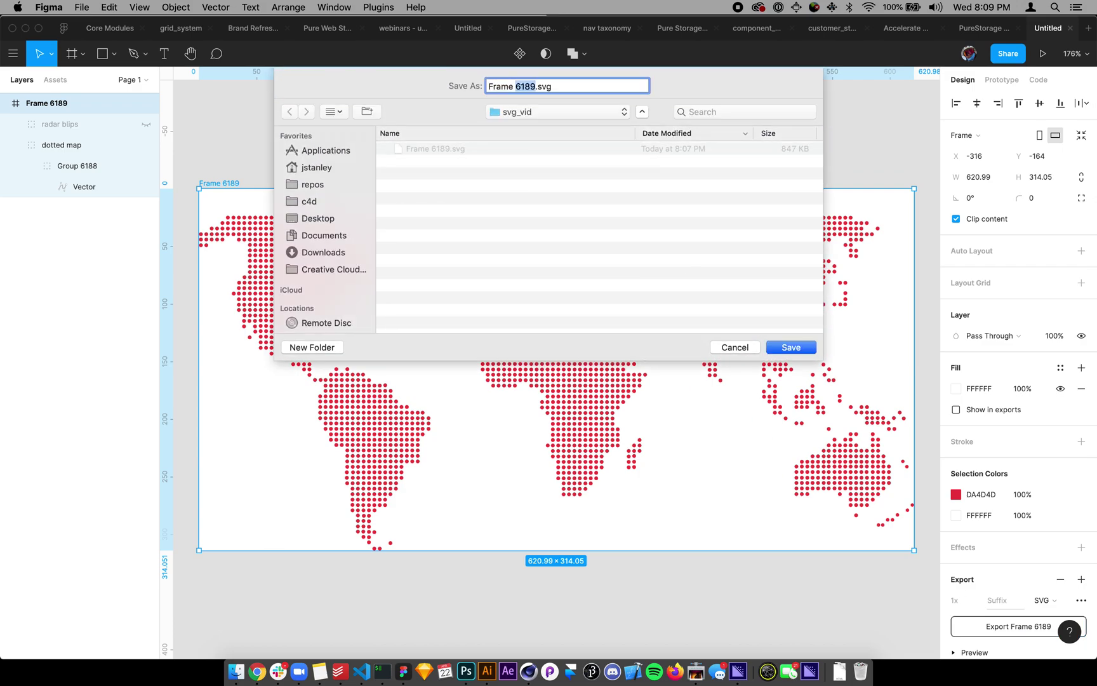
type("flattened-figma")
key("Return")
key("super+Tab")
key("super+Tab")
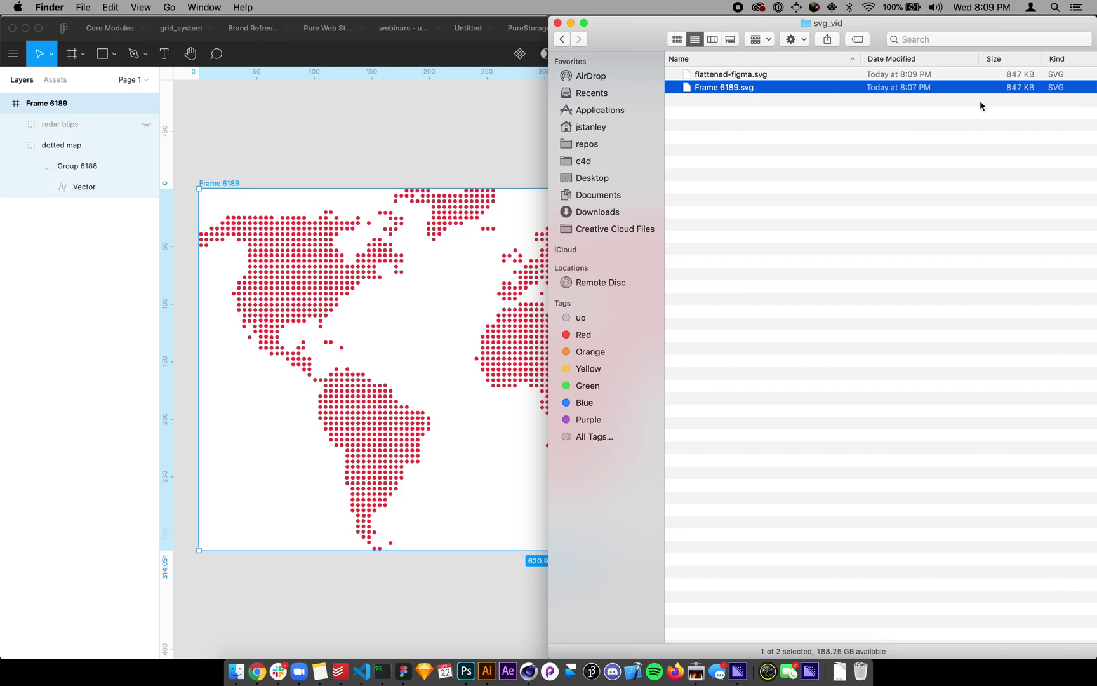
Open flattened-figma.svg in VS Code, scroll its 1,700+ path lines, then return to Finder
left_click(727, 80)
left_click_drag(724, 75, 360, 671)
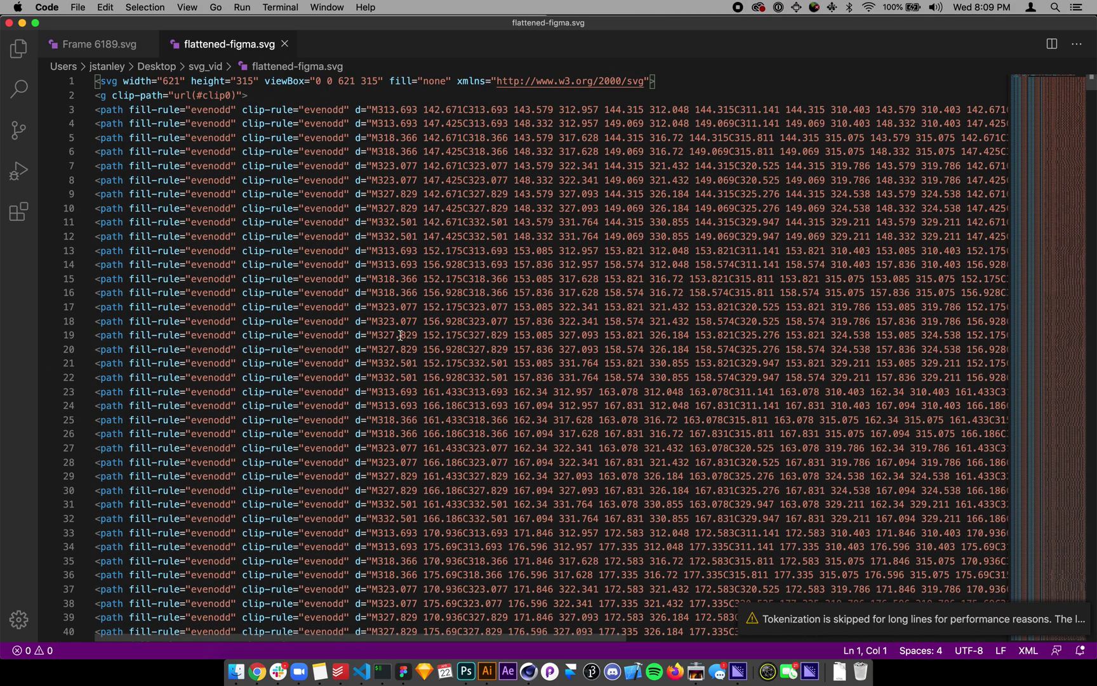
key("super+Tab")
key("super+Tab")
key("super+Tab")
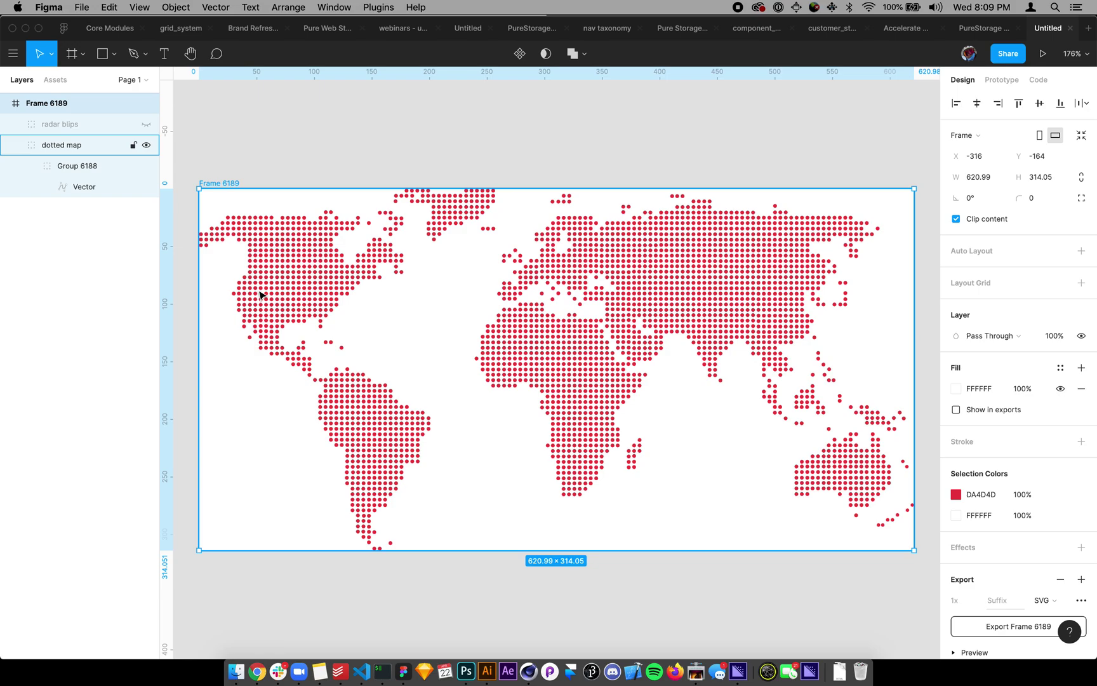
key("super+Tab")
key("super+Tab")
key("super+Tab")
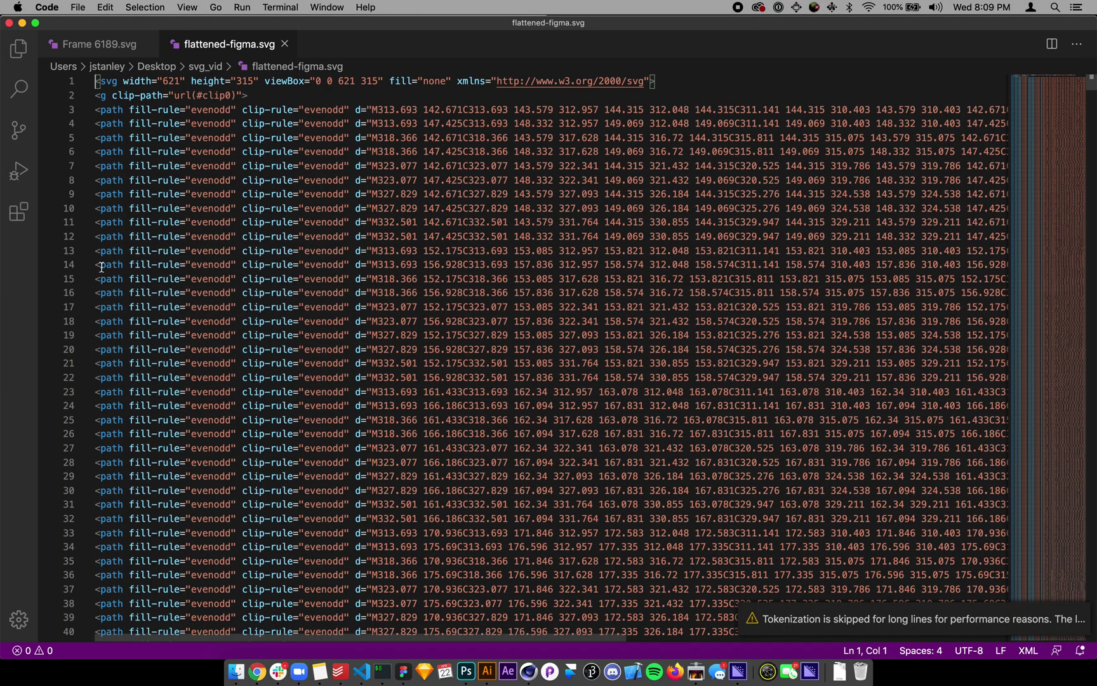
scroll(108, 287, "down", 20)
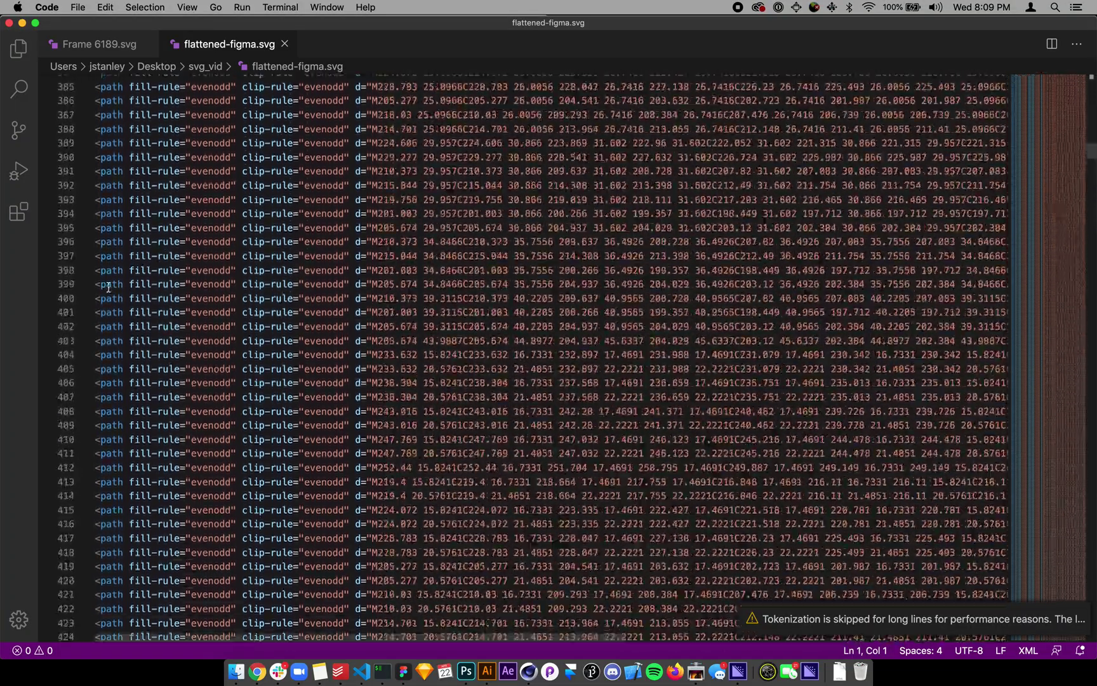
scroll(109, 287, "down", 20)
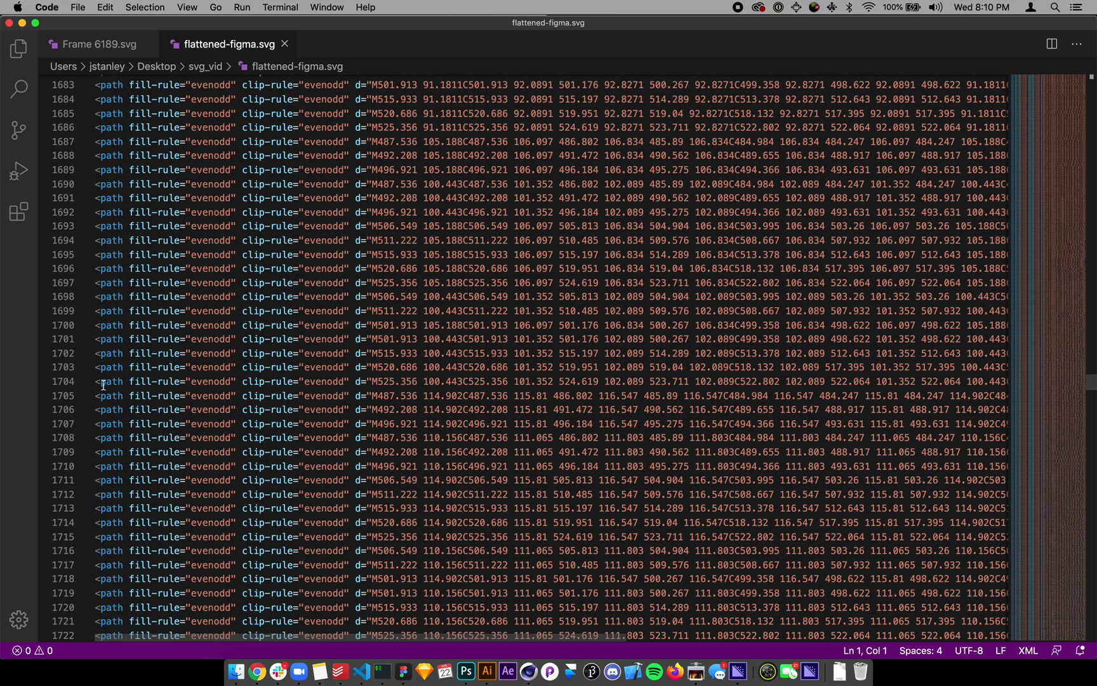
key("super+Tab")
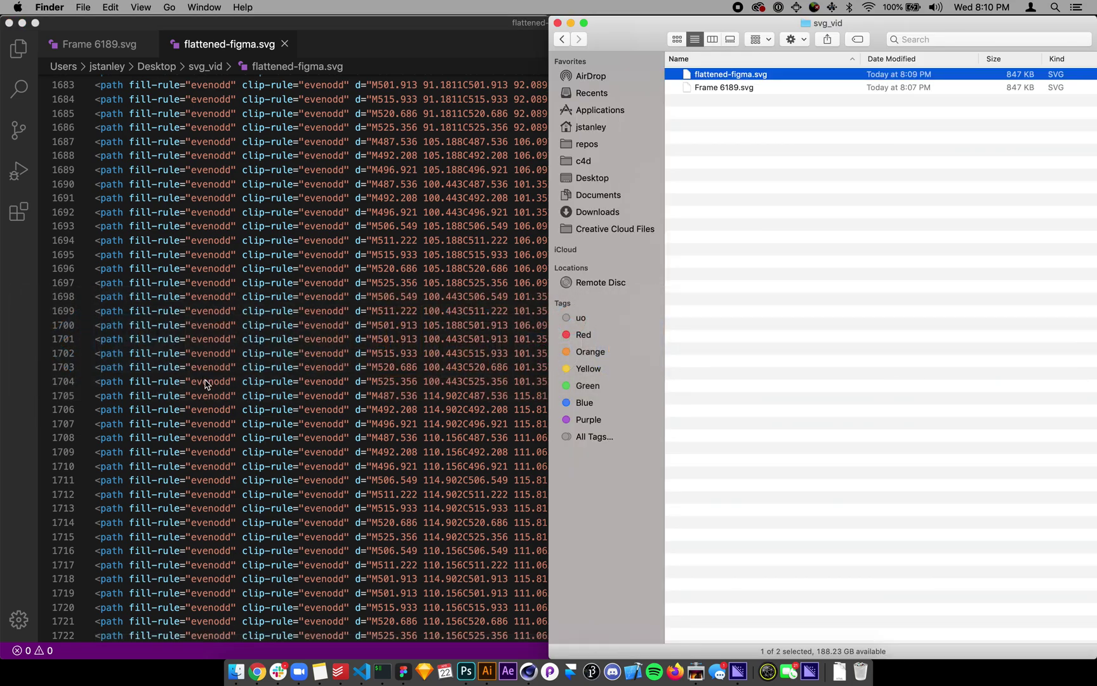
Open flattened-figma.svg in Illustrator from Finder, after a first attempt with Frame 6189.svg
left_click(718, 100)
left_click(718, 90)
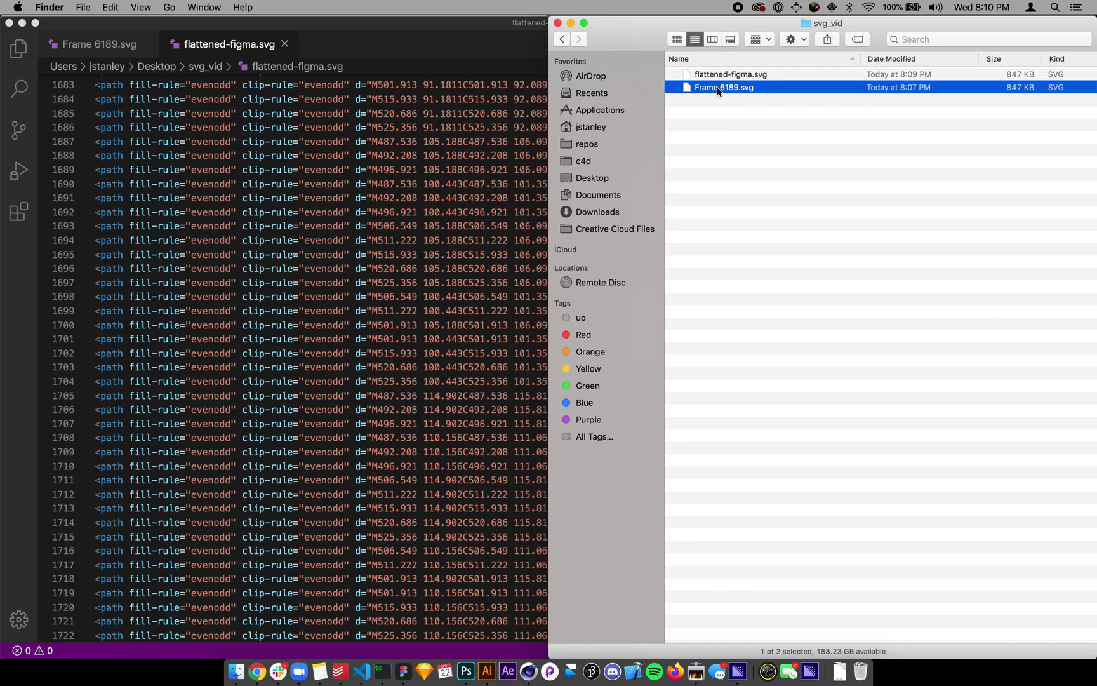
left_click_drag(720, 89, 489, 671)
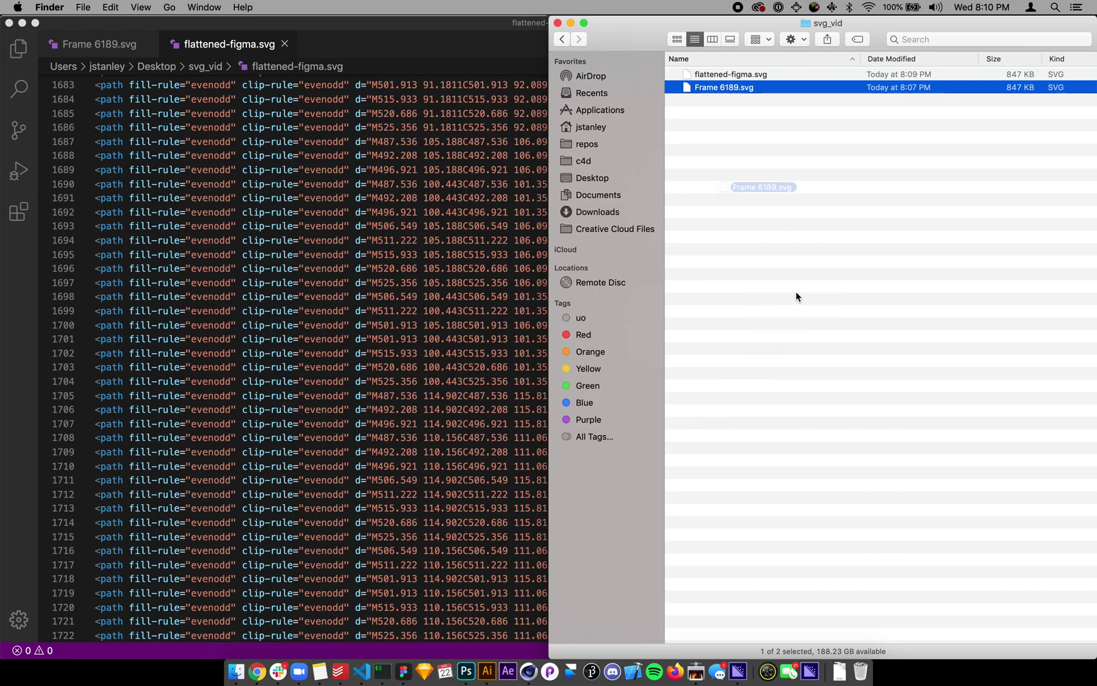
left_click(720, 75)
left_click_drag(721, 76, 488, 676)
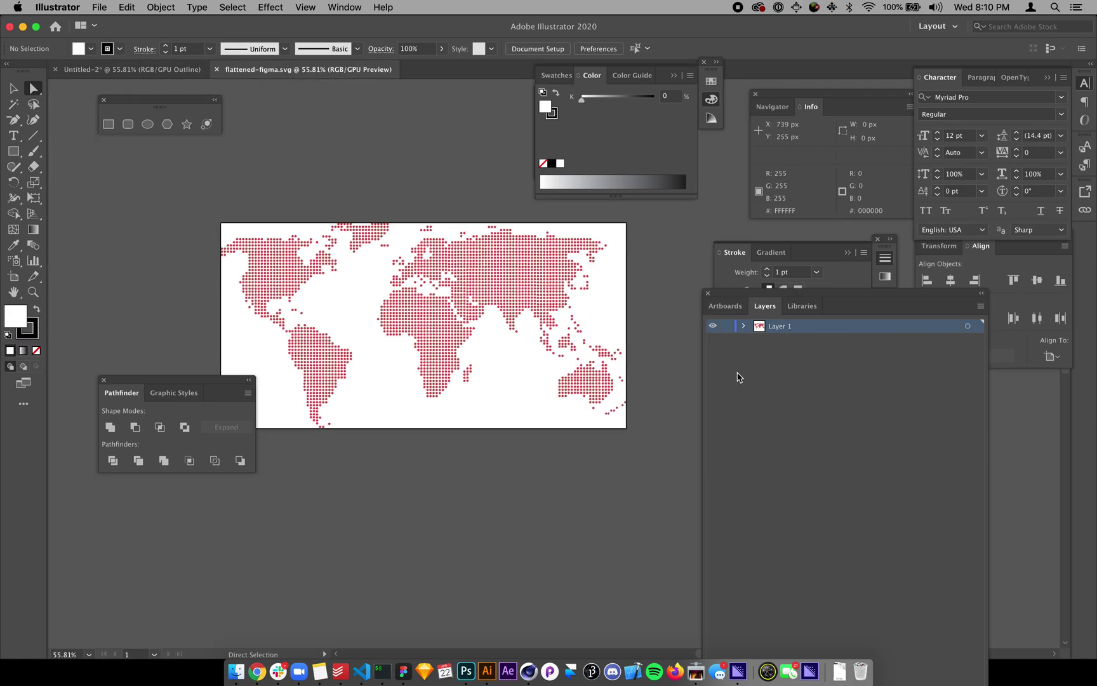
Expand Layer 1's clip group in the Layers panel and delete its clipping path
left_click(743, 326)
left_click(760, 340)
left_click(806, 368)
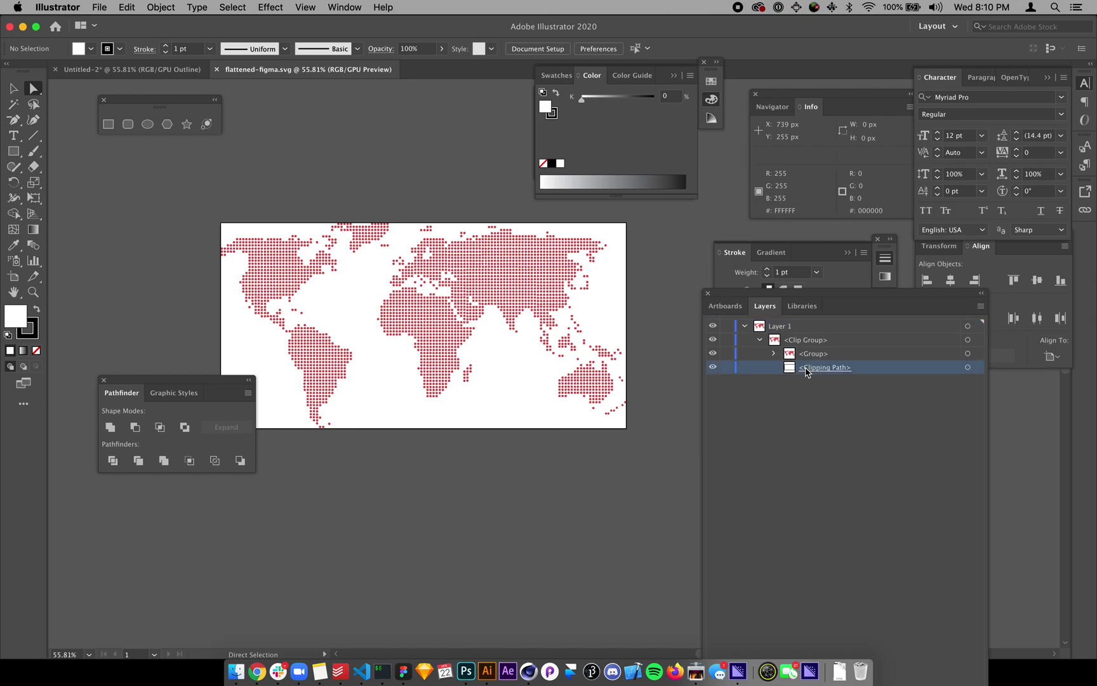
left_click(978, 368)
key("Delete")
Move the dot group directly under Layer 1 and select a single map dot
mouse_move(832, 354)
left_mouse_down()
mouse_move(827, 332)
mouse_move(831, 341)
left_mouse_up()
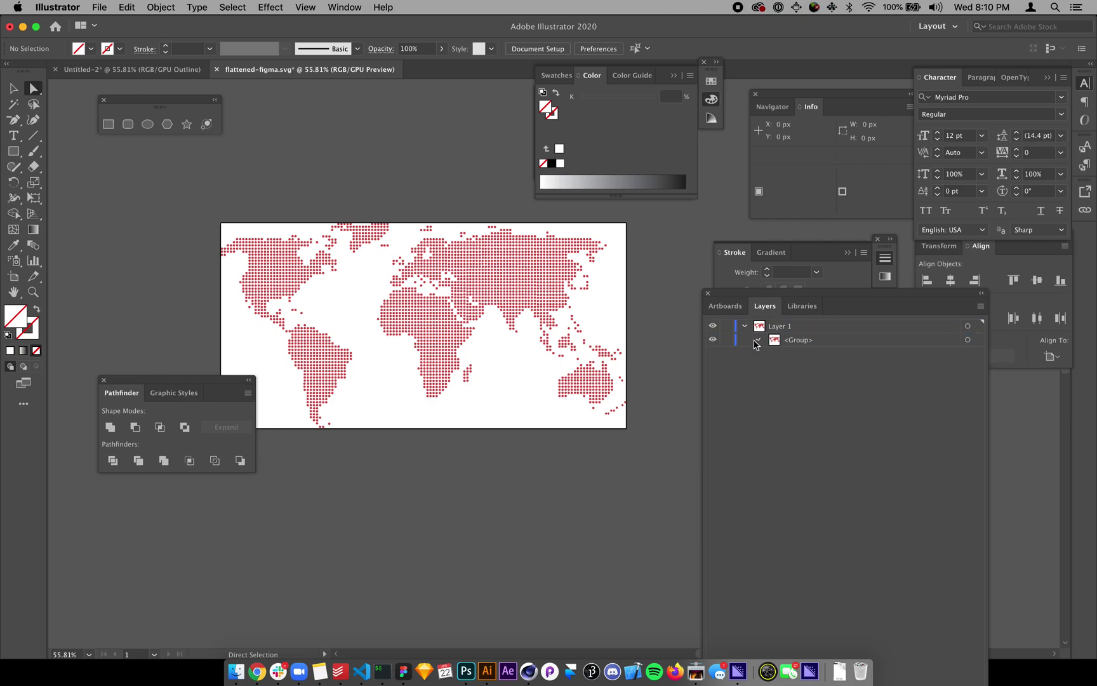
left_click(758, 340)
scroll(793, 600, "down", 3)
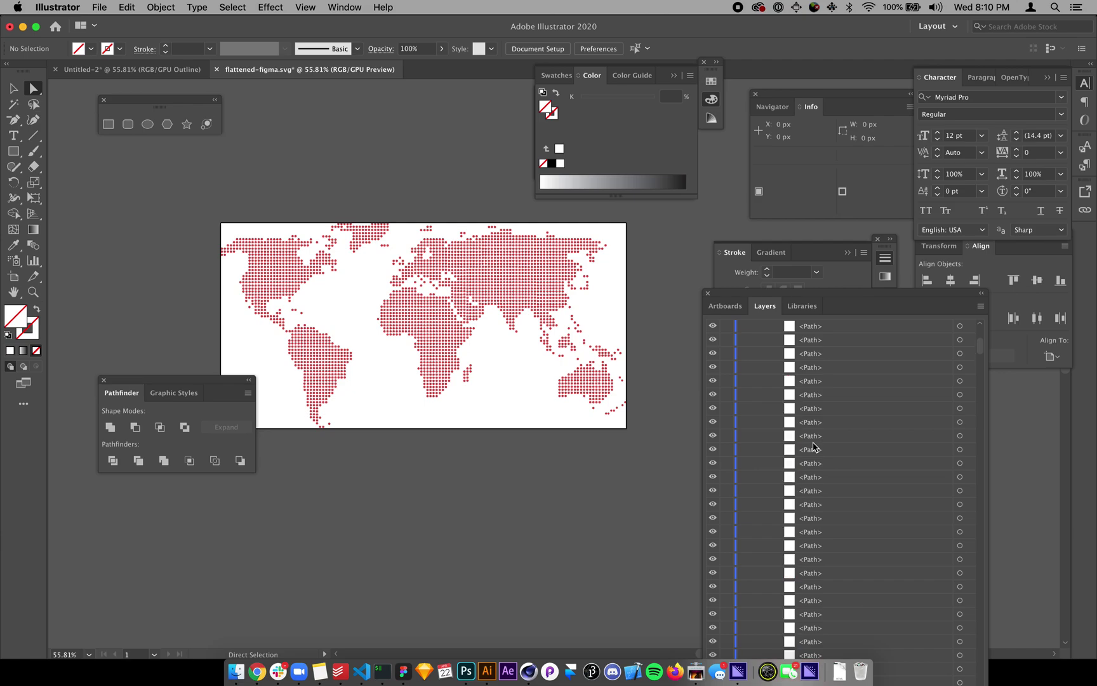
left_click(527, 296)
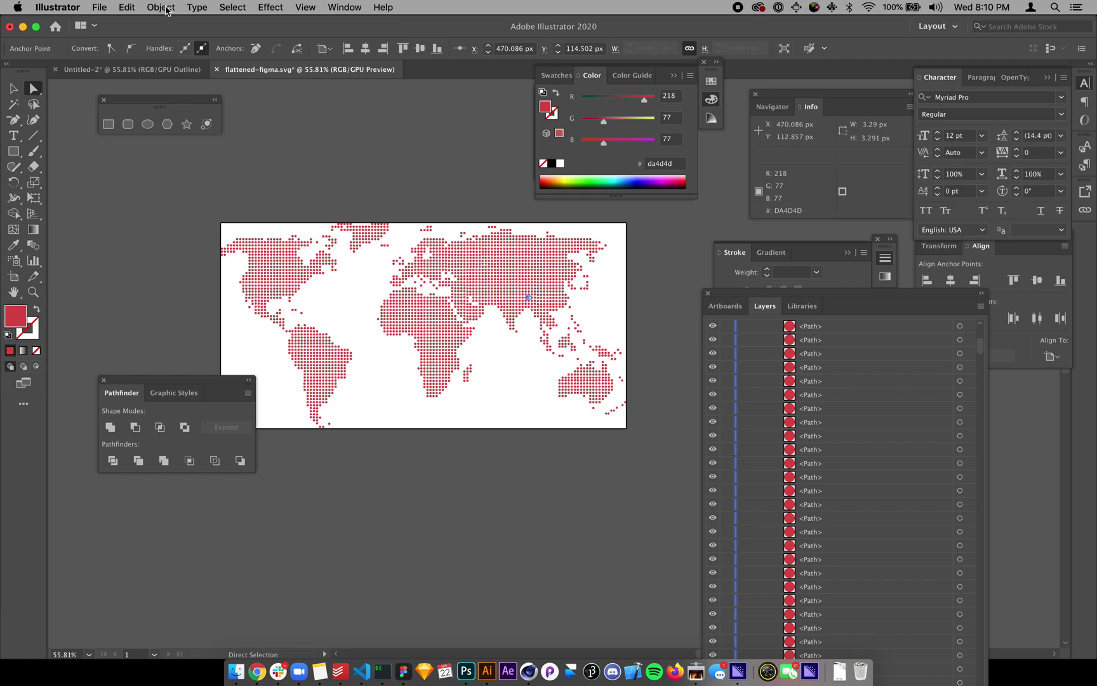
Select every dot with the same fill colour and combine them into one compound path with Cmd+8
left_click(233, 8)
mouse_move(248, 130)
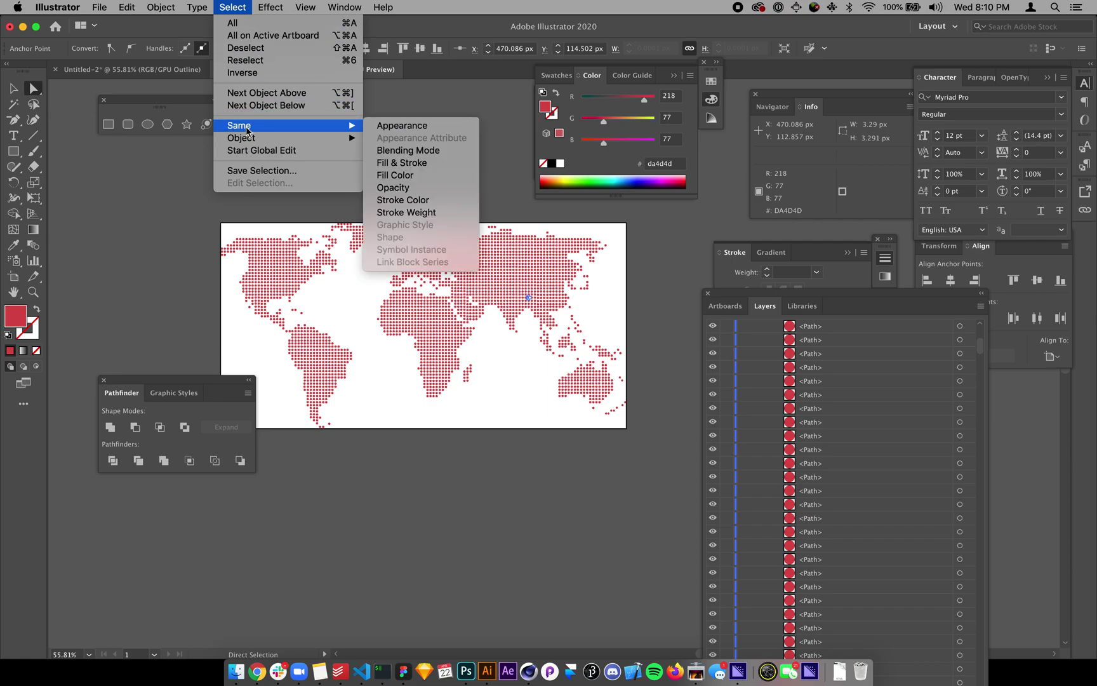
left_click(395, 176)
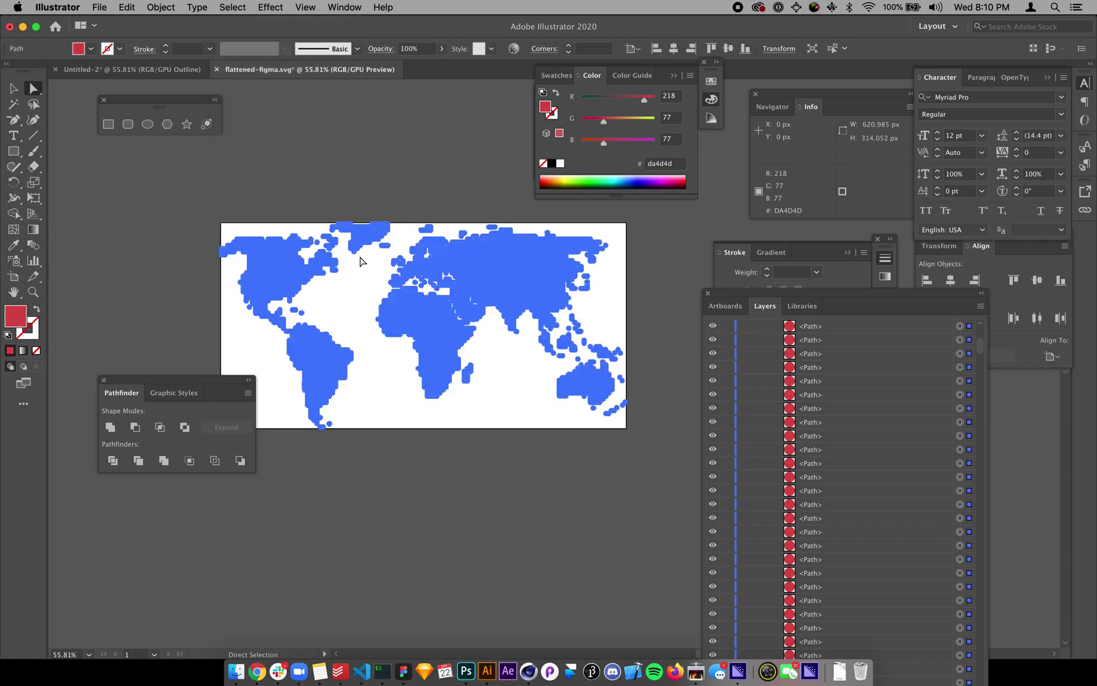
scroll(294, 300, "up", 3)
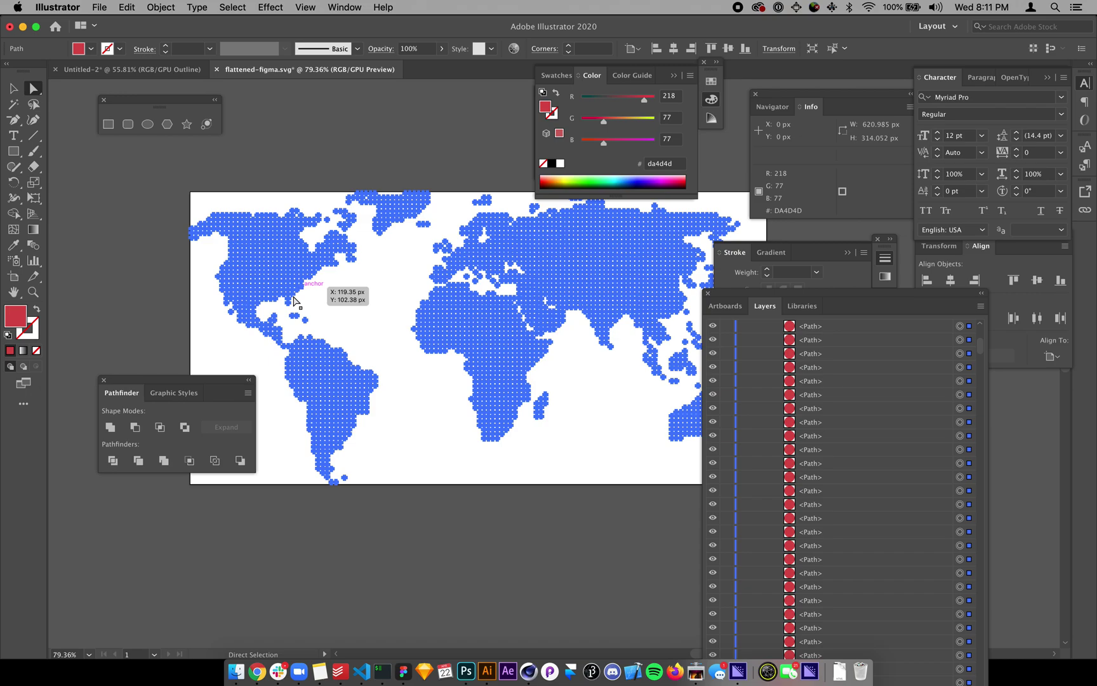
key("super+a")
key("super+8")
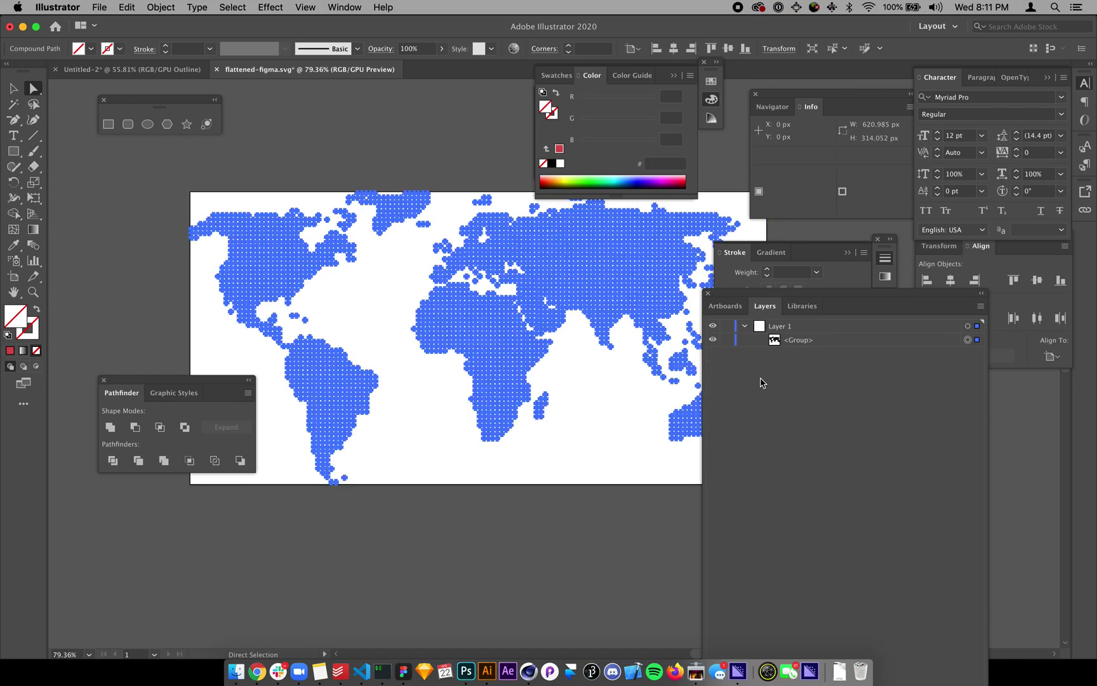
left_click(778, 341)
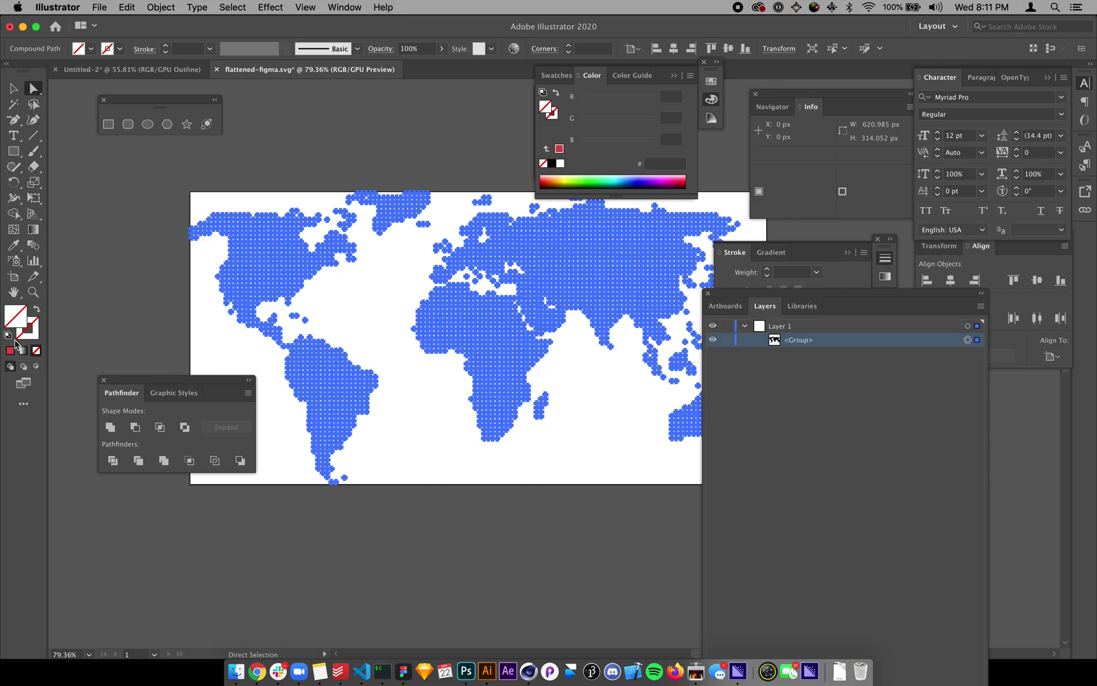
Set the map dots' fill colour to purple #683aaa in the Color Picker
double_click(15, 322)
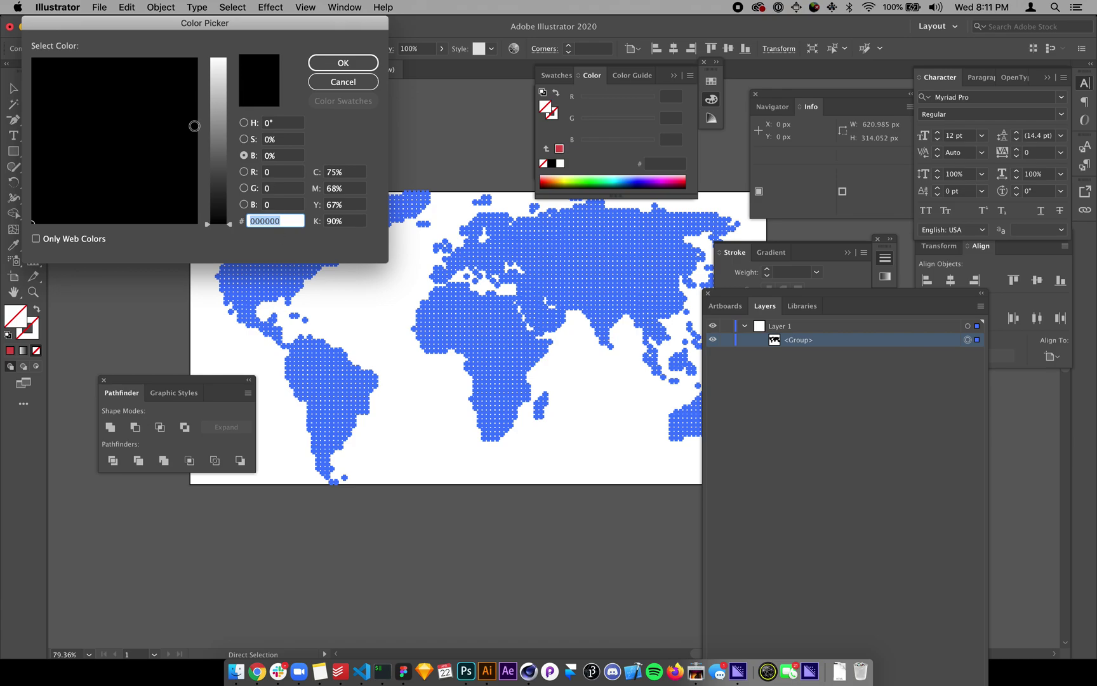
type("683aaa")
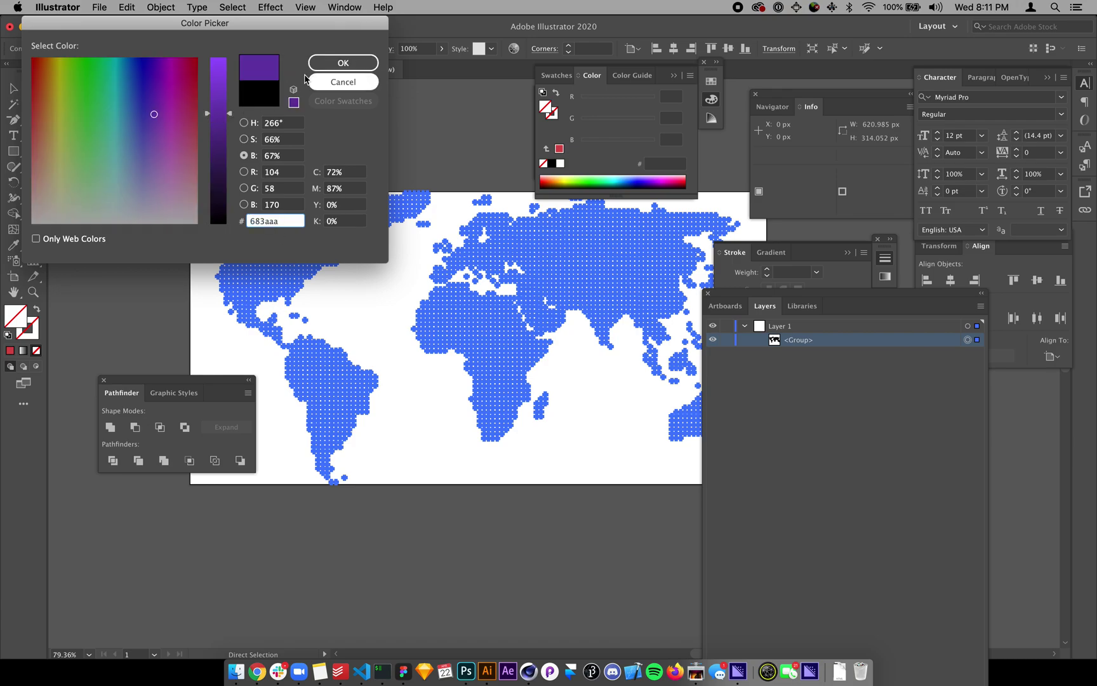
left_click(343, 63)
left_click(349, 131)
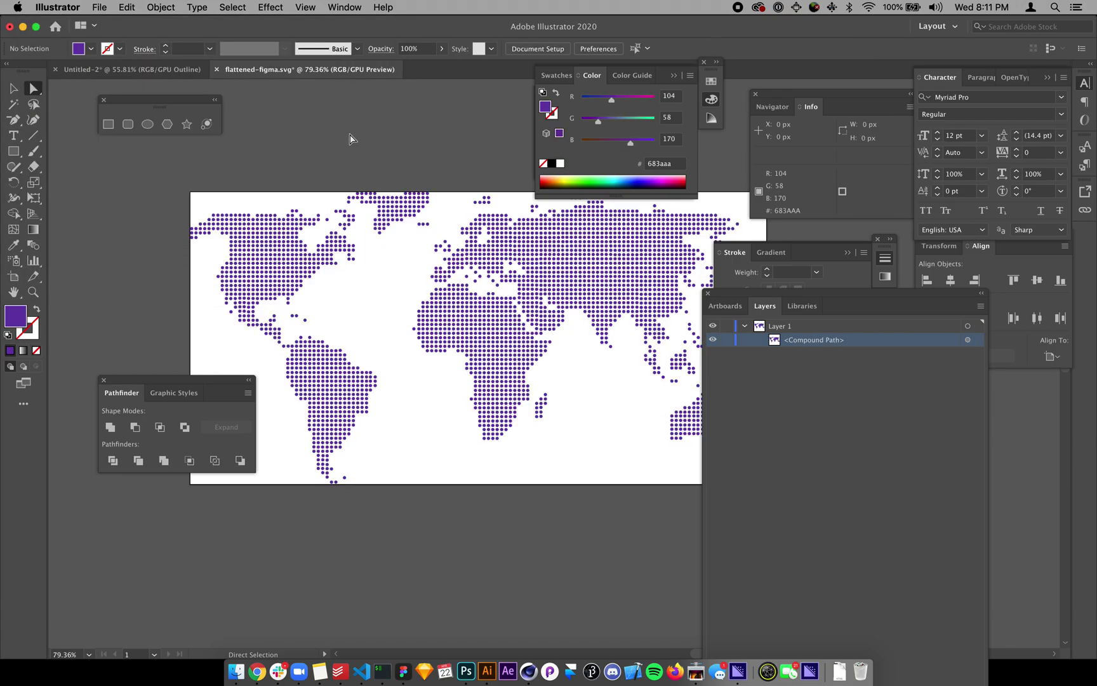
Check in Outline view that the dots form one compound path, then fit the artboard
scroll(336, 281, "up", 5)
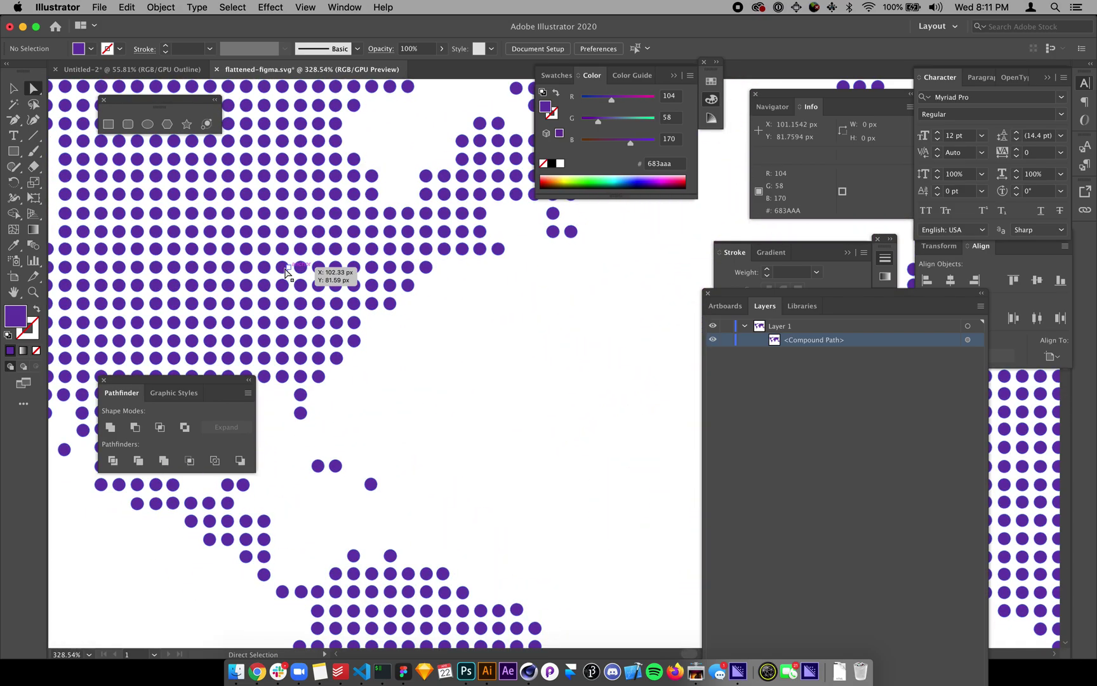
key("super+y")
left_click(284, 266)
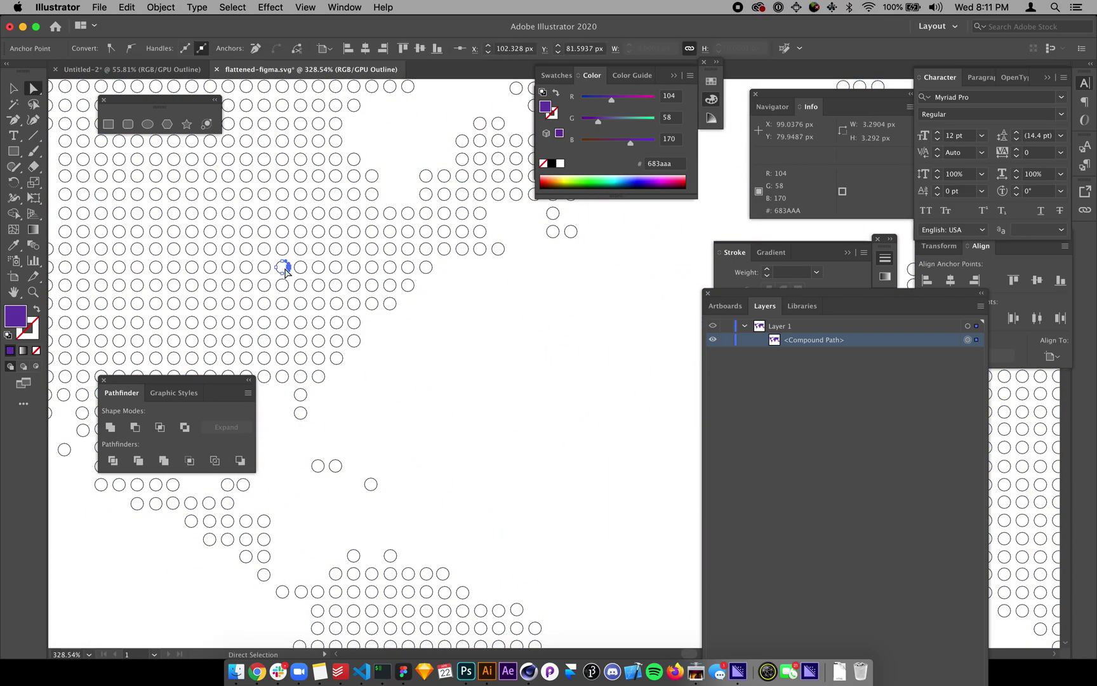
key("v")
left_click(300, 246)
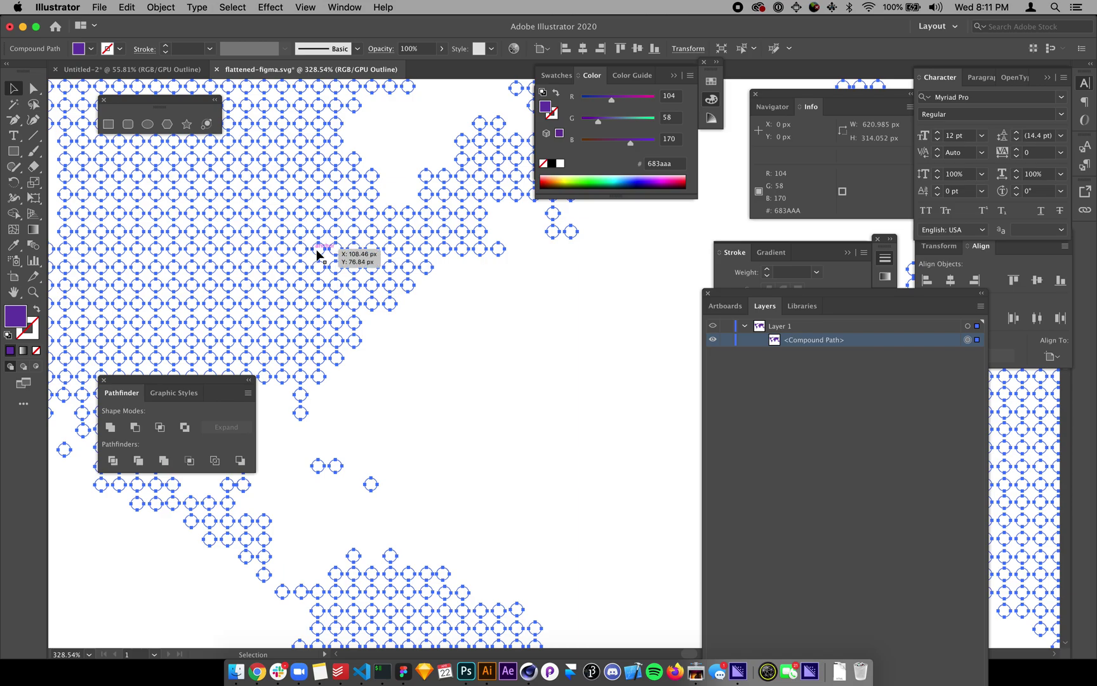
key("super+0")
key("super+y")
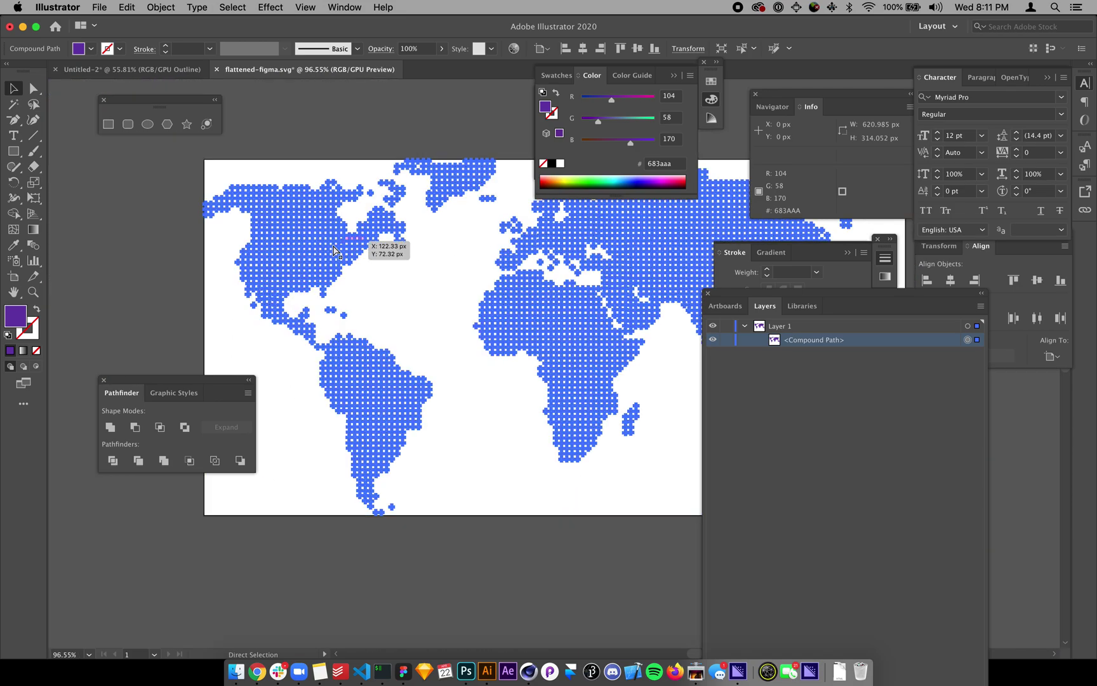
left_click(166, 285)
scroll(152, 287, "right", 5)
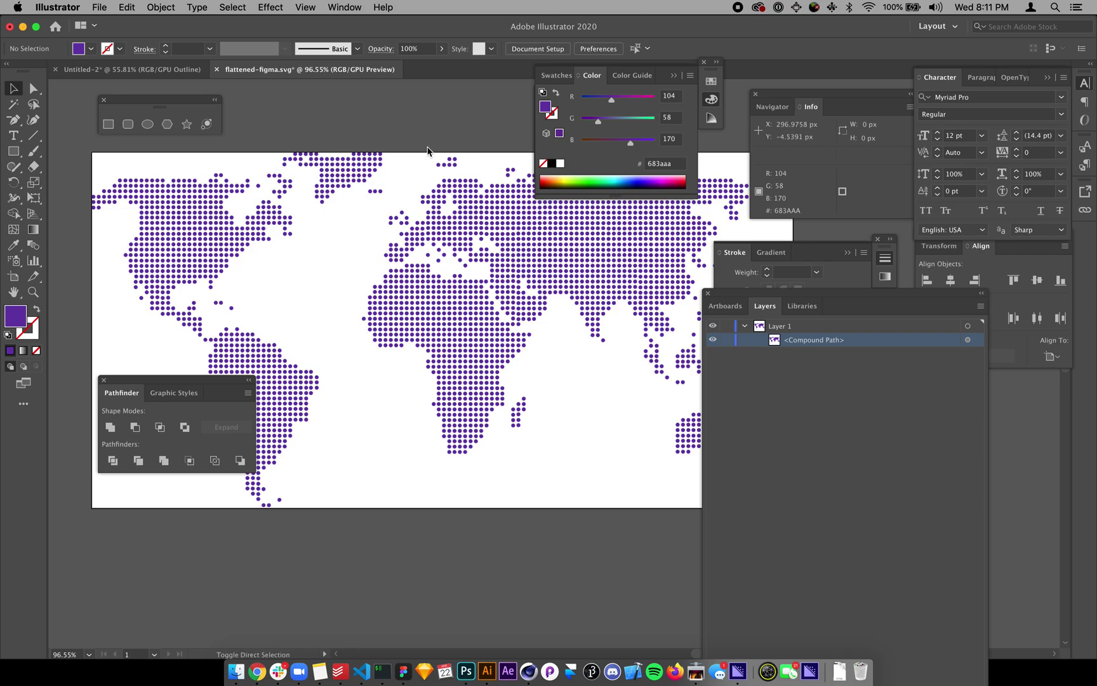
key("super+shift+s")
Save the map as flattened-illi.svg in SVG format, accepting the default SVG options
key("Right")
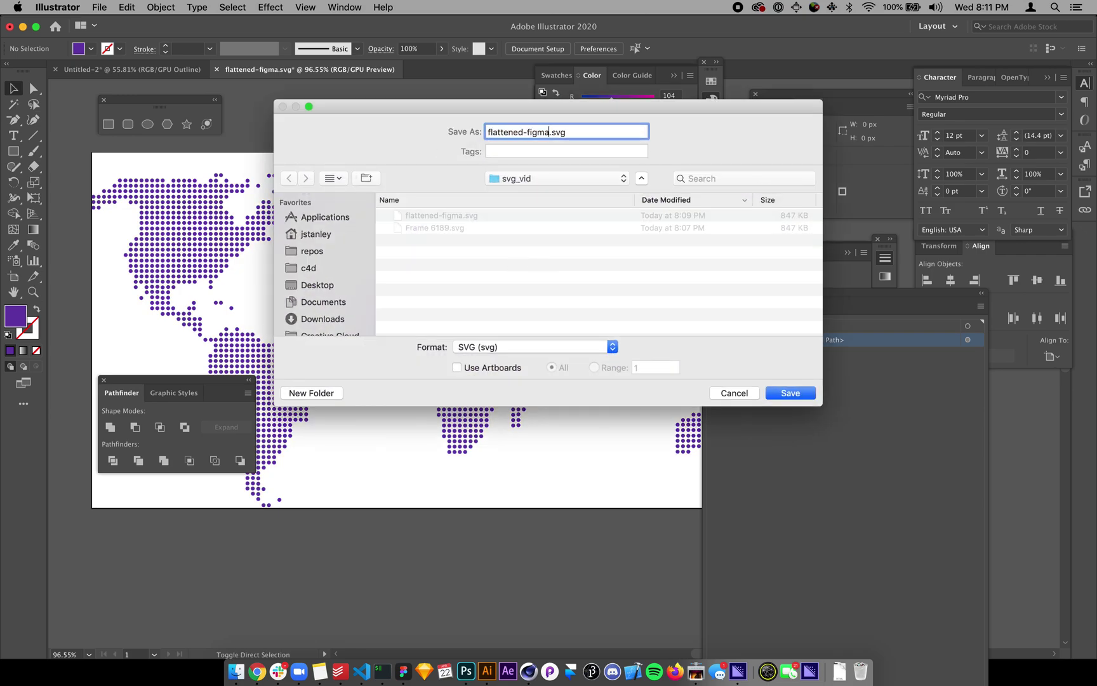
key("alt+shift+Left")
type("illi")
key("Return")
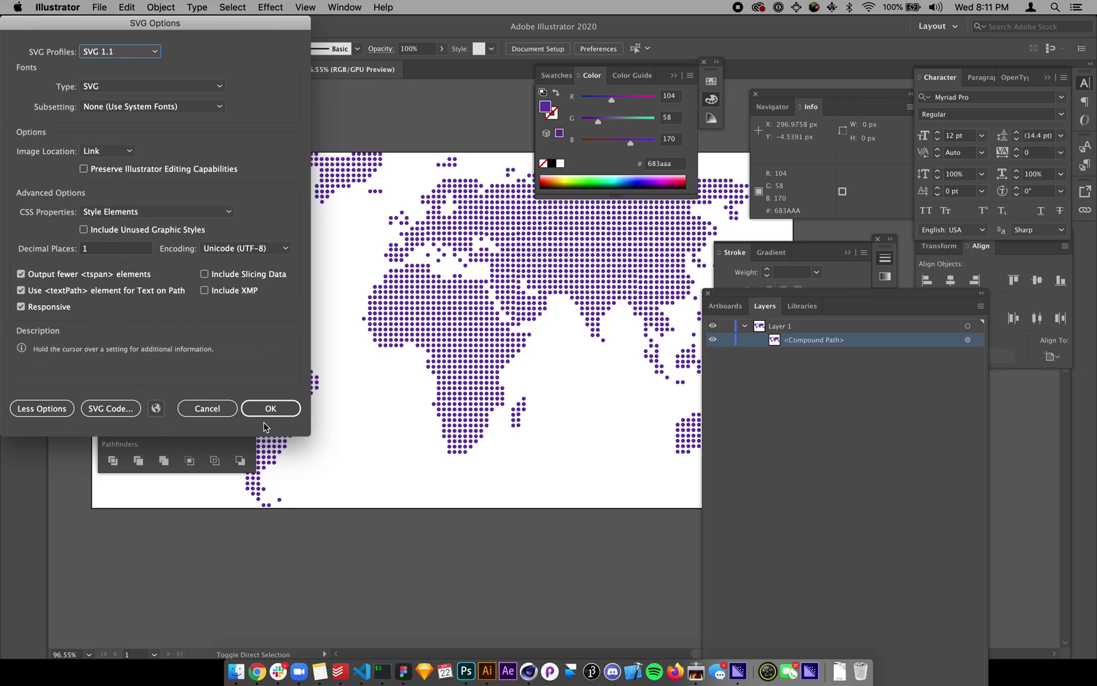
left_click(280, 410)
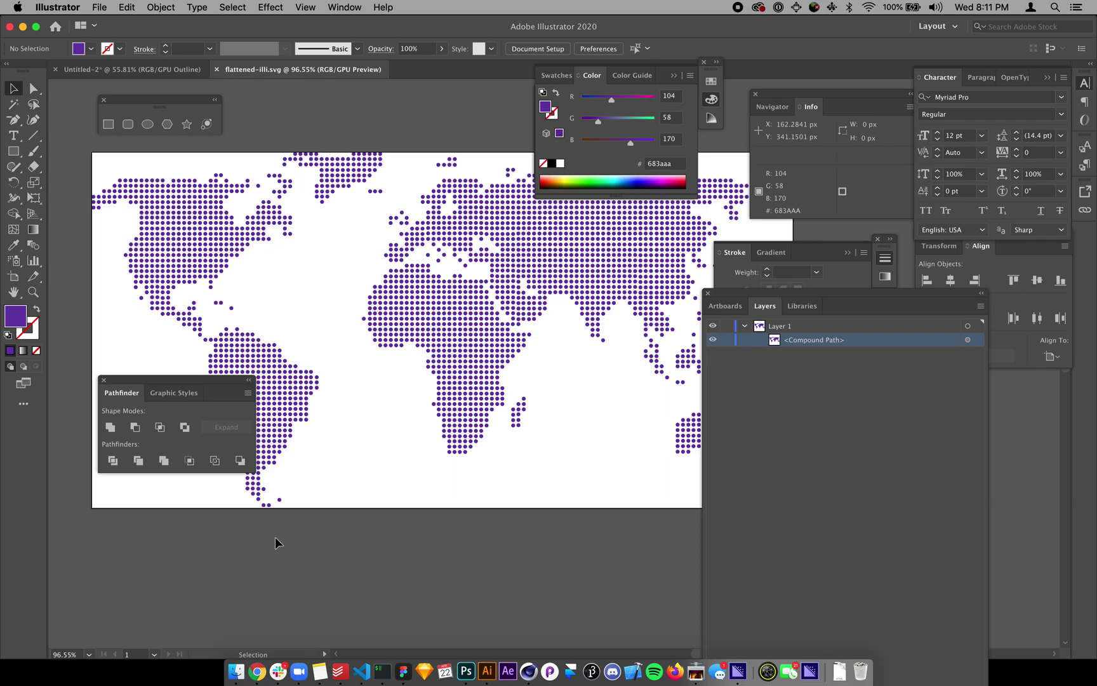
Select flattened-illi.svg in svg_vid and compare its 346 KB size against the 847 KB Figma exports
left_click(236, 671)
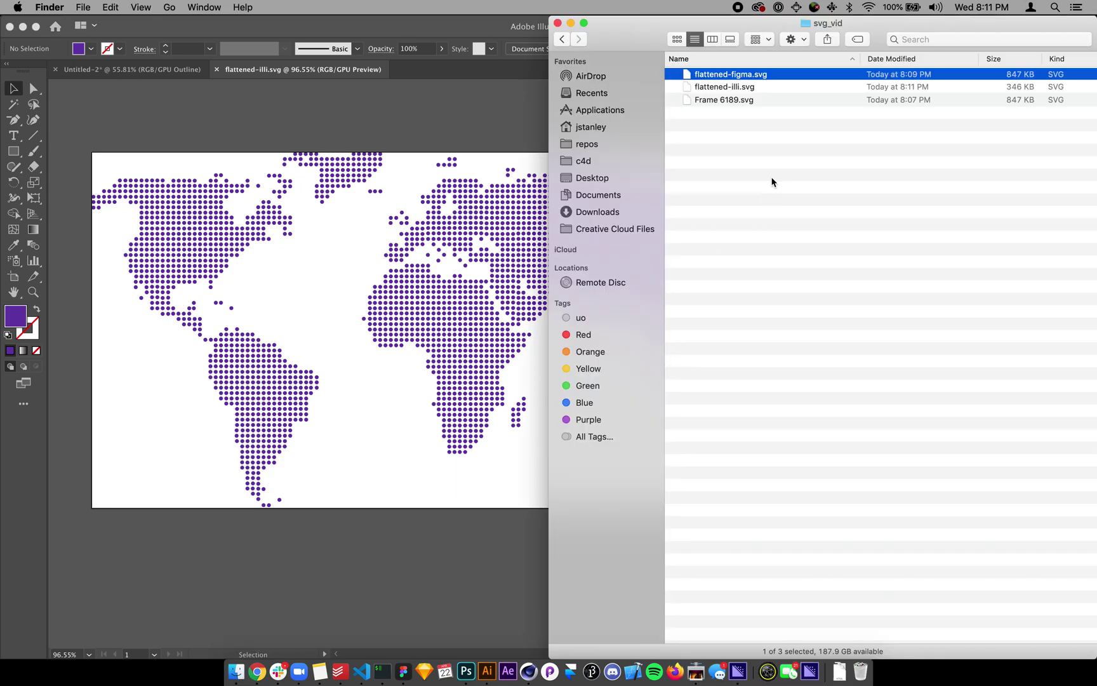
left_click(742, 87)
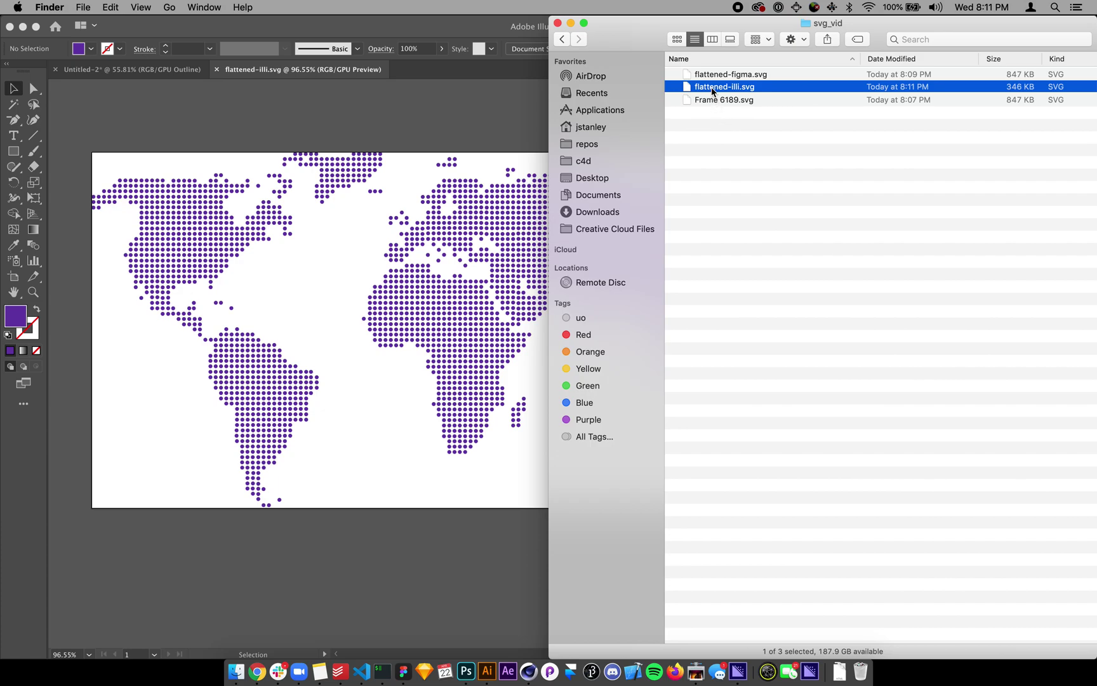
left_click_drag(714, 87, 364, 678)
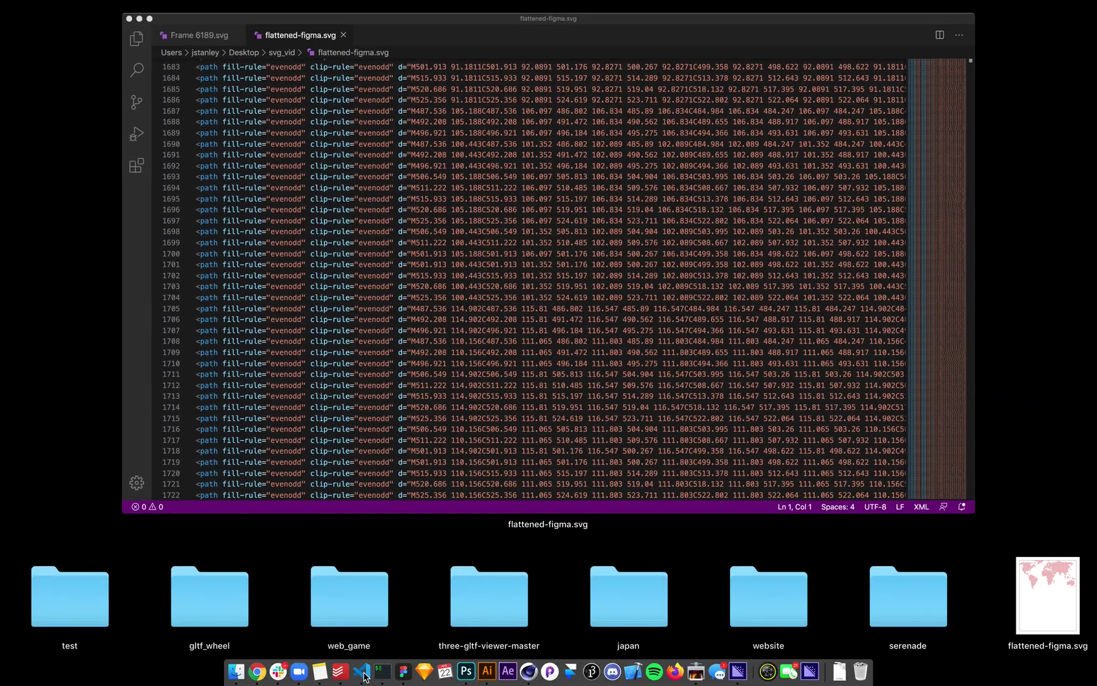
key("super+Tab")
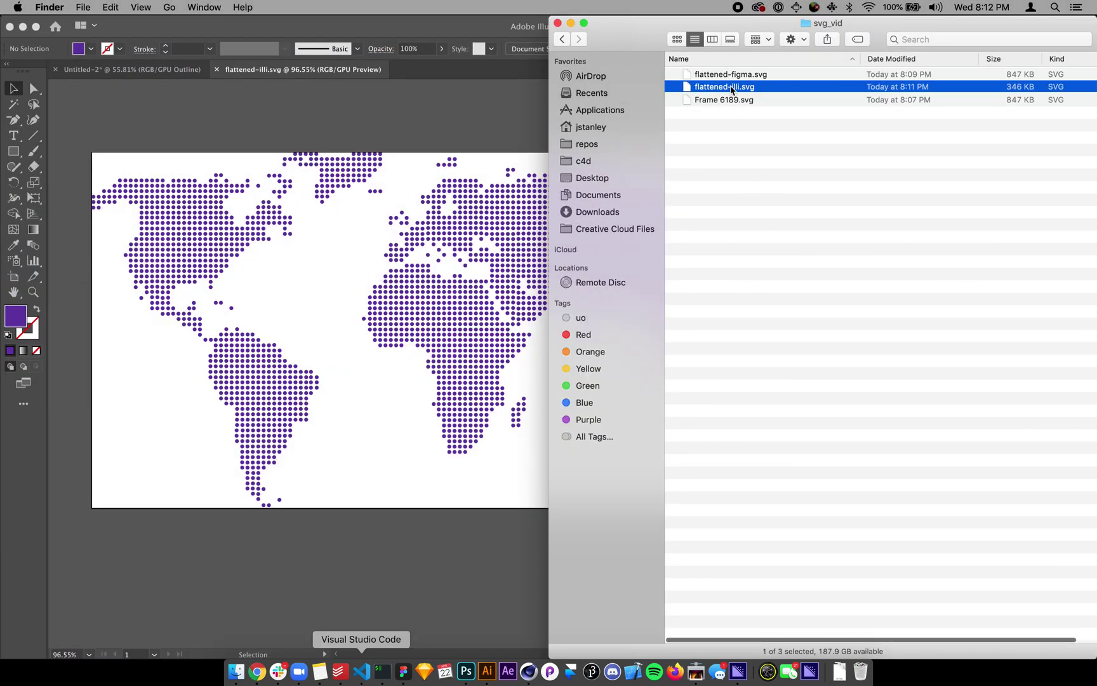
right_click(732, 87)
left_click(715, 132)
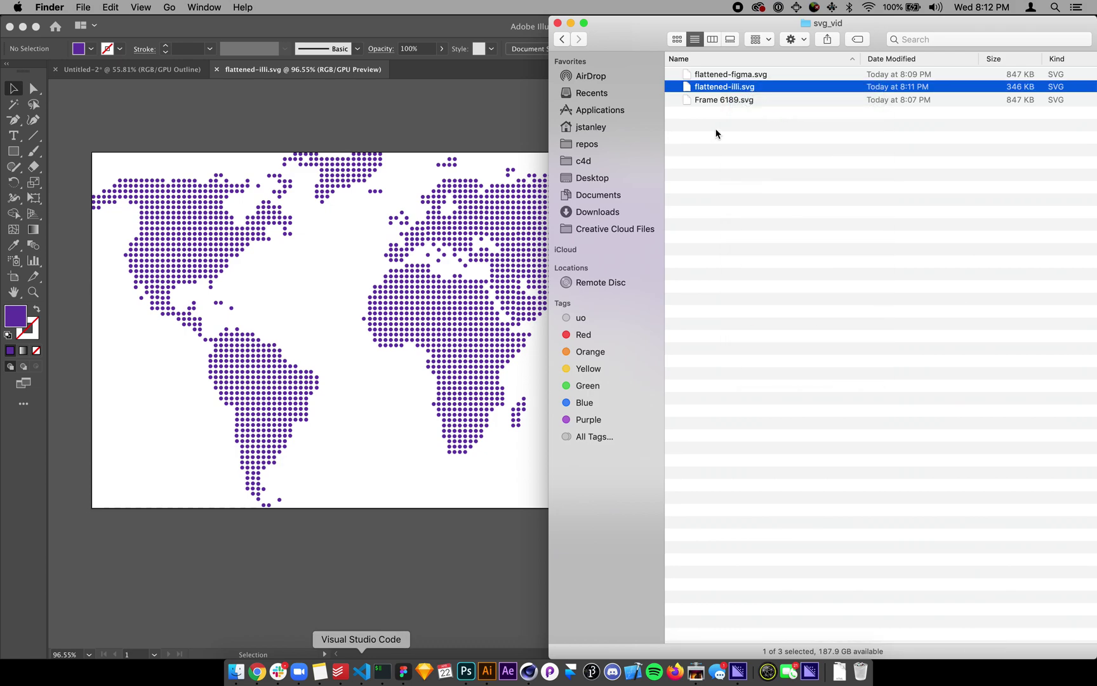
Open flattened-illi.svg in VS Code and scroll through the long path data on line 8
left_click_drag(723, 87, 363, 668)
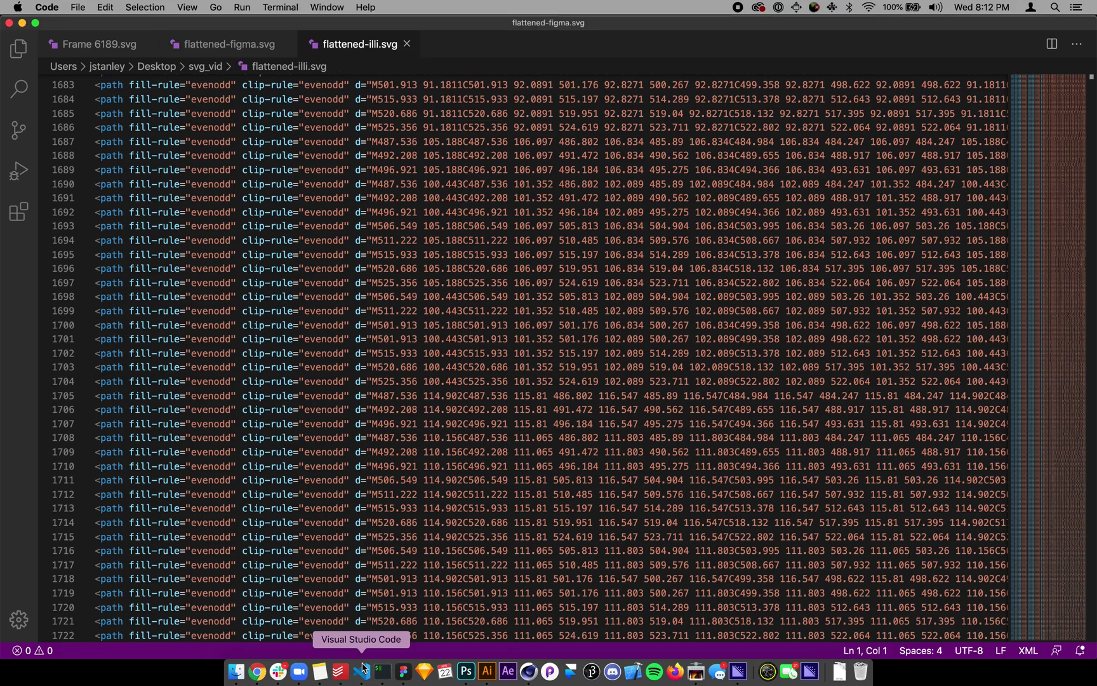
left_click(98, 181)
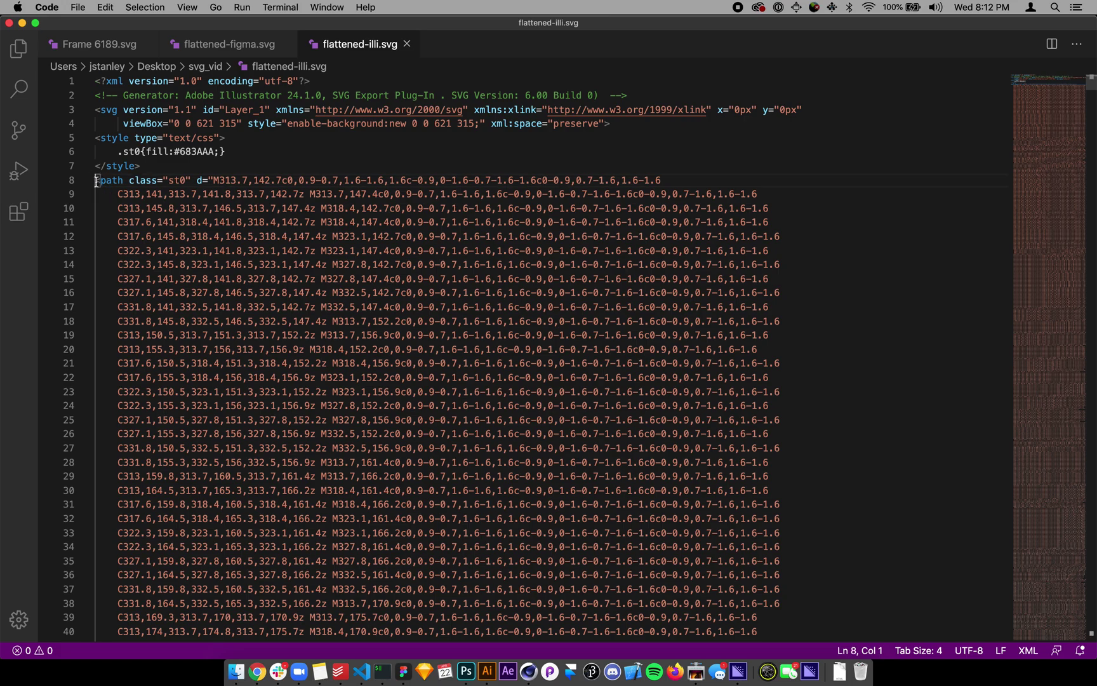
left_click(86, 181)
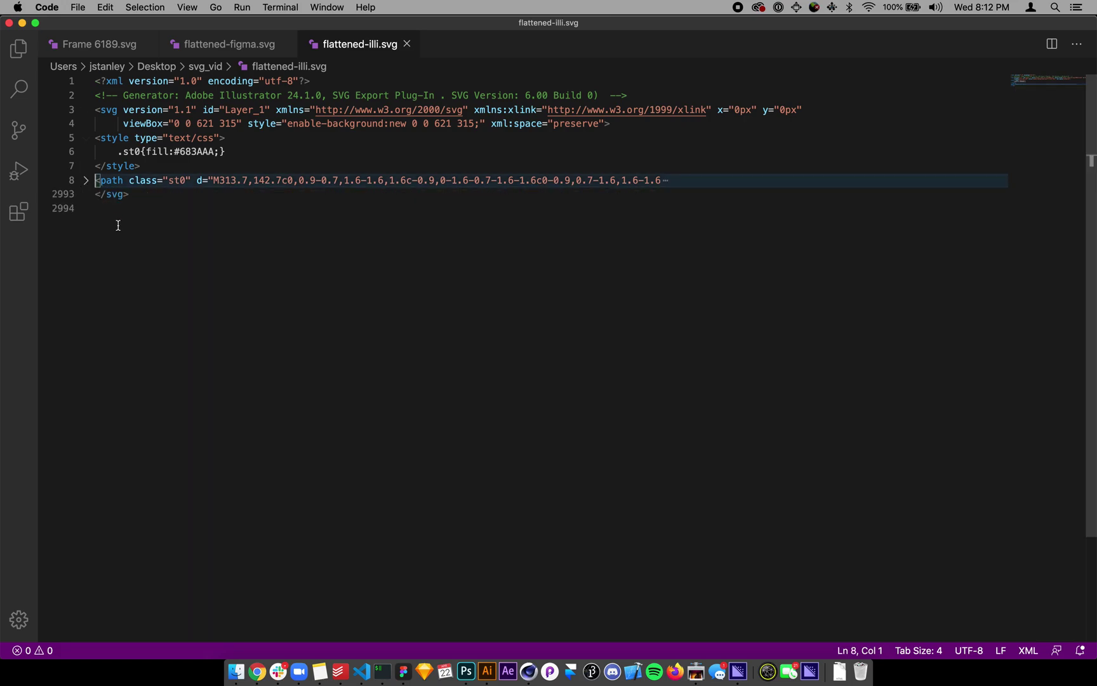
left_click(86, 181)
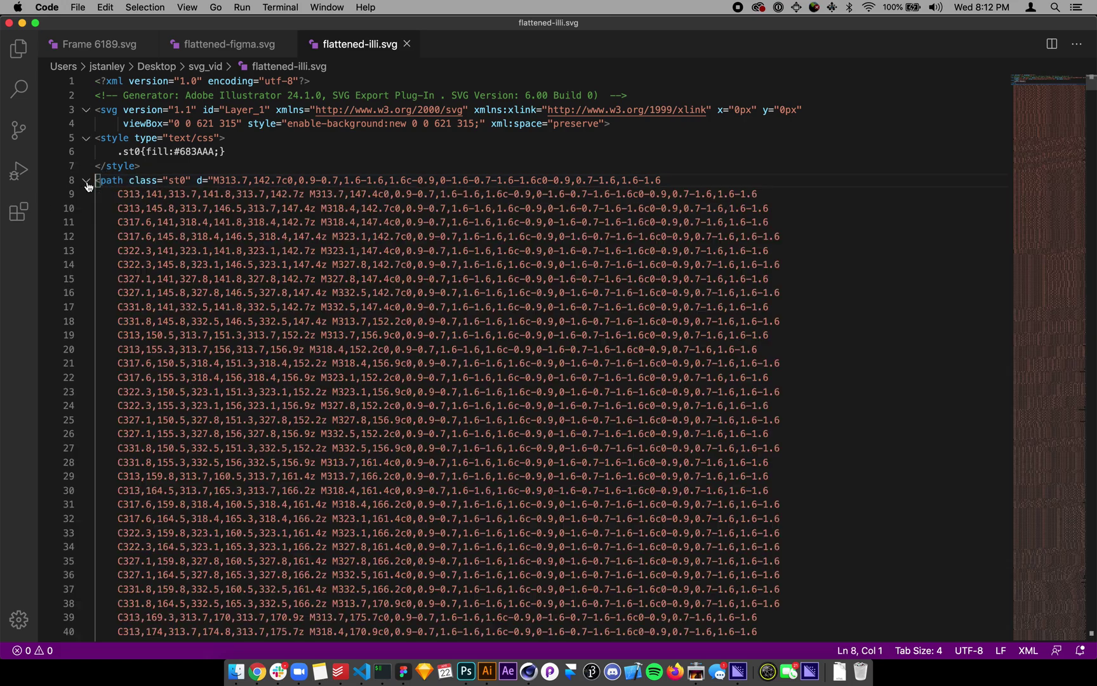
scroll(170, 305, "down", 20)
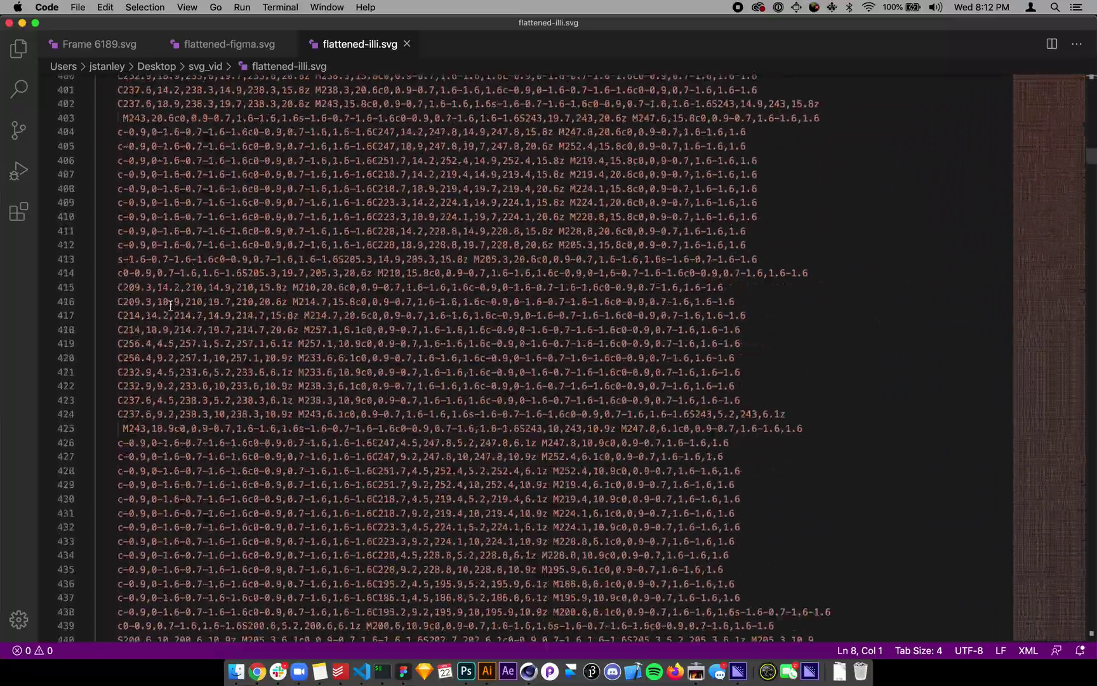
scroll(170, 305, "down", 20)
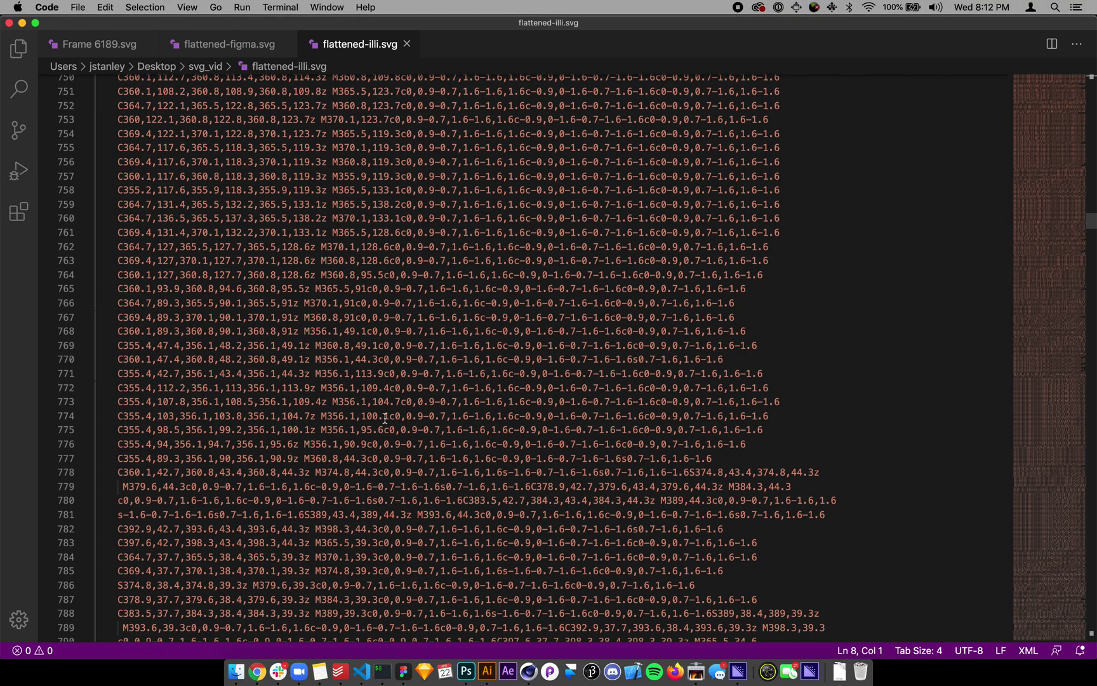
scroll(385, 418, "up", 20)
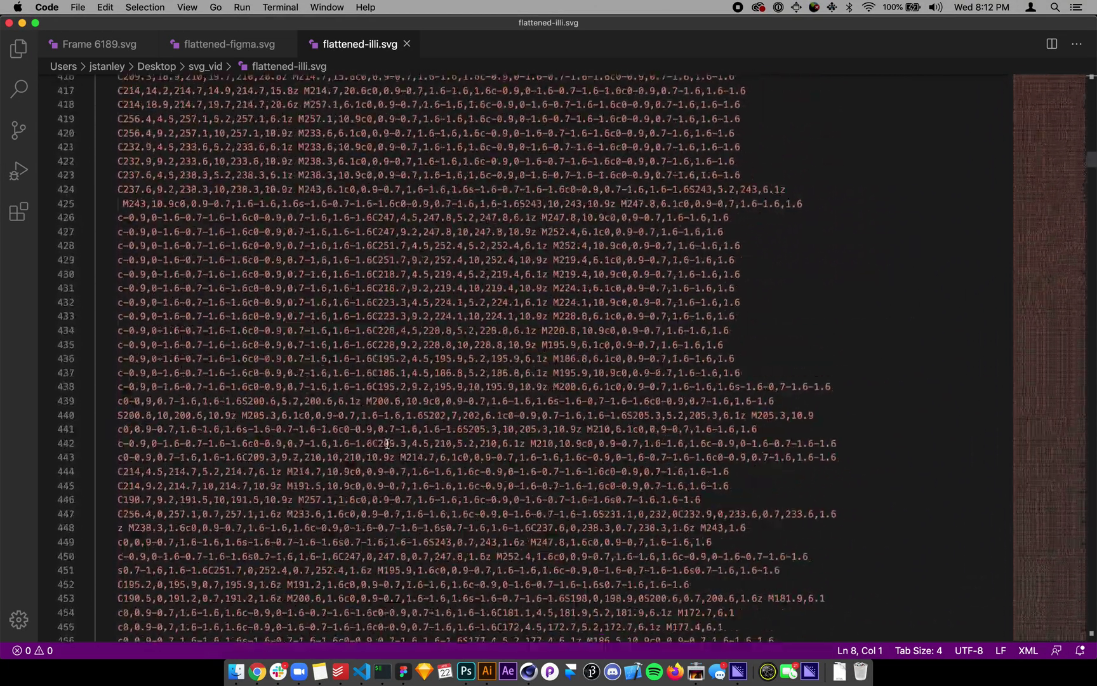
scroll(387, 443, "up", 20)
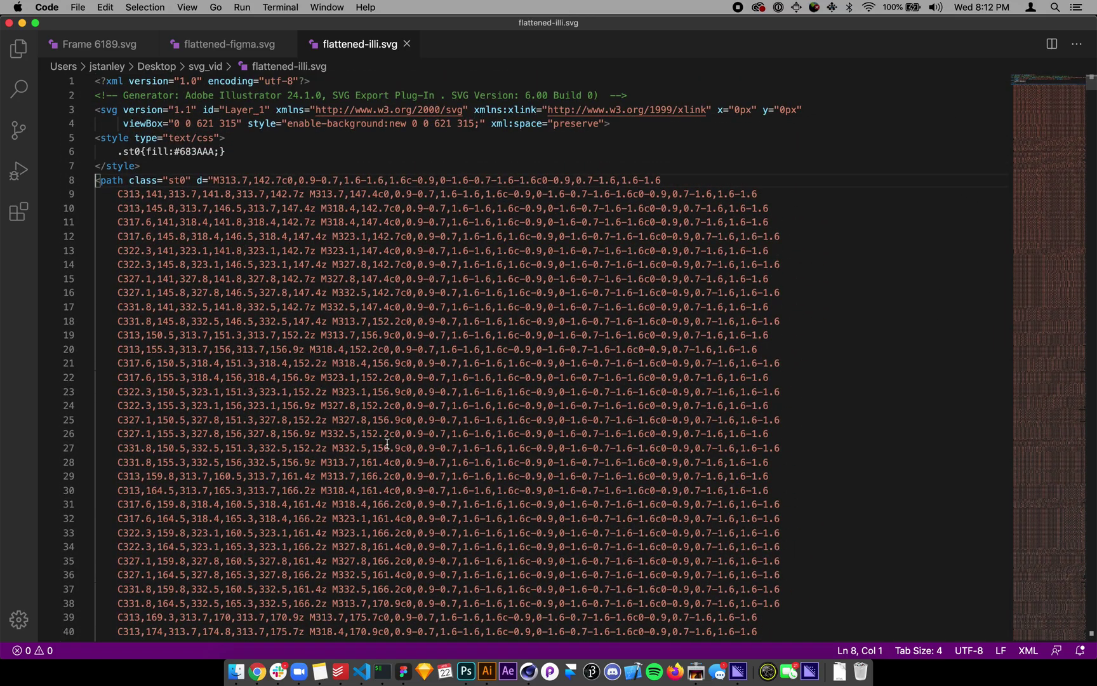
Fold the path to show the file structure and highlight the 683AAA fill value
left_click(87, 181)
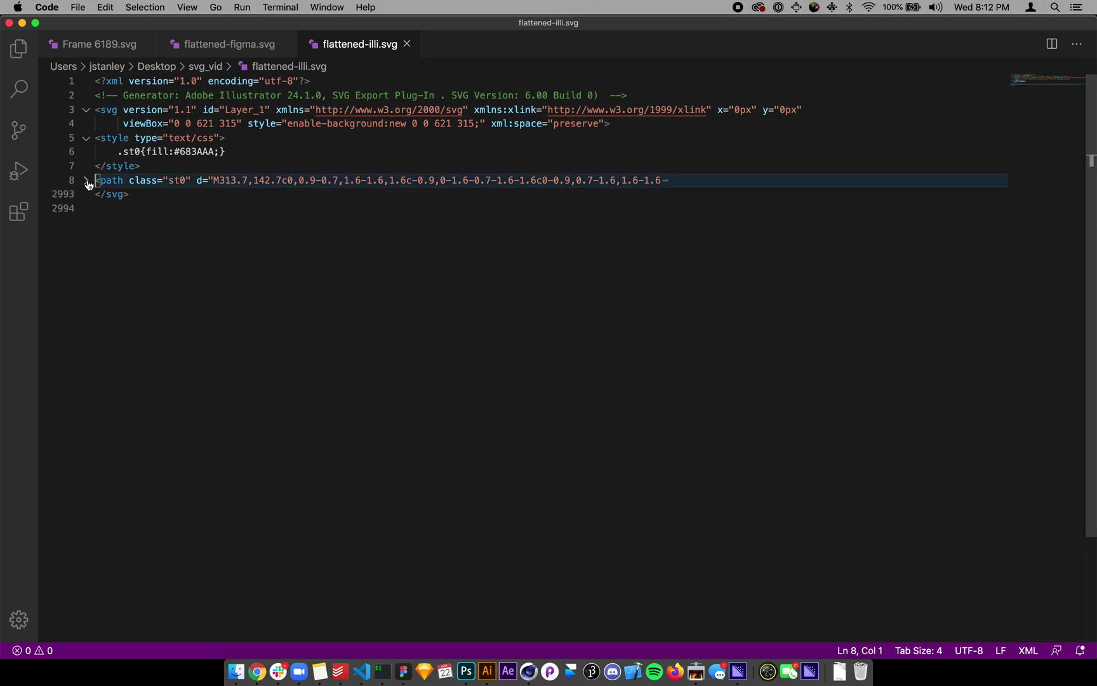
left_click(87, 181)
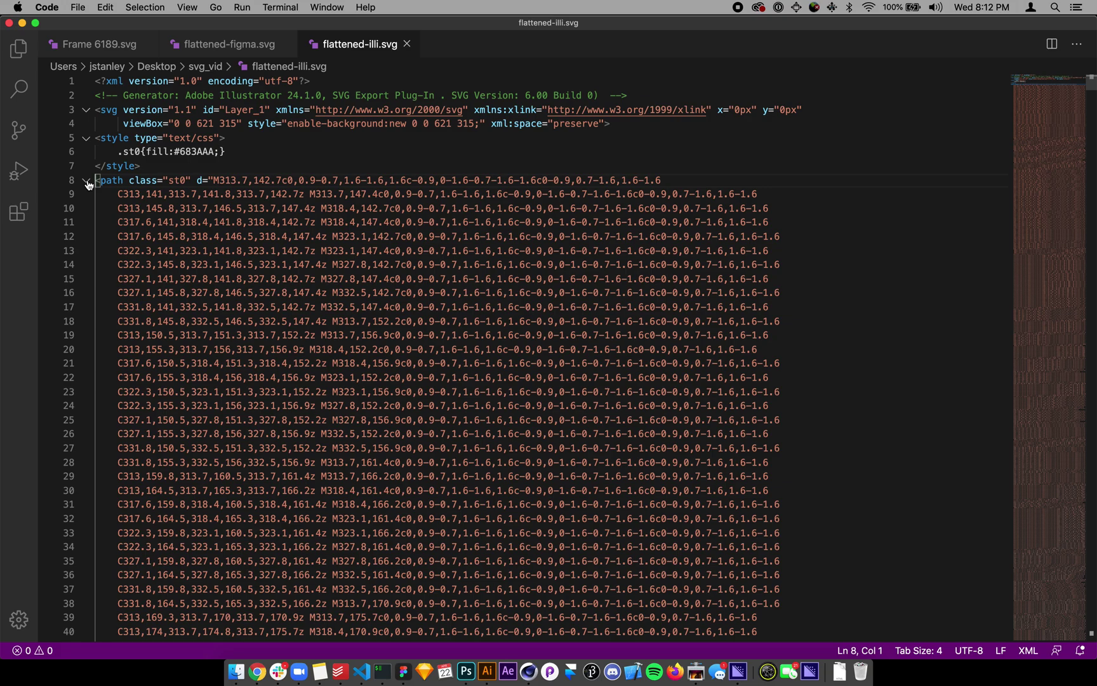
double_click(197, 153)
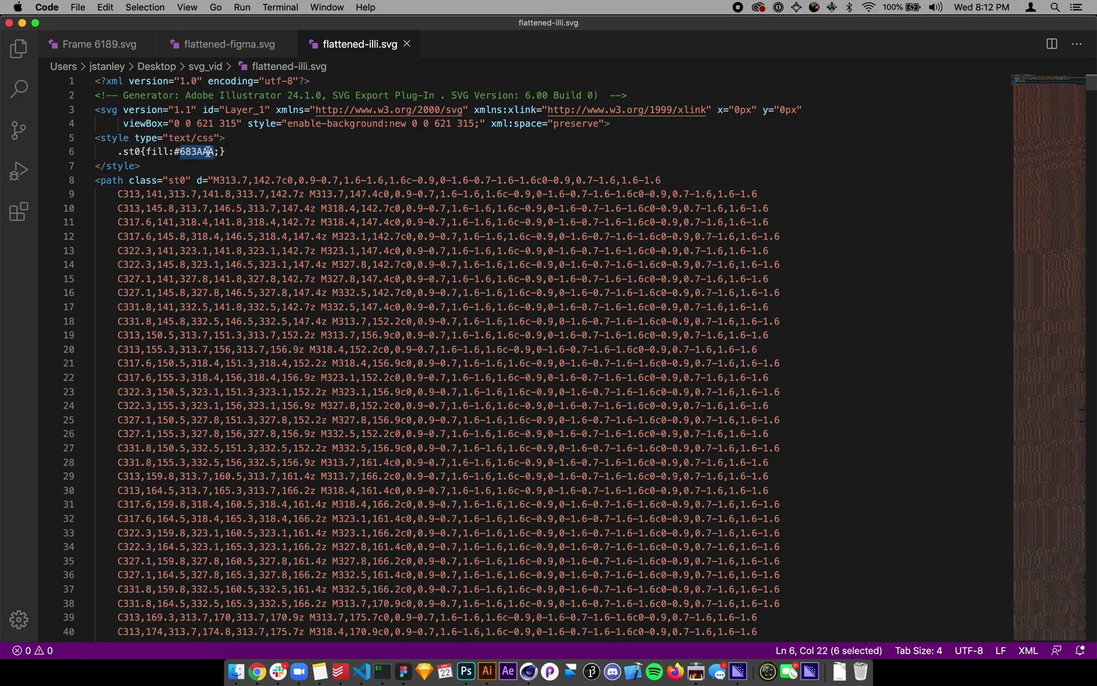
scroll(229, 196, "down", 1)
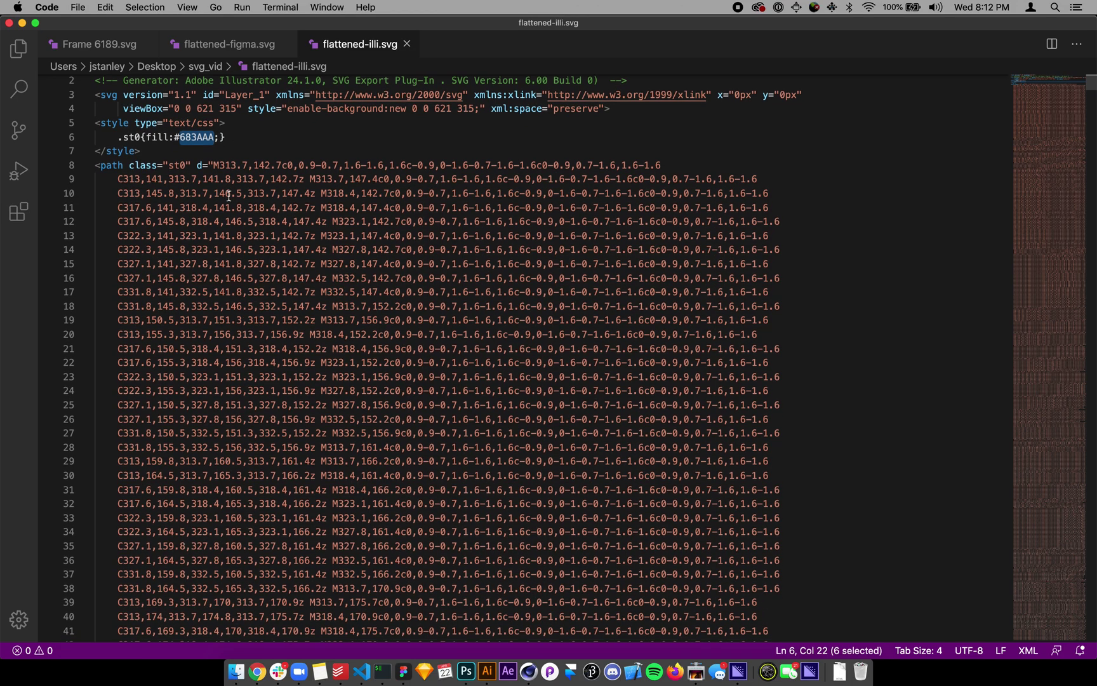
key("super+Tab")
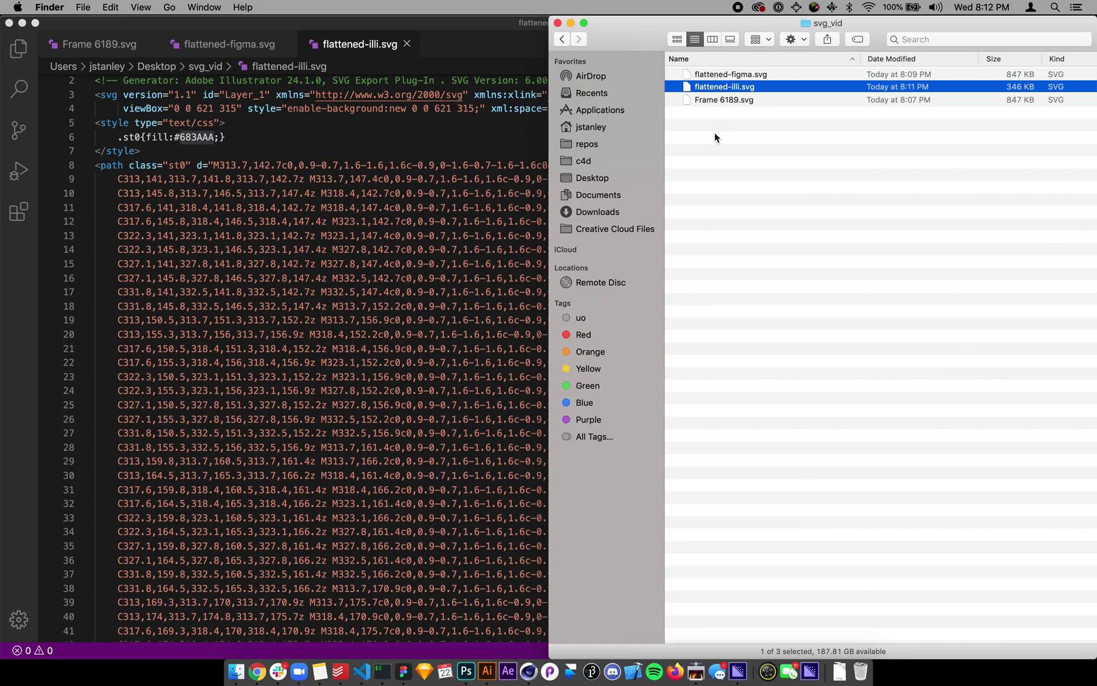
Duplicate flattened-figma.svg and rename the copy to flattened-optim.svg
left_click(716, 137)
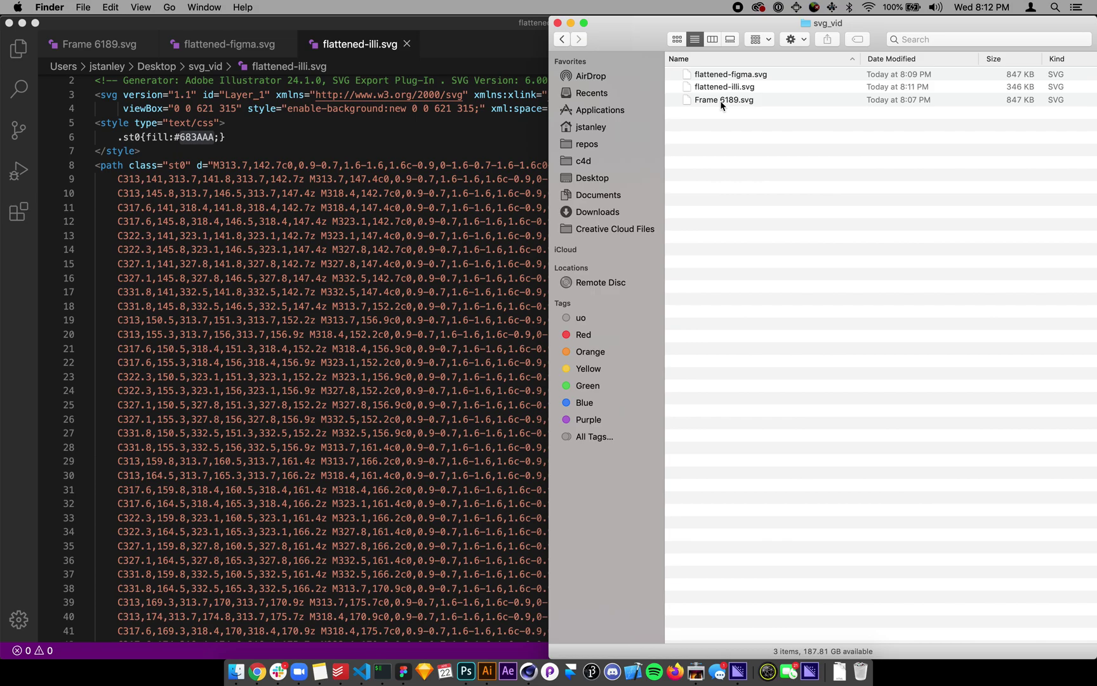
left_click(735, 79)
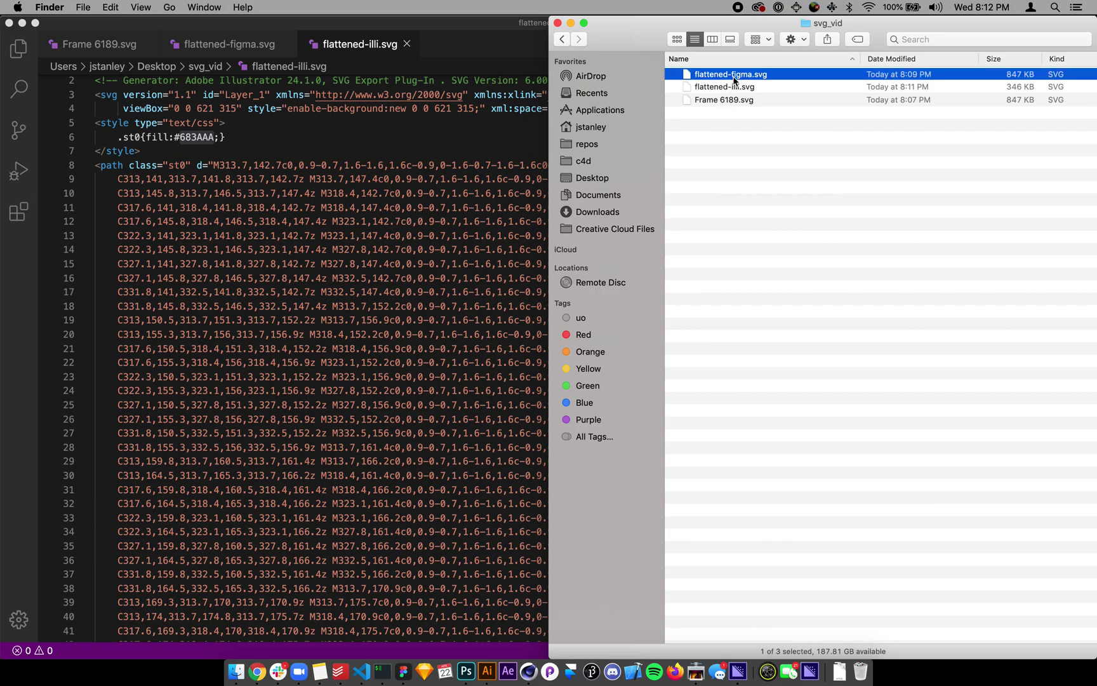
key("super+d")
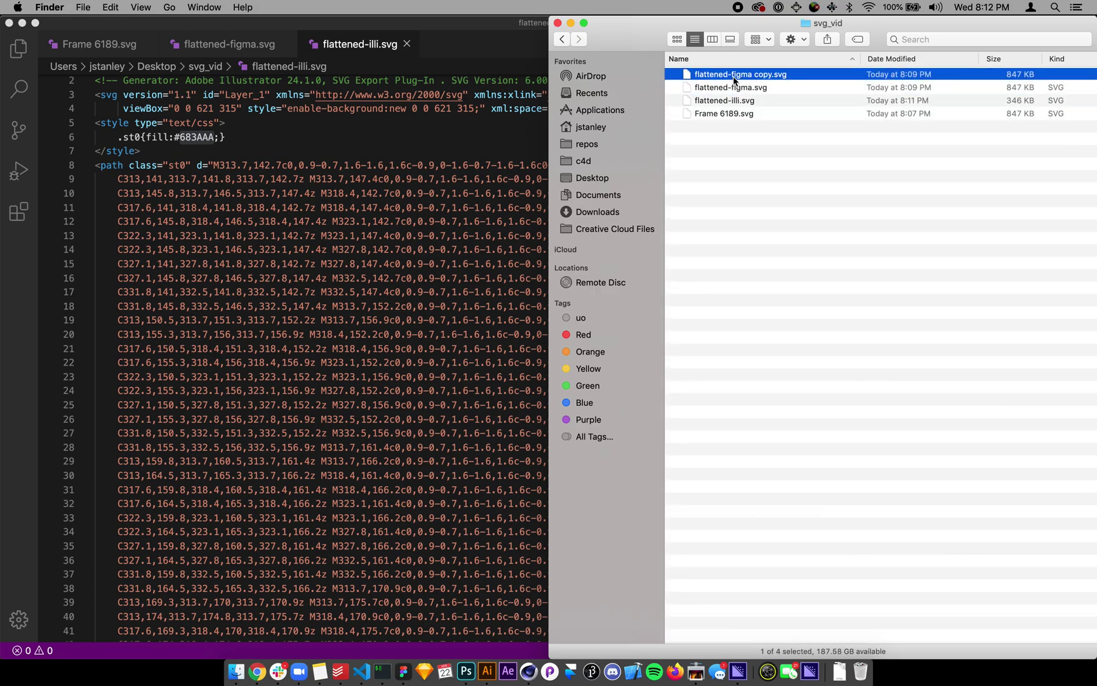
key("Return")
key("Escape")
key("Return")
key("Right")
key("BackSpace")
key("BackSpace")
key("BackSpace")
key("BackSpace")
key("BackSpace")
key("BackSpace")
key("BackSpace")
key("BackSpace")
key("BackSpace")
key("BackSpace")
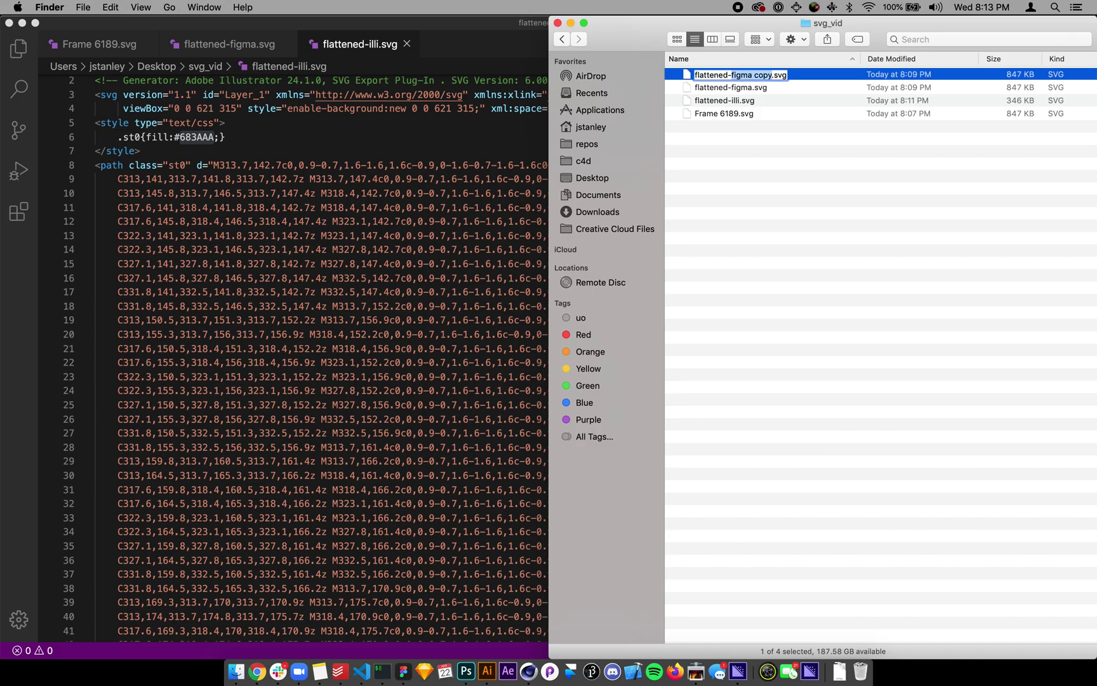
type("optim")
key("Return")
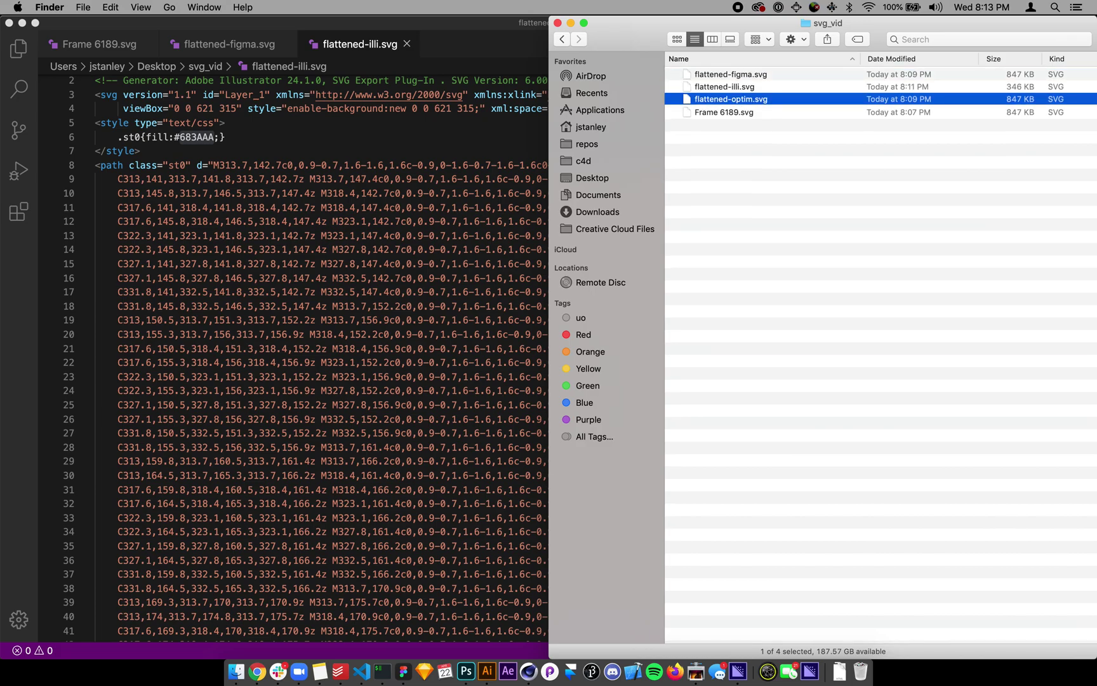
key("super+space")
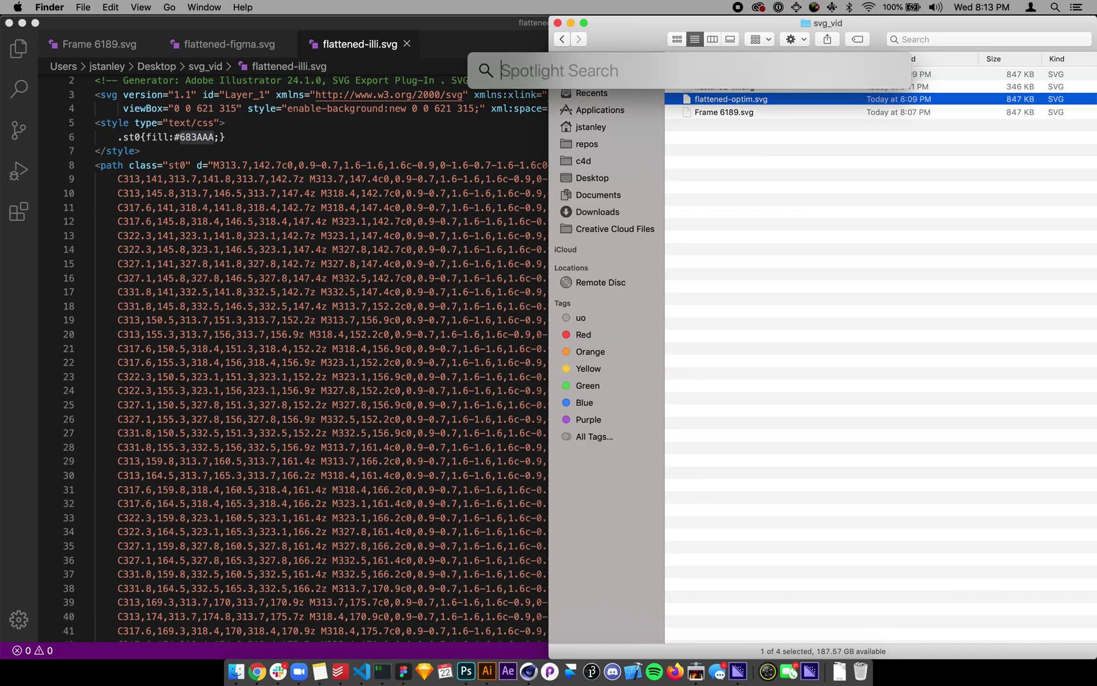
Launch ImageOptim, remove the old world-flattened-figma copy.svg entry, and review the enabled optimisers
type("optim")
key("Return")
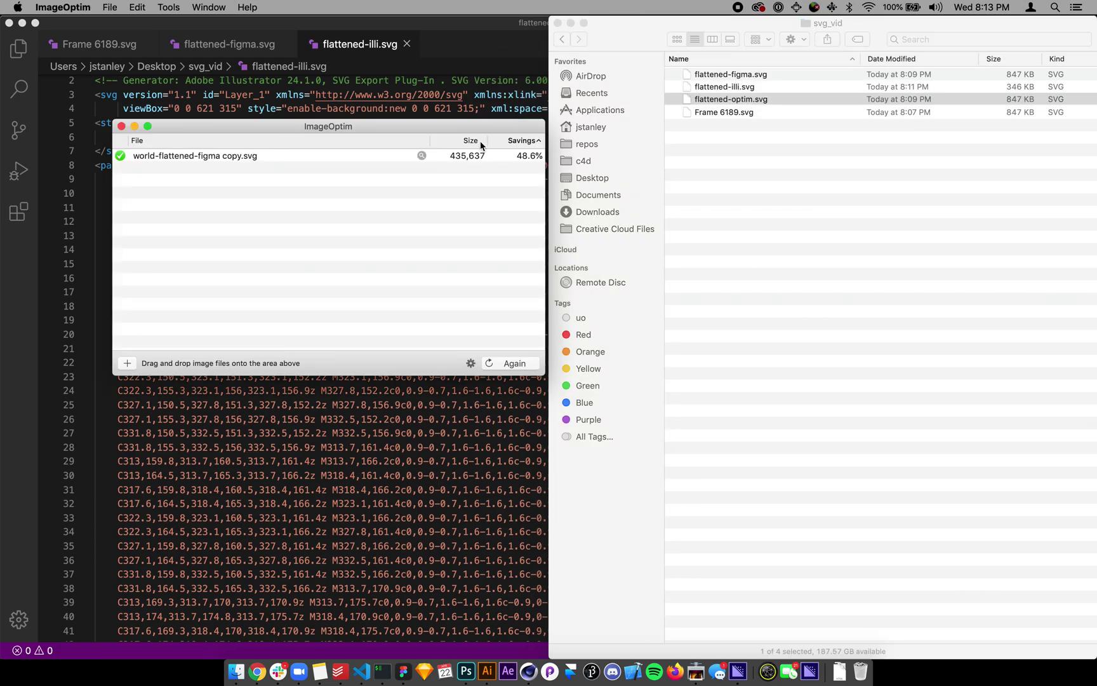
left_click(337, 157)
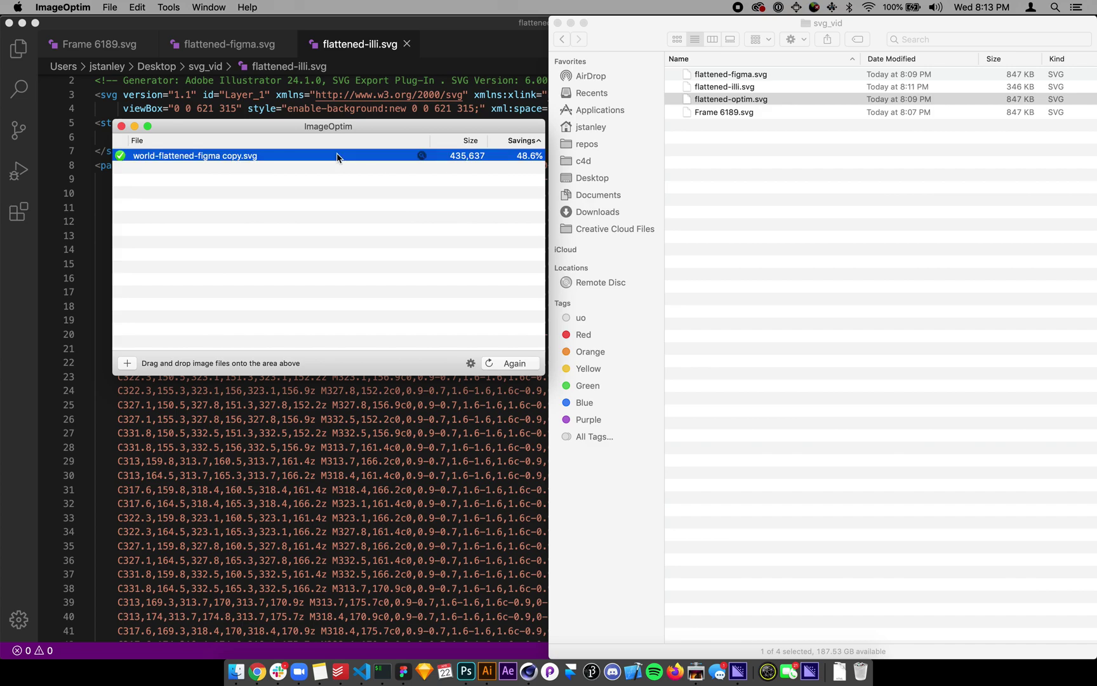
key("BackSpace")
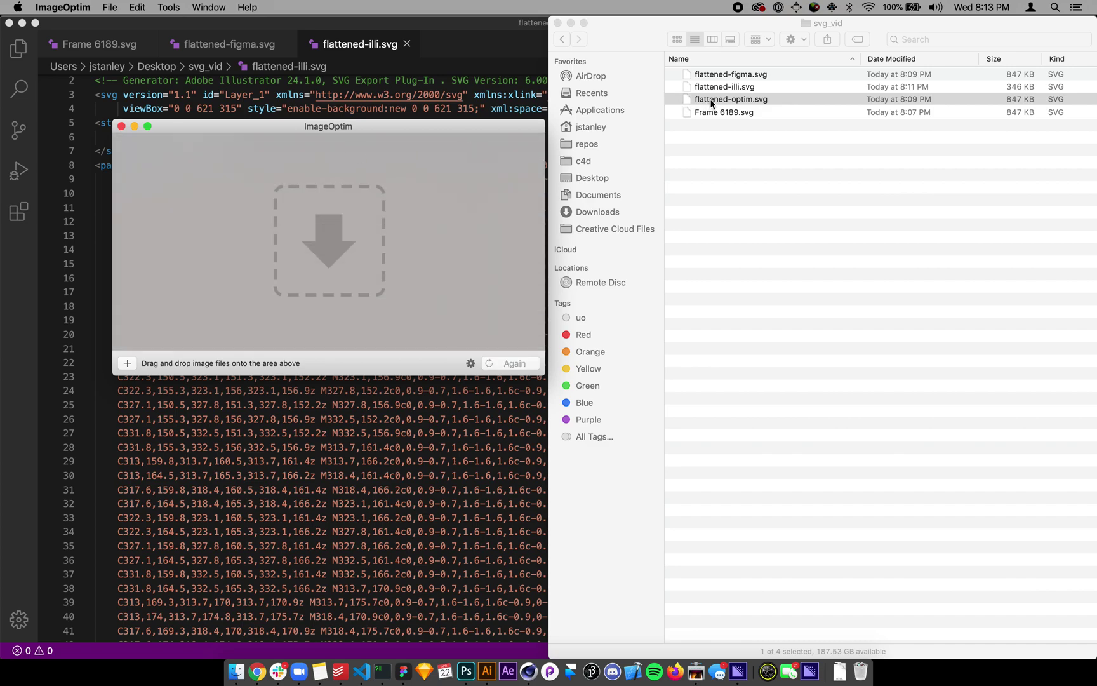
left_click_drag(712, 104, 727, 190)
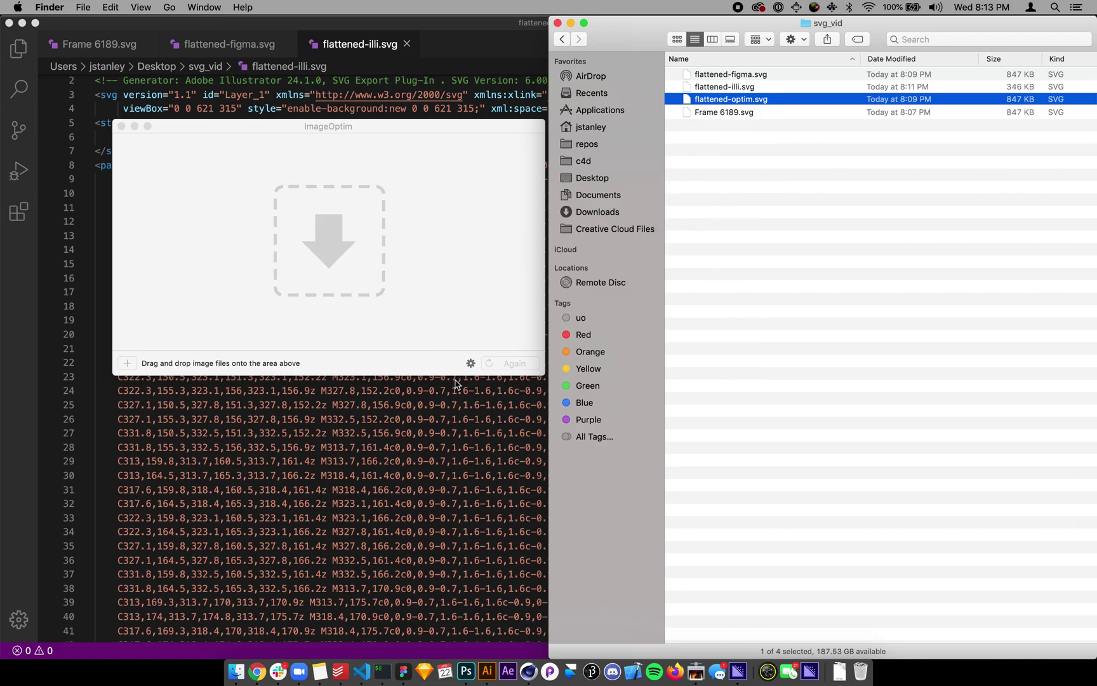
left_click(471, 363)
left_click(374, 351)
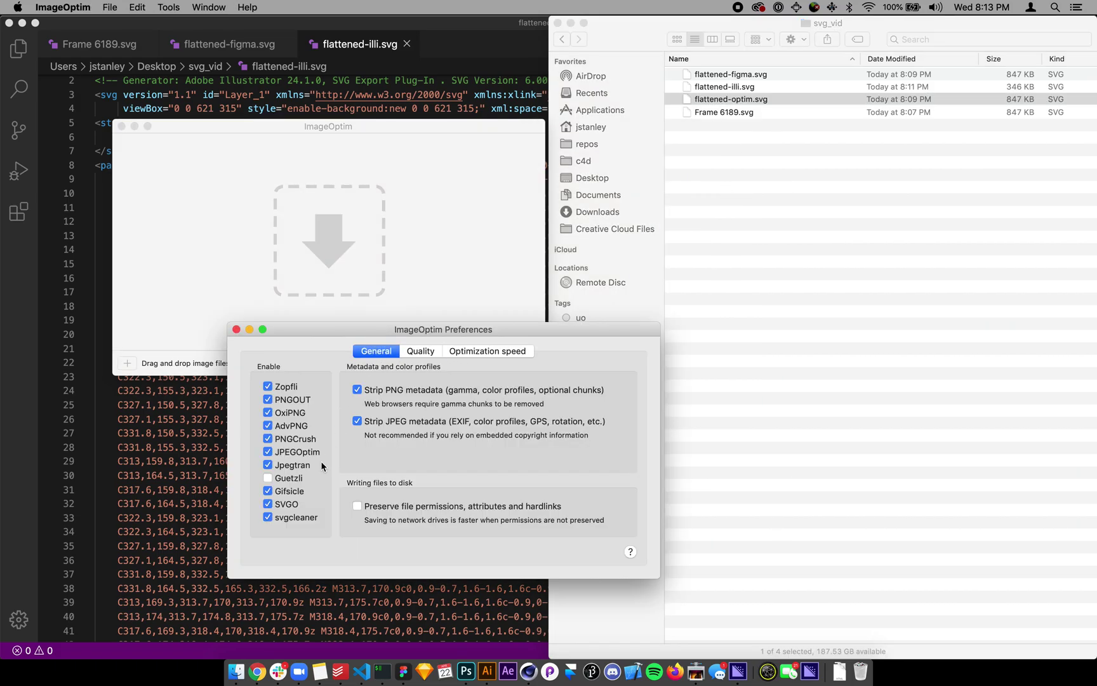
left_click(248, 330)
Optimise flattened-optim.svg to 434,851 bytes (48.6% saving) and open it in VS Code
left_click_drag(722, 103, 382, 235)
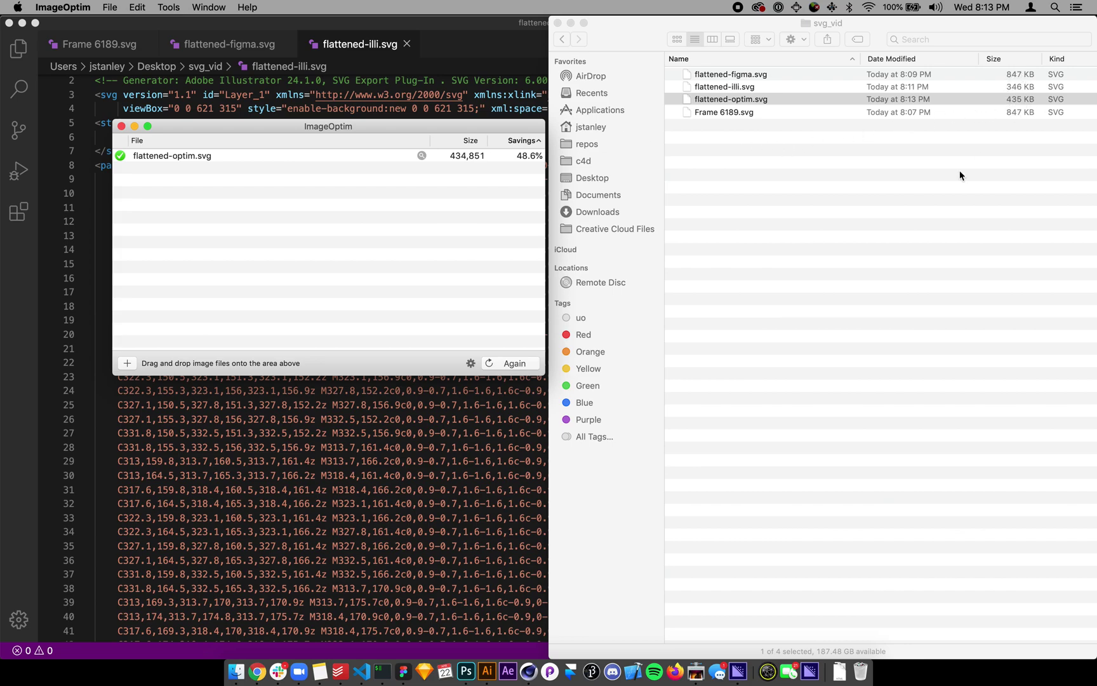
left_click(886, 230)
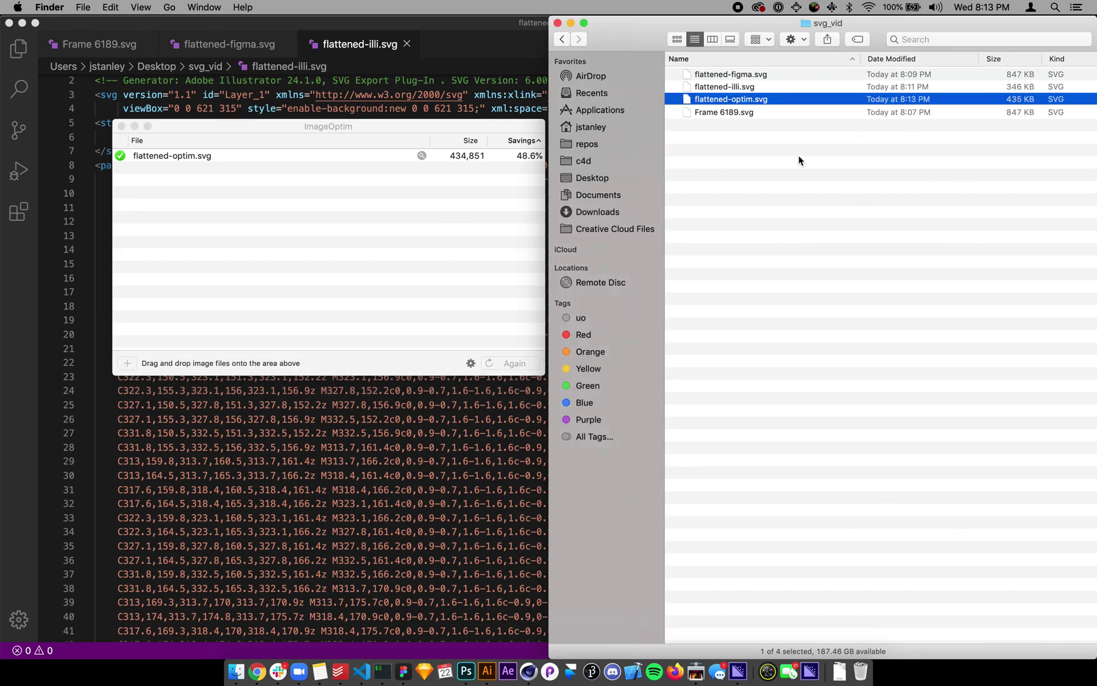
left_click(729, 100)
left_click_drag(729, 100, 475, 94)
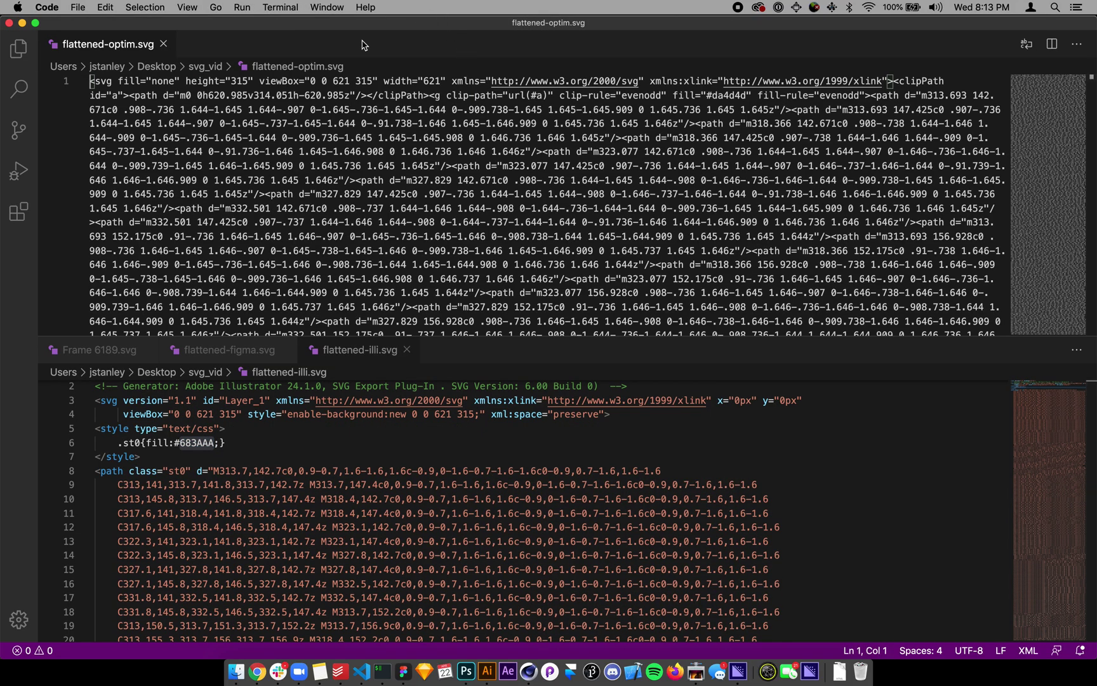
Reopen flattened-optim.svg in its own VS Code tab, scroll its markup, then return to flattened-illi.svg
key("super+w")
key("super+Tab")
left_click_drag(701, 103, 444, 327)
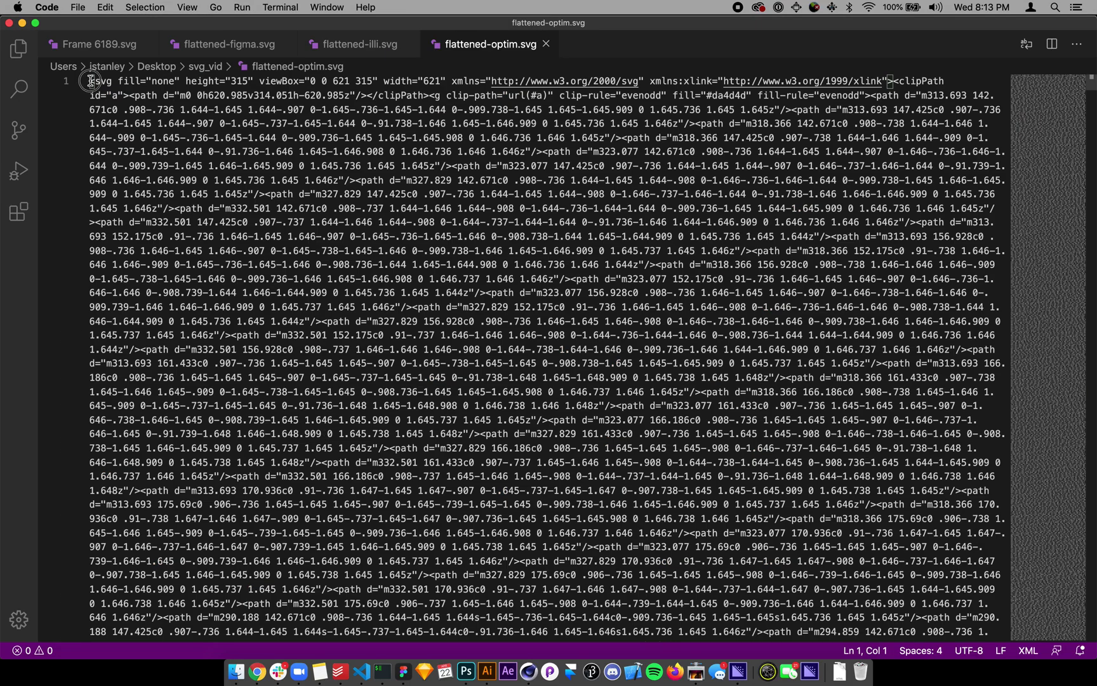
scroll(157, 297, "down", 20)
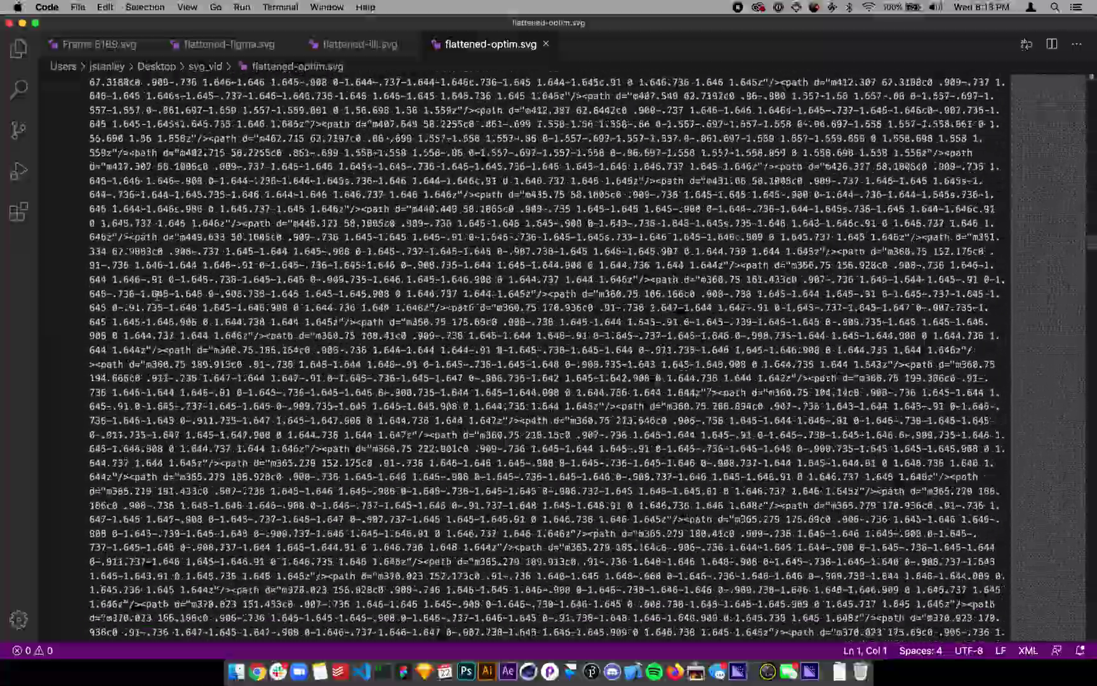
scroll(157, 294, "down", 20)
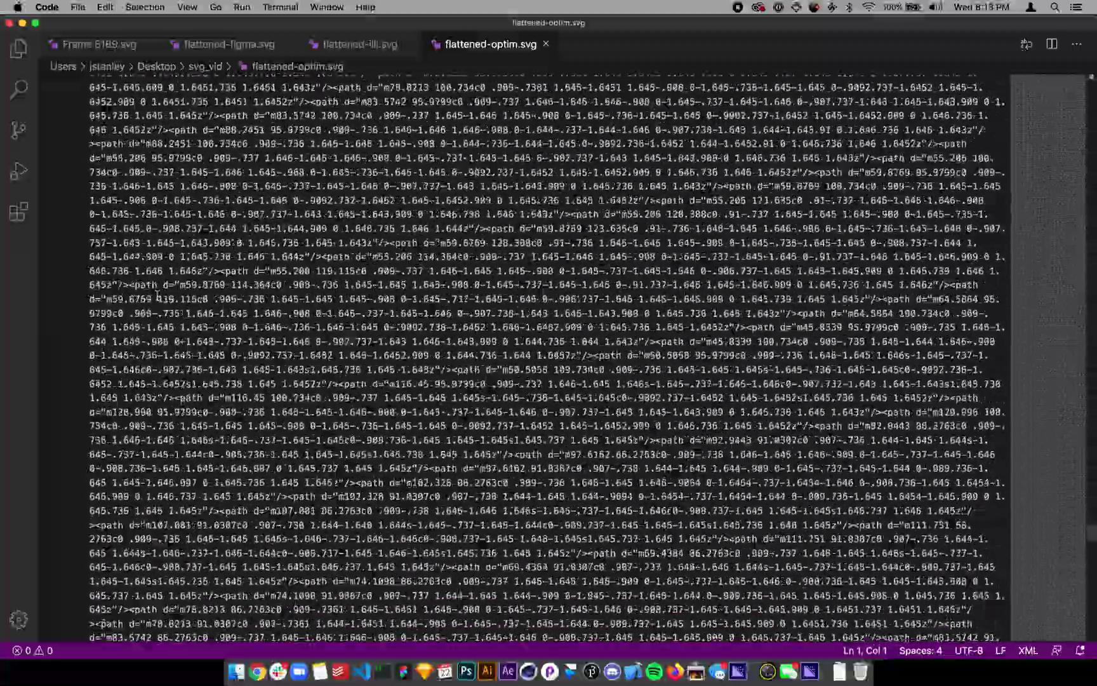
scroll(157, 294, "down", 15)
scroll(157, 294, "up", 5)
scroll(156, 294, "down", 1)
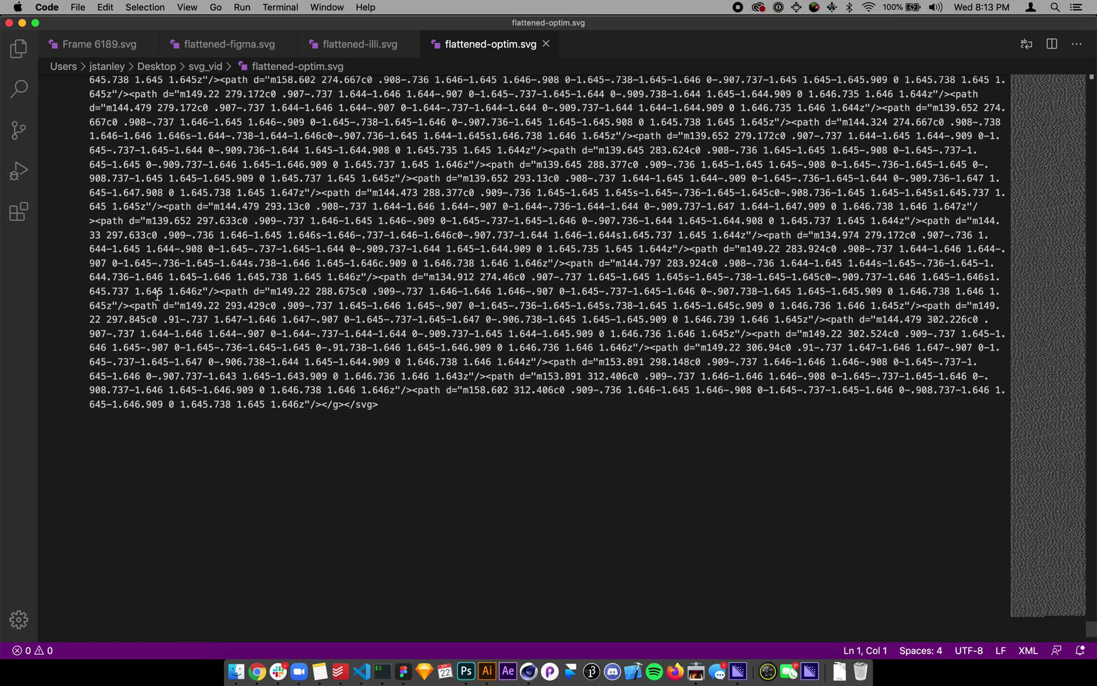
left_click(356, 43)
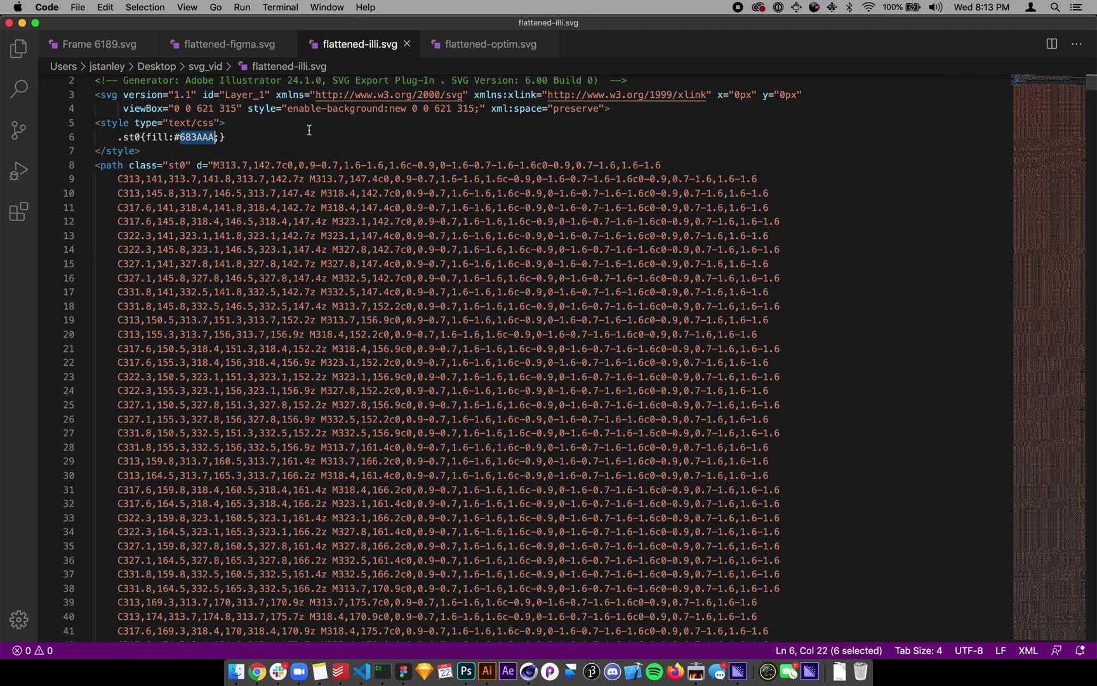
scroll(311, 132, "up", 1)
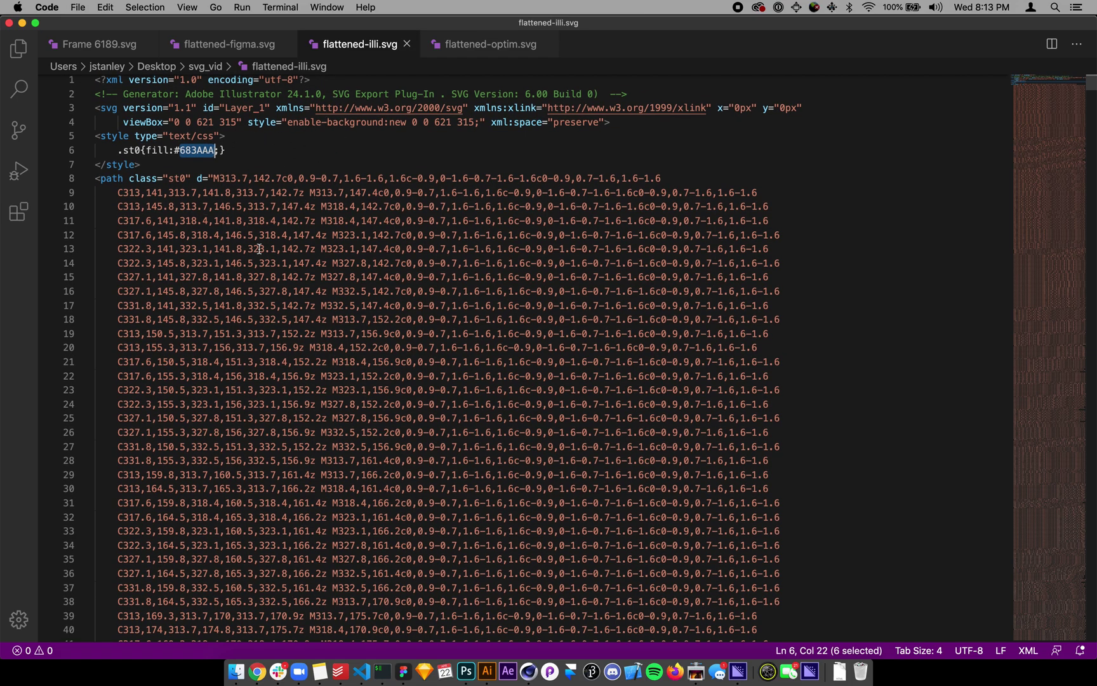
key("super+Tab")
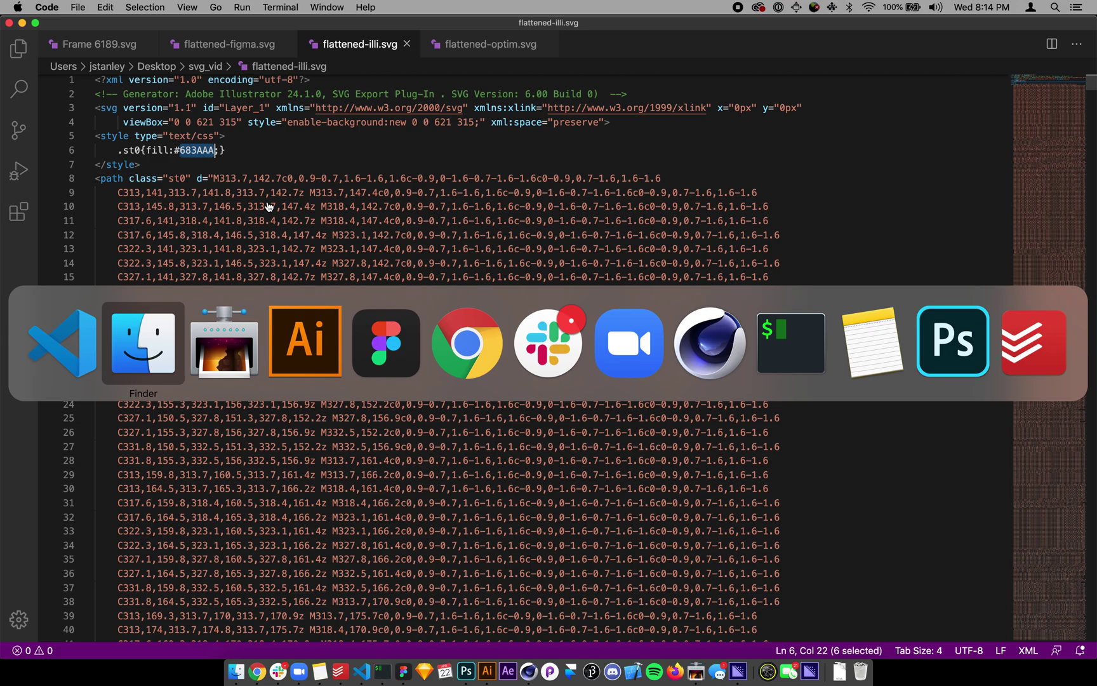
Back in Figma, unhide the radar blips layer and recolour the map Vector's dots from red DA4D4D to grey 5E5E5E
key("super+Tab")
key("super+Tab")
key("super+Tab")
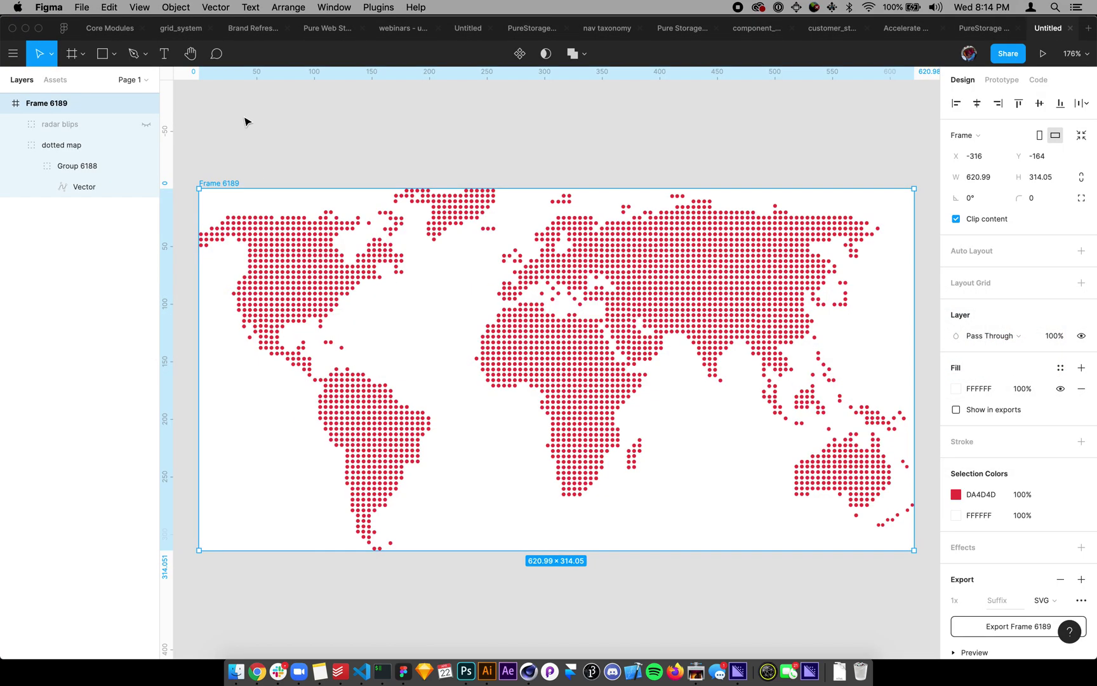
left_click(146, 124)
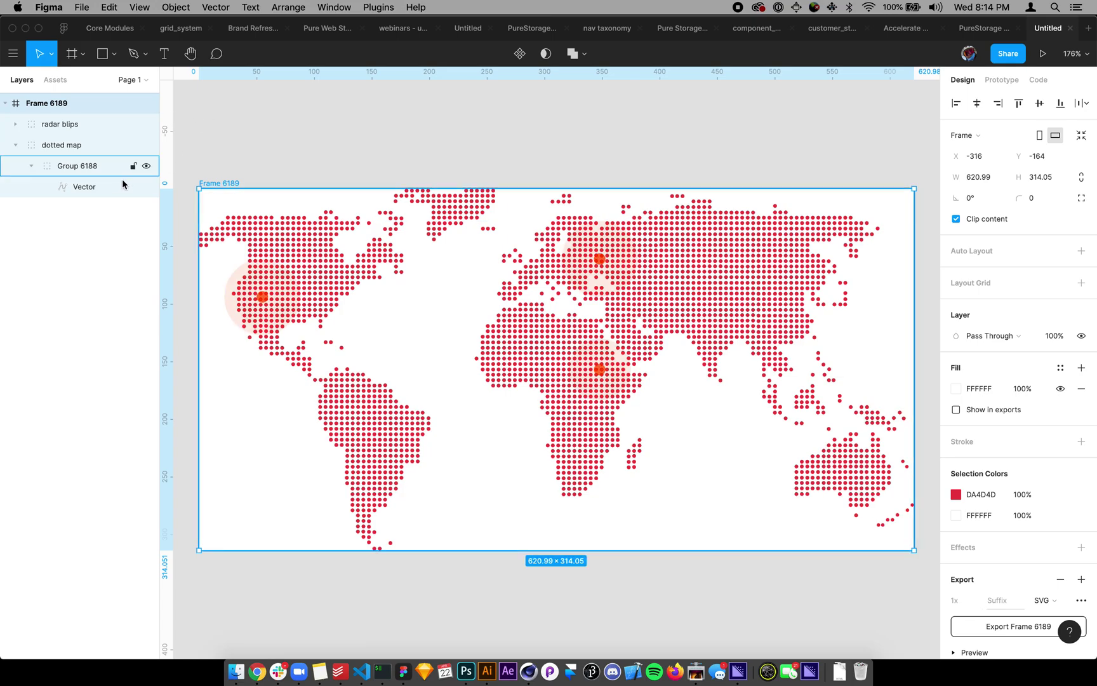
left_click(97, 187)
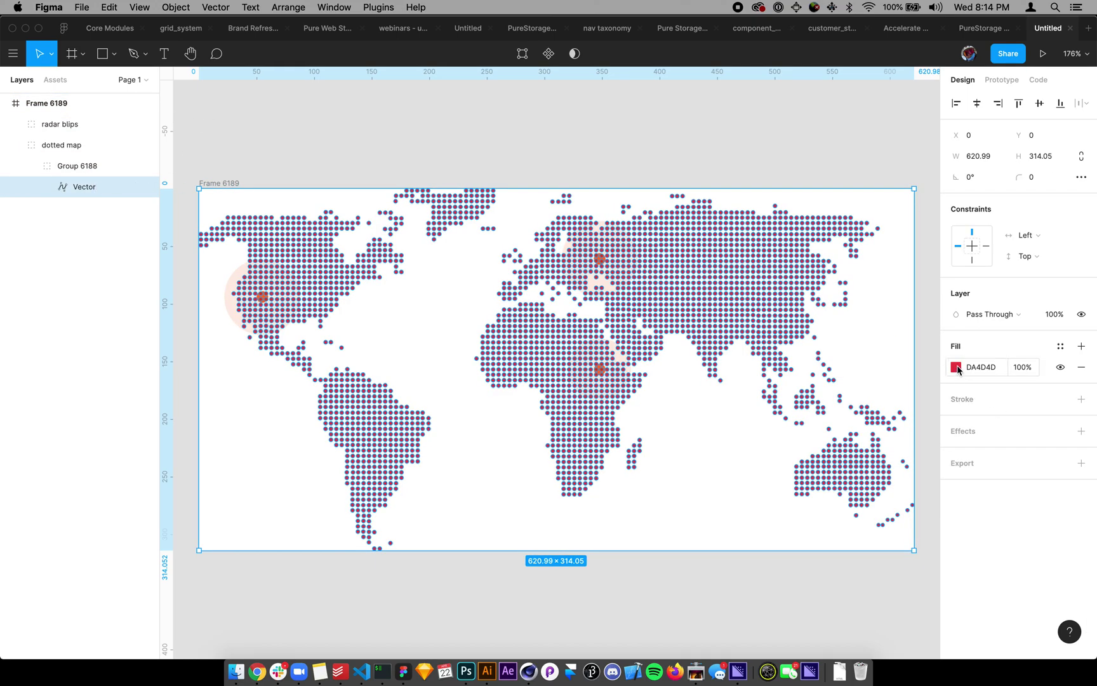
left_click(955, 367)
left_click_drag(862, 400, 774, 323)
left_click_drag(778, 381, 780, 431)
left_click(734, 165)
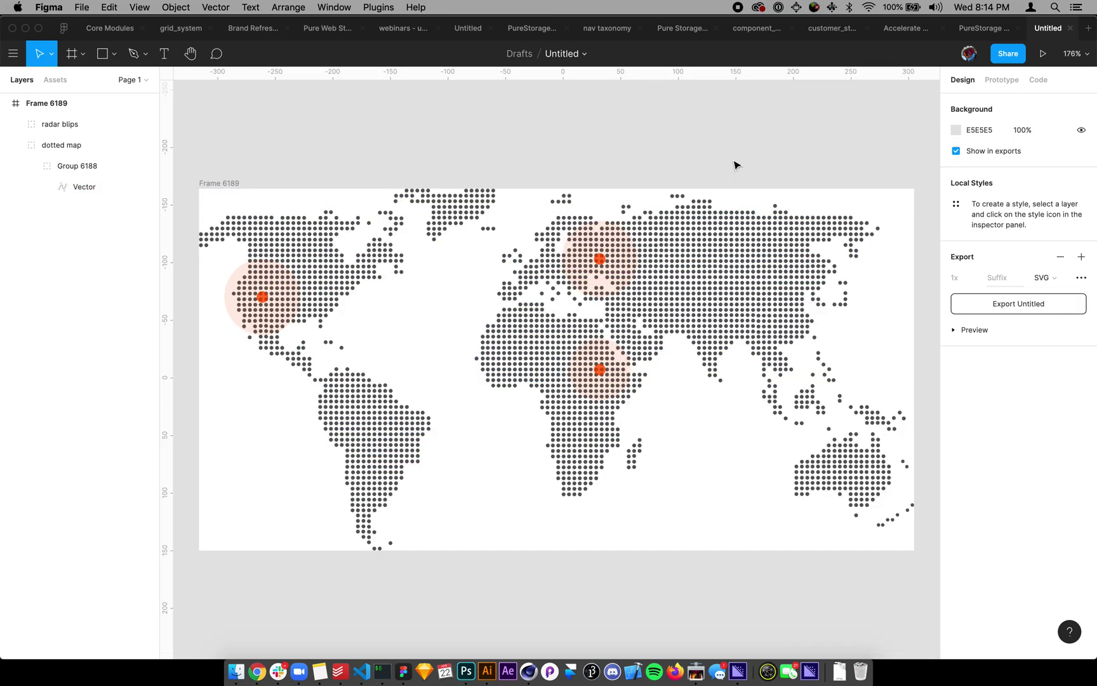